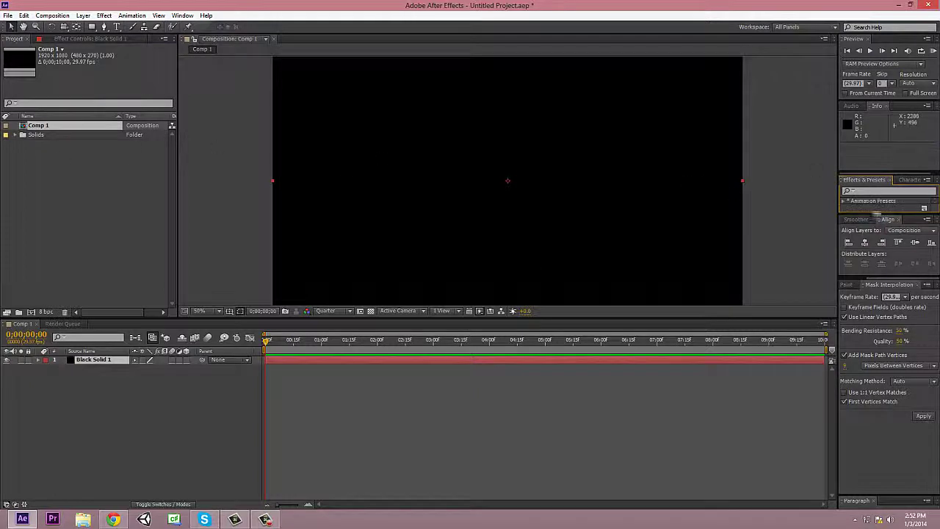
Enlarge the effects list, search for "ramp" and apply the Ramp effect to the black solid layer
left_click_drag(876, 218, 876, 290)
left_click(881, 190)
type("ramp")
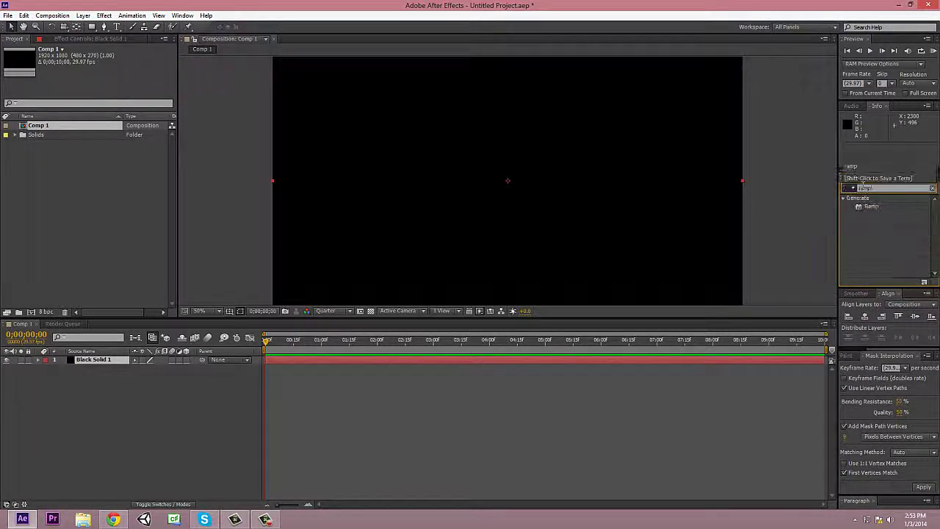
left_click_drag(871, 206, 577, 252)
Set the Ramp's start colour to light grey and its end colour to a darker grey
left_click(102, 91)
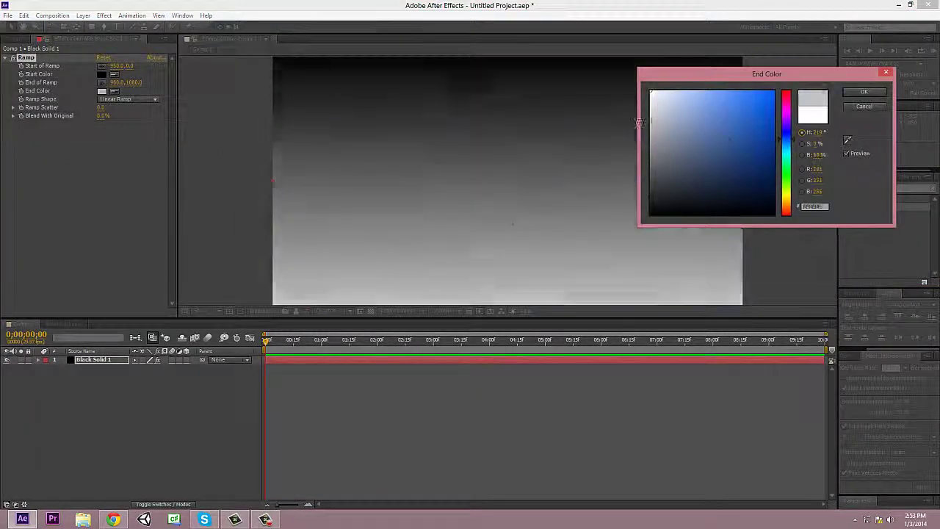
left_click(650, 125)
key("Return")
left_click(102, 74)
left_click_drag(650, 110, 638, 119)
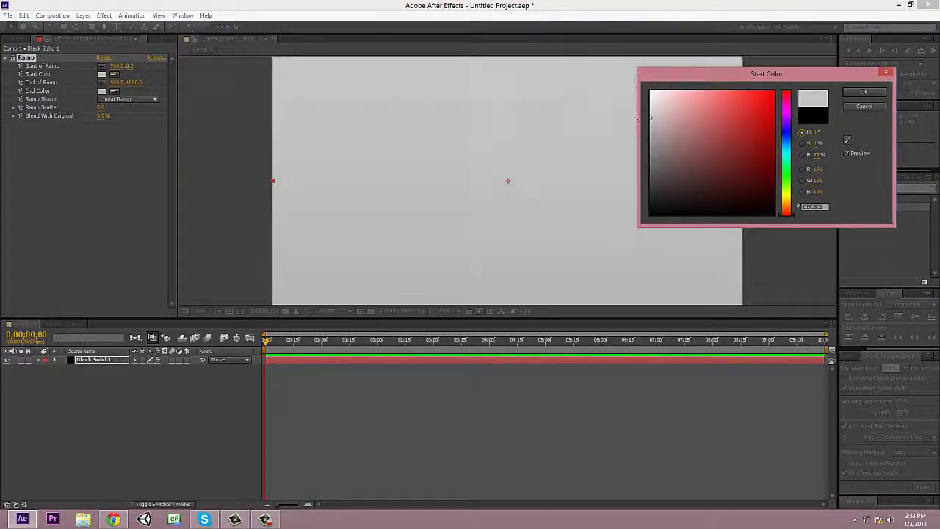
left_click(864, 91)
left_click(101, 90)
key("Return")
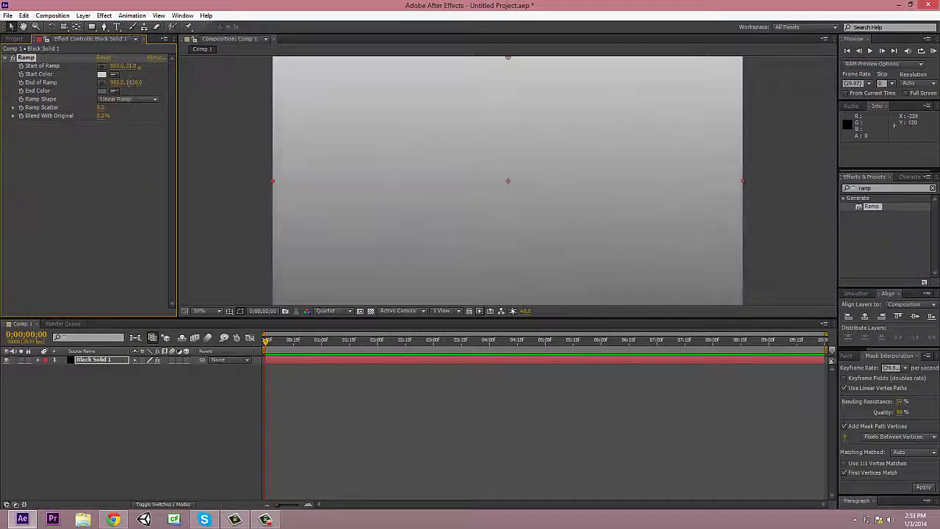
Change the ramp shape to Radial Ramp and move the end of the ramp down to about 960, 1931
left_click(126, 98)
left_click(137, 119)
left_click(254, 172)
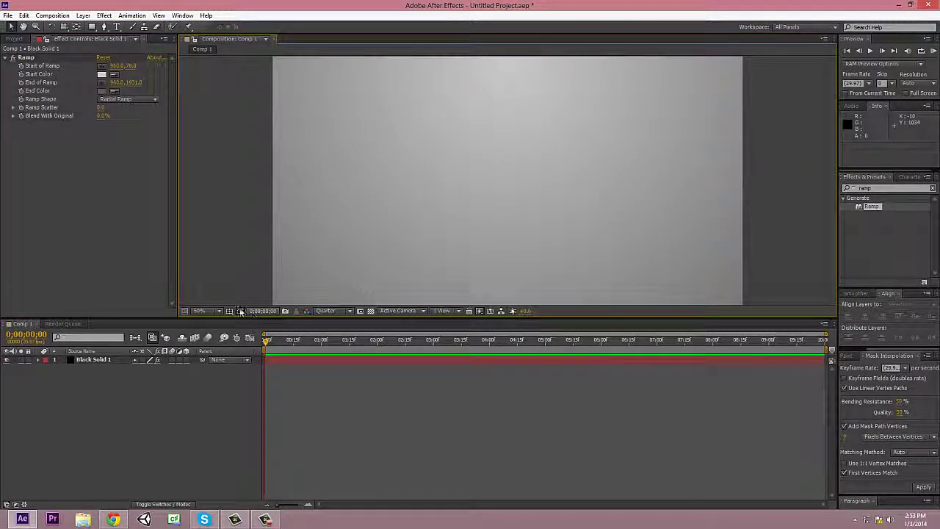
right_click(91, 399)
left_click(268, 365)
right_click(103, 360)
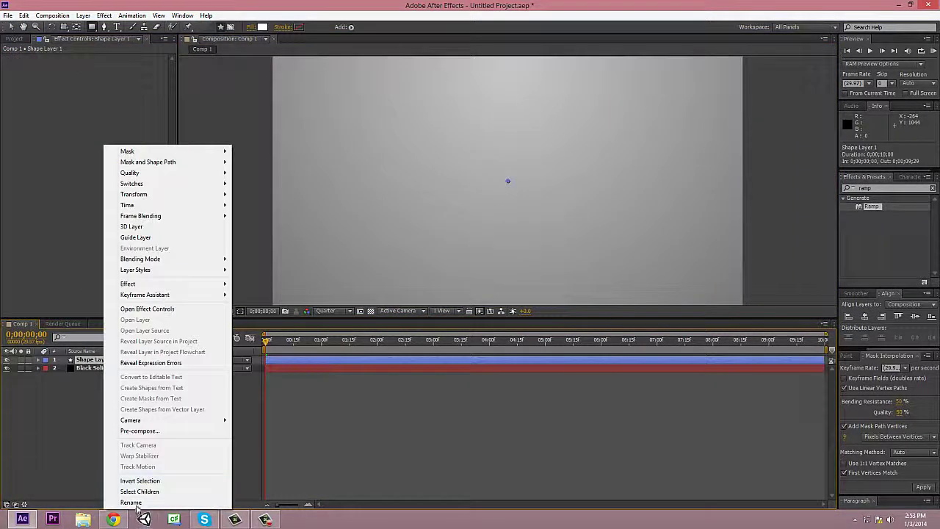
left_click(138, 505)
right_click(96, 359)
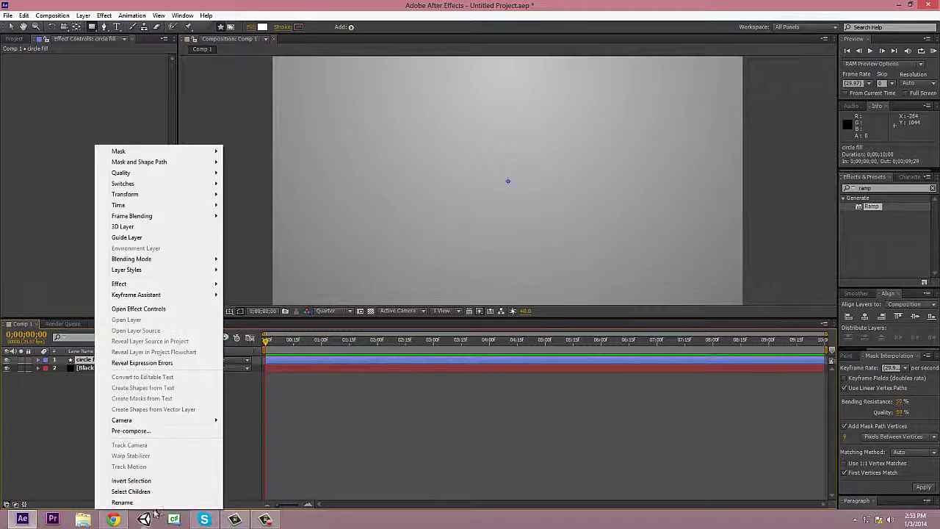
key("Escape")
key("Delete")
Add a new shape layer and, with the title/action safe guides shown, draw a white circle centred in the composition with the Ellipse tool
right_click(122, 382)
left_click(315, 361)
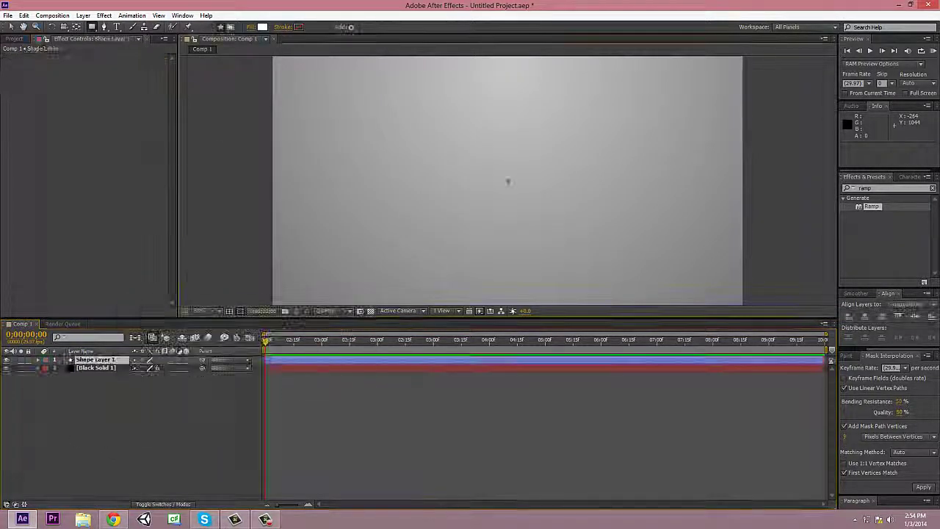
left_click(92, 26)
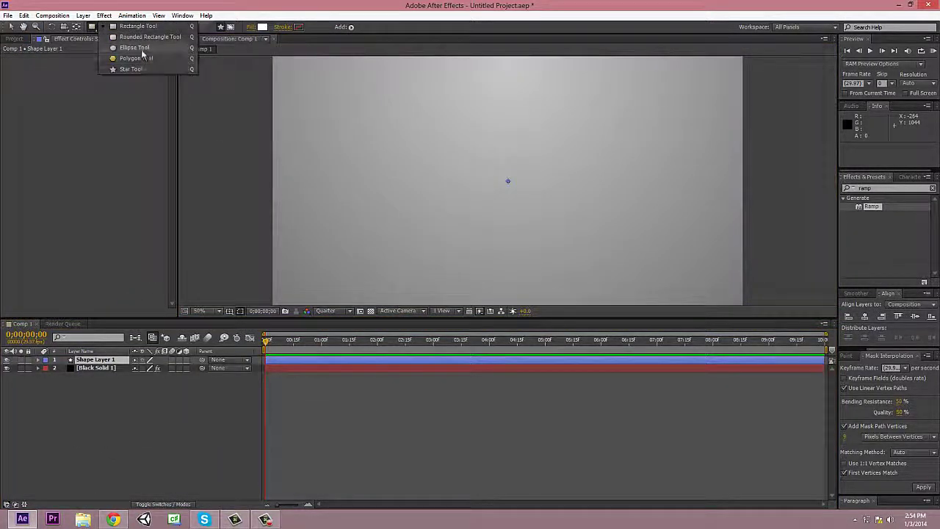
left_click(145, 49)
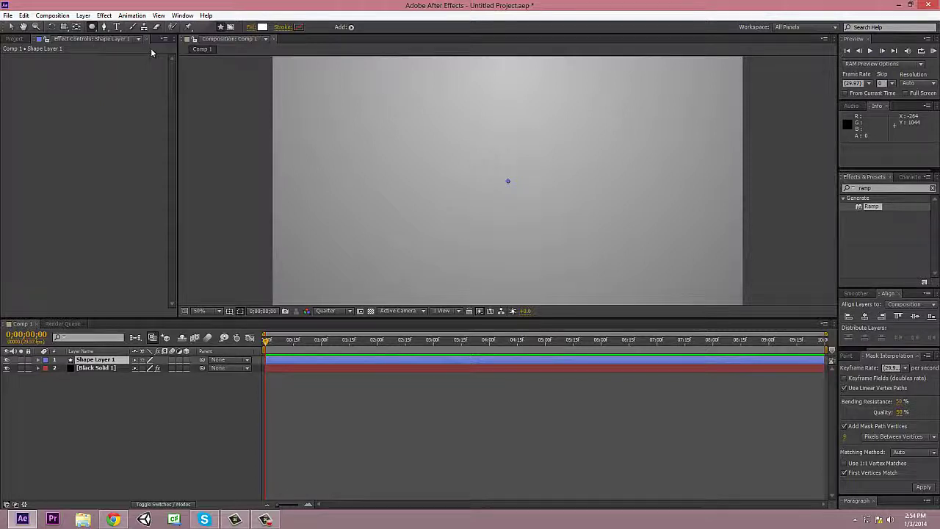
key("apostrophe")
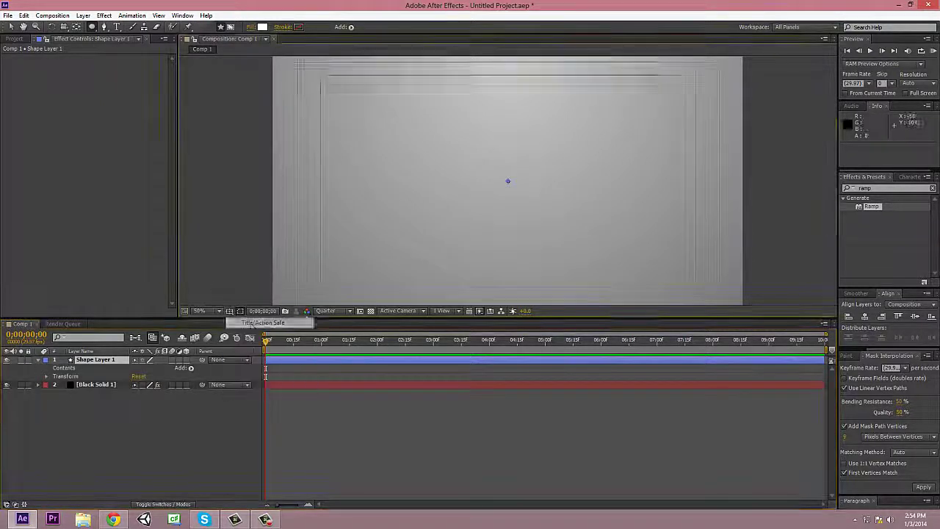
mouse_move(432, 170)
left_mouse_down()
mouse_move(533, 275)
mouse_move(520, 204)
left_mouse_up()
key("v")
left_click(346, 235)
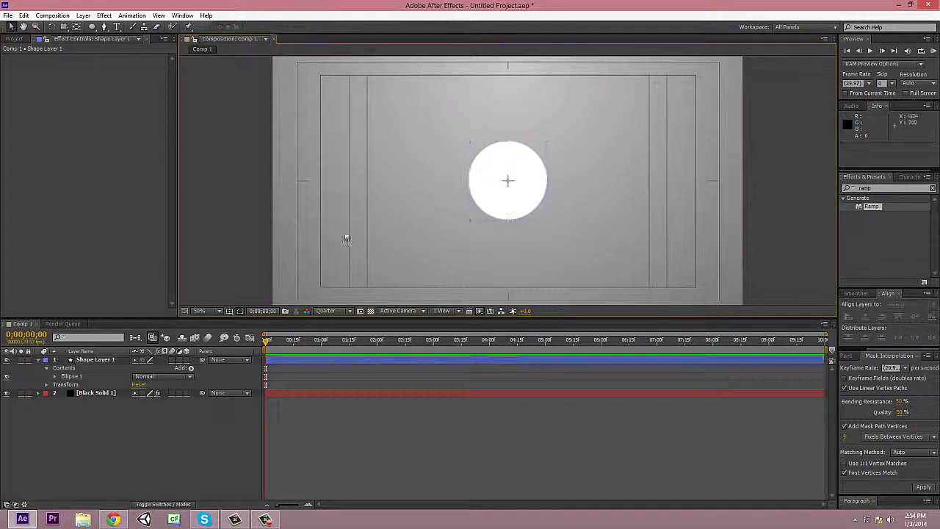
Set the composition's preview resolution to Full and play back the timeline
left_click(325, 311)
left_click(334, 318)
left_click(340, 343)
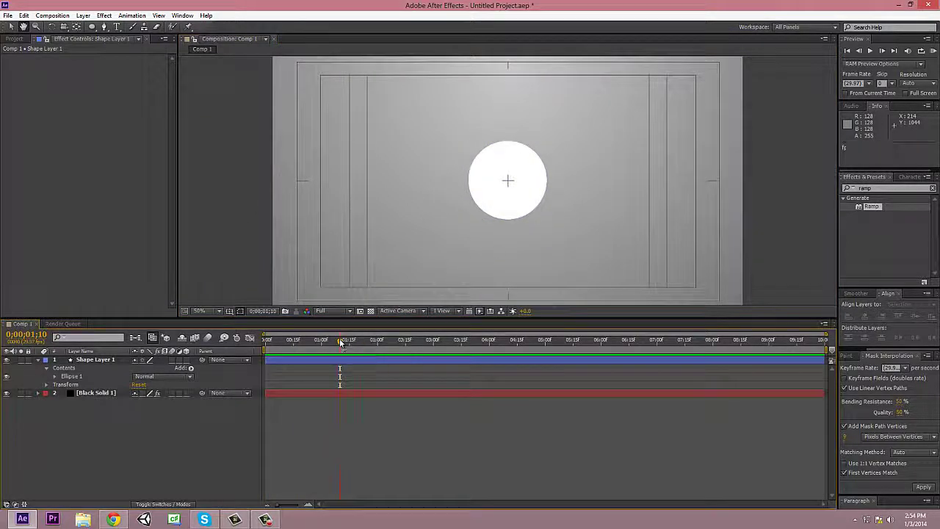
Change the circle's fill colour to blue 2A77A8 and rename its shape layer "fill"
left_click(64, 372)
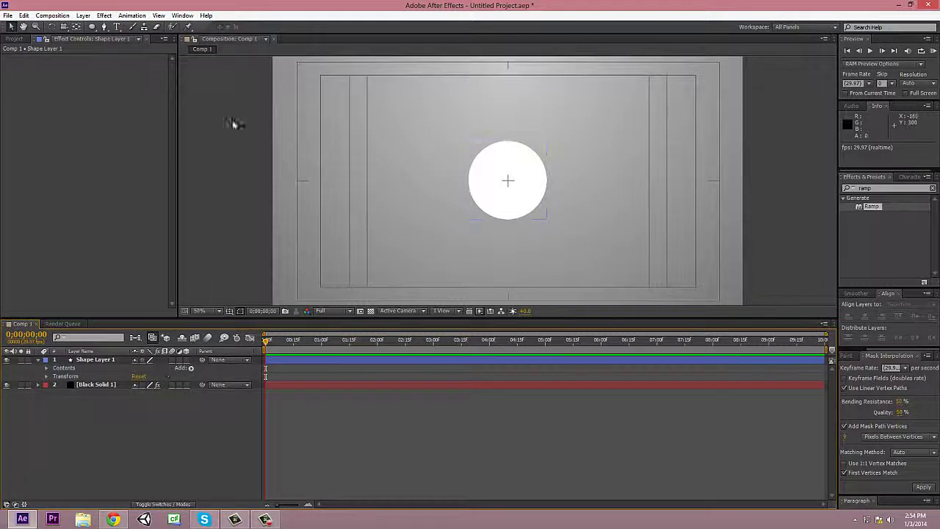
left_click(262, 27)
left_click(740, 131)
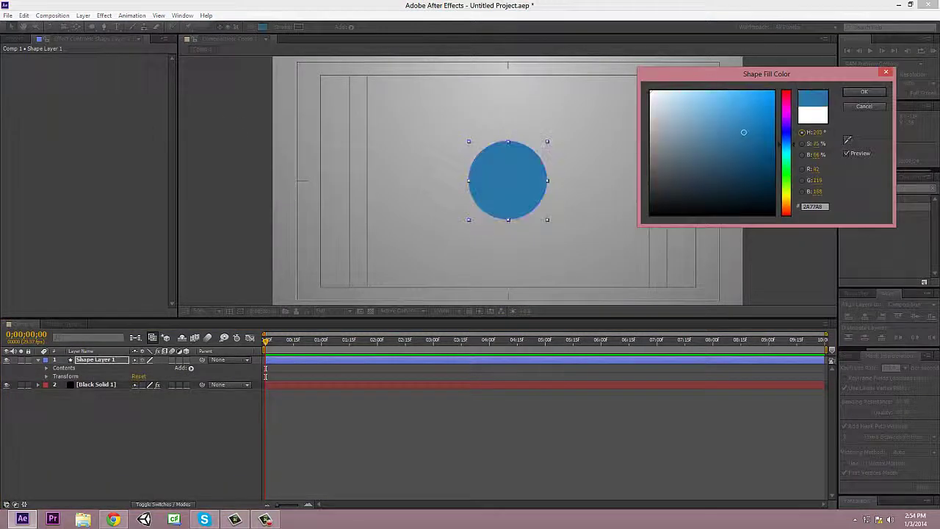
left_click(864, 92)
right_click(72, 360)
left_click(117, 503)
type("fill")
key("Return")
Apply Radial Wipe to the fill layer and keyframe Transition Completion from 100% at 0 seconds to 0% at 0;00;01;00
left_click(104, 15)
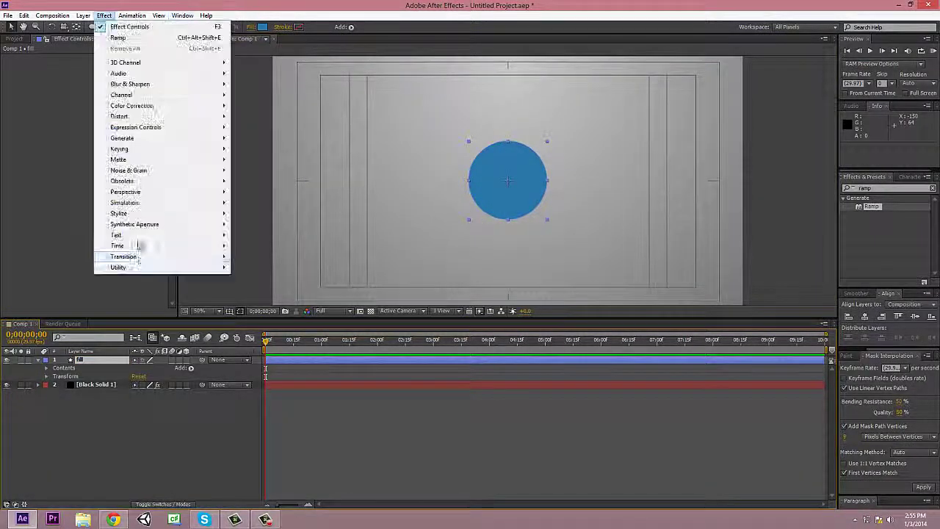
mouse_move(147, 257)
left_click(256, 418)
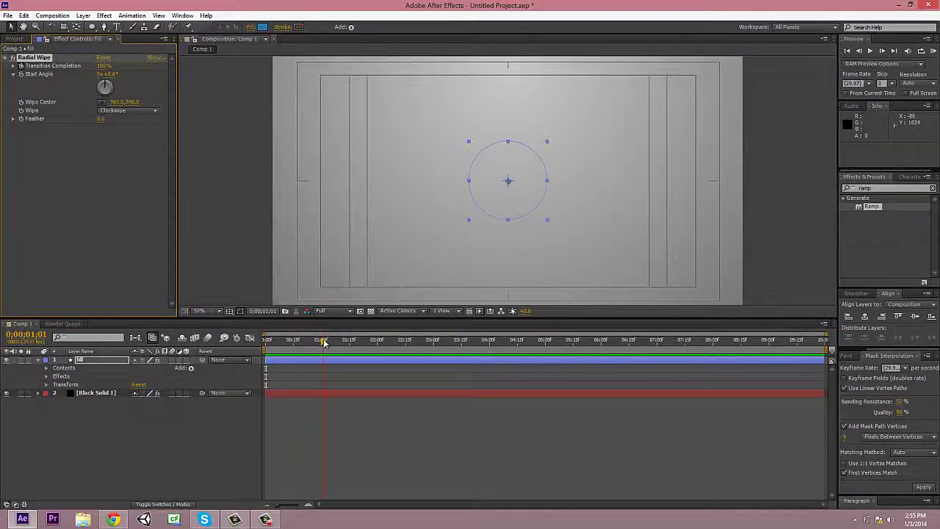
left_click_drag(324, 342, 321, 342)
left_click(22, 66)
left_click_drag(102, 65, 74, 66)
Apply easing to the fill layer's two Transition Completion keyframes, collapse the layer and return to the first frame
left_click(47, 376)
left_click(55, 384)
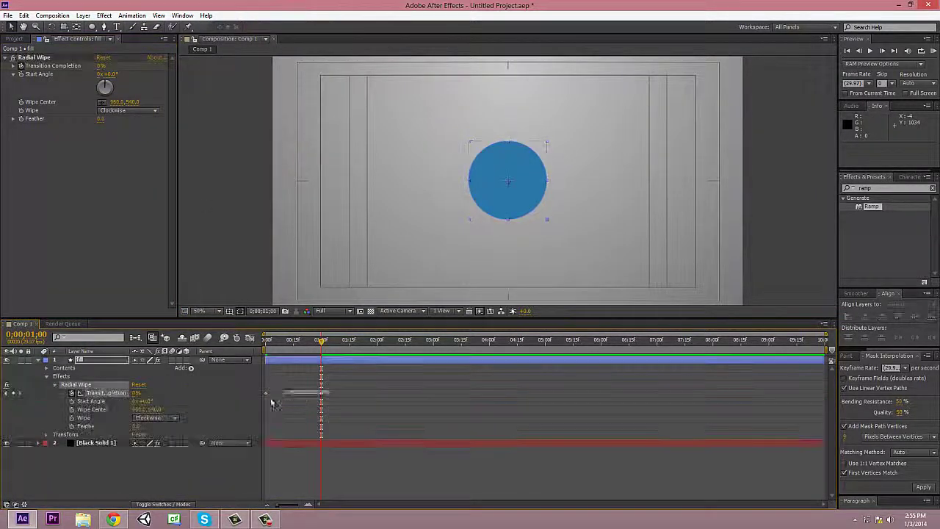
right_click(272, 403)
left_click(411, 407)
key("u")
key("Home")
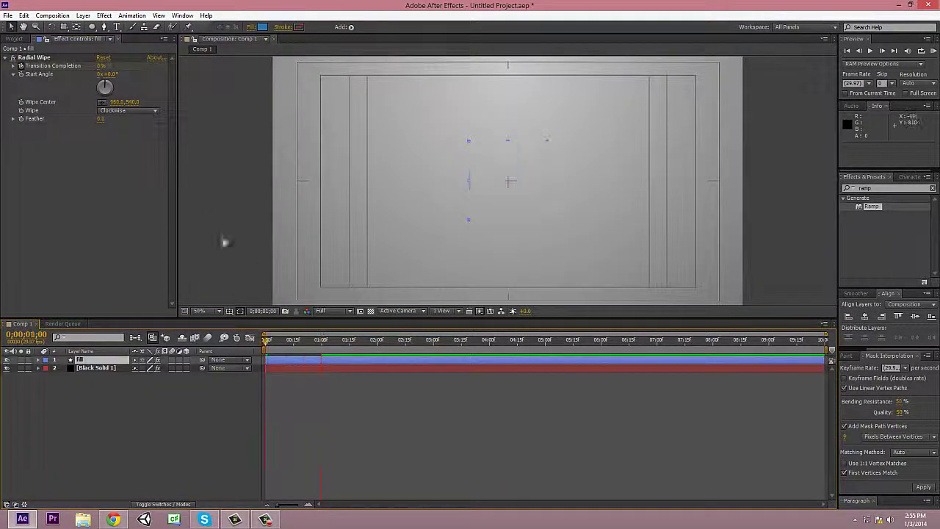
Duplicate the fill layer, move the copy's last wipe keyframe one frame later, recolour it red and preview the wipe
key("ctrl+d")
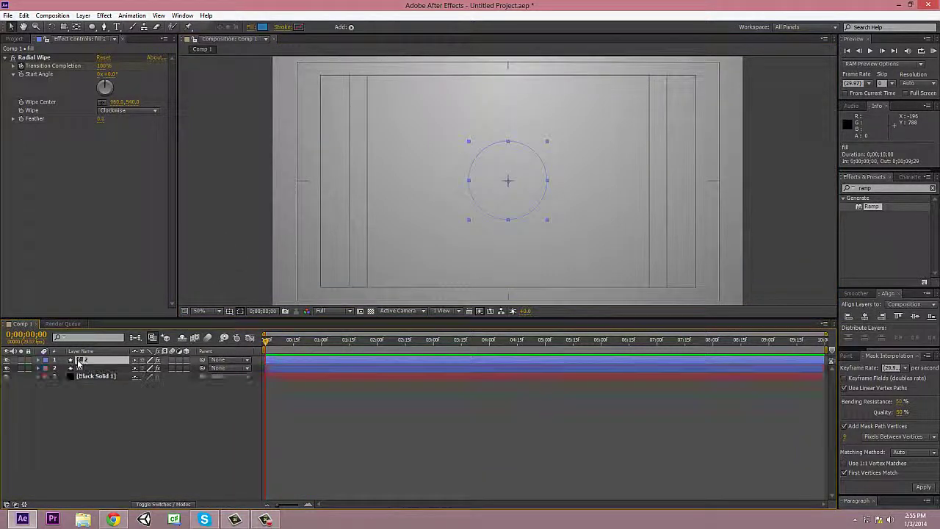
left_click(37, 359)
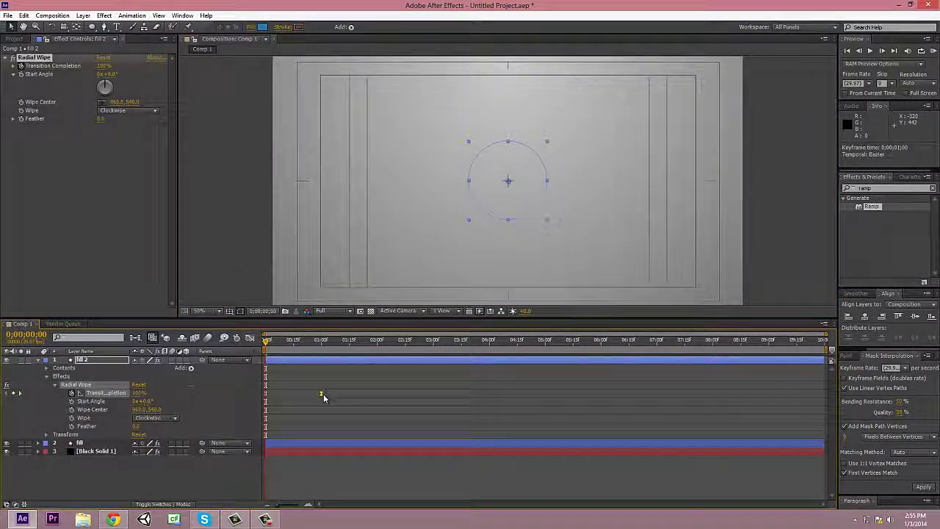
left_click(262, 27)
key("Return")
key("space")
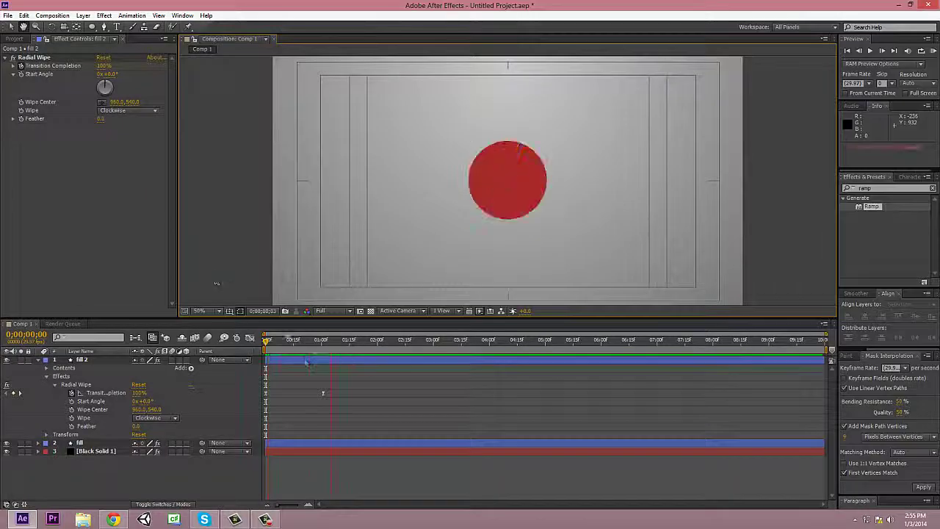
key("space")
Move the red layer below the blue one and put the last wipe keyframe at 0;00;01;00 for red and 0;00;01;01 for blue
key("ctrl+bracketleft")
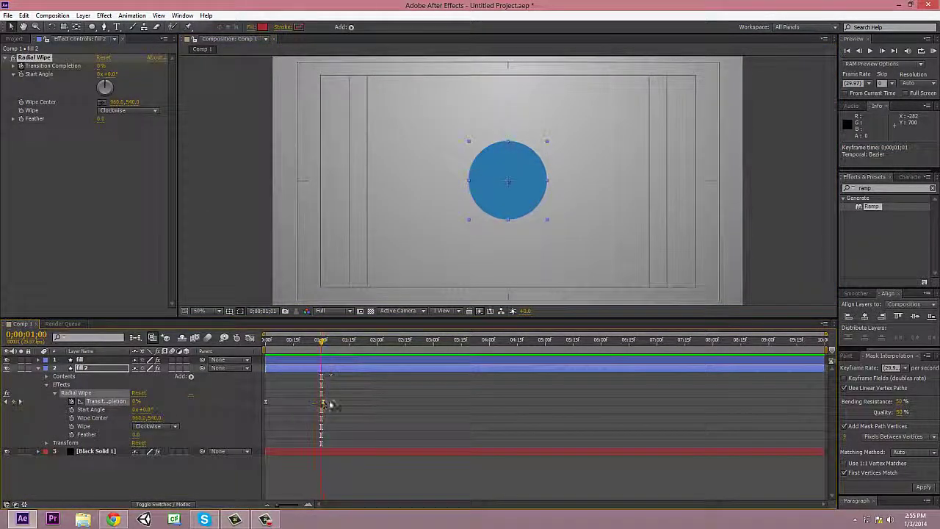
left_click(37, 367)
left_click(38, 359)
key("space")
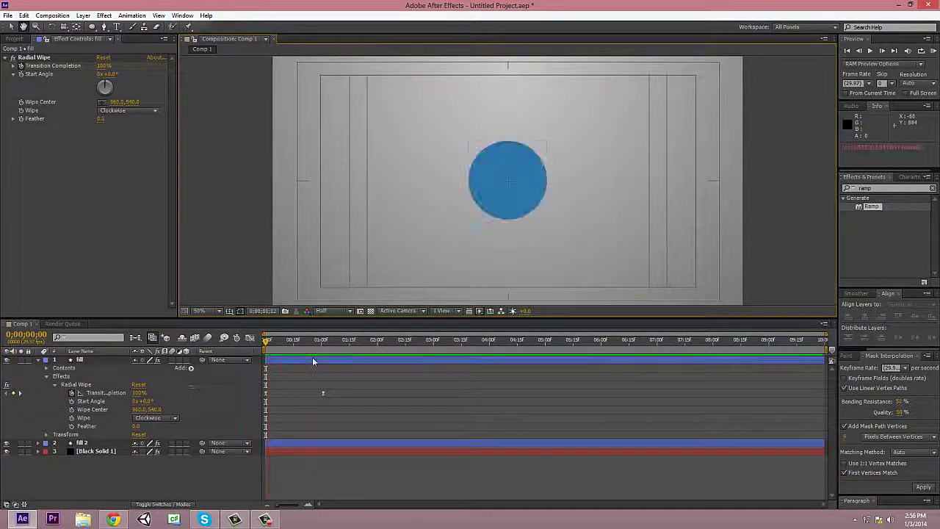
Duplicate the red layer, place the copy beneath it and change the copy's fill colour to green
left_click(80, 360)
key("ctrl+d")
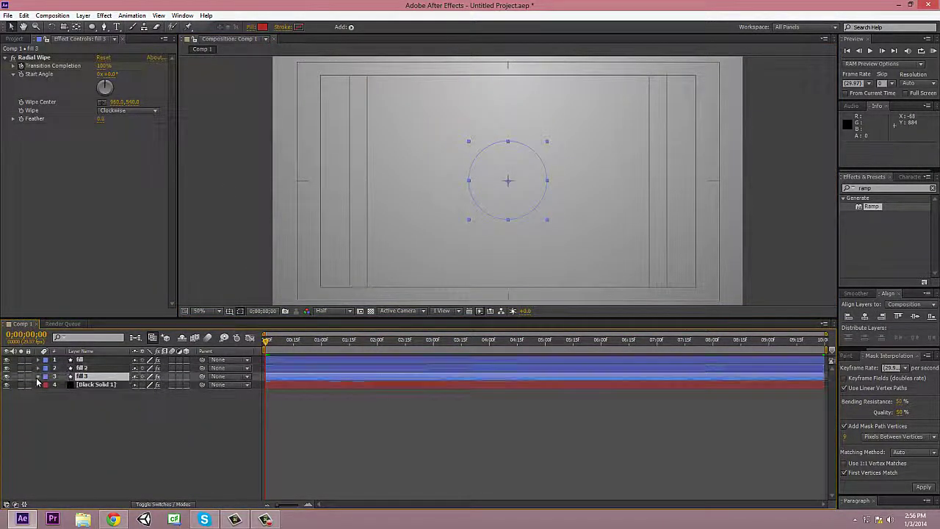
left_click(55, 402)
left_click_drag(321, 347, 289, 342)
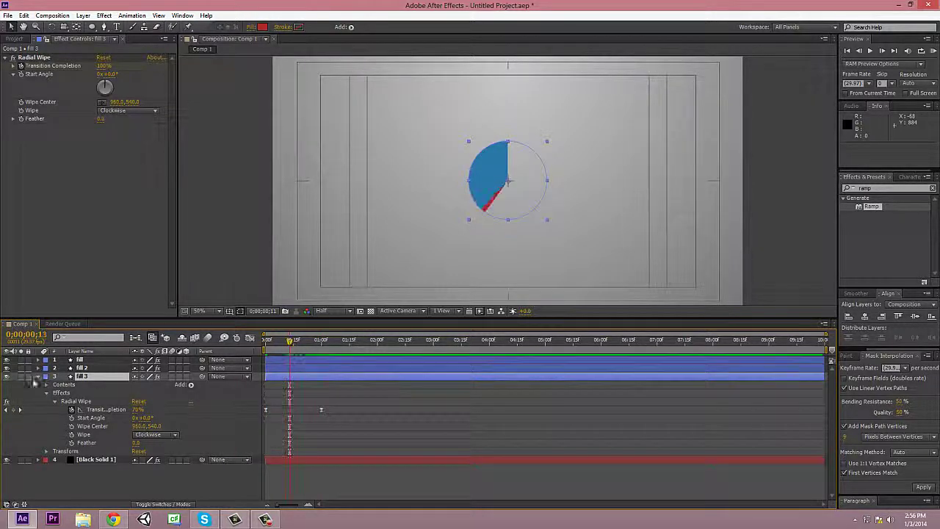
left_click(262, 27)
left_click(864, 92)
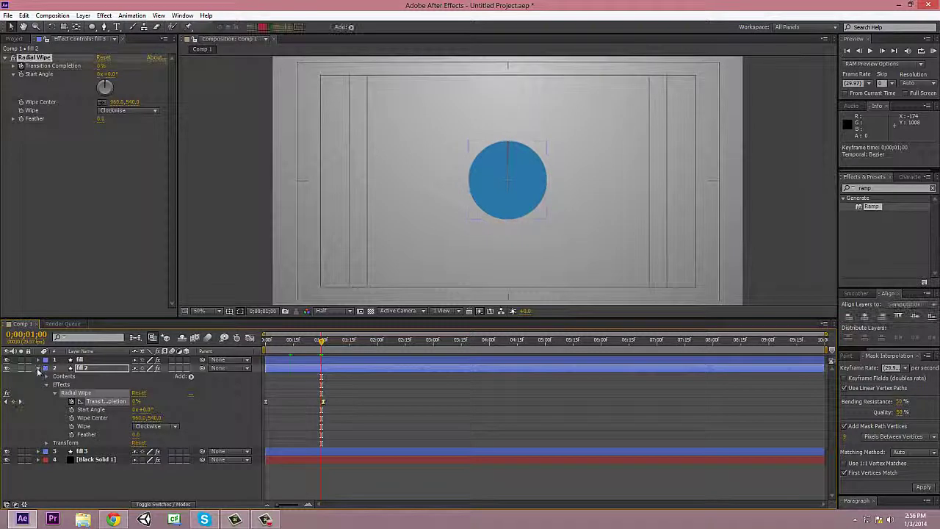
Delay the last wipe keyframes of the red and blue layers to stagger the three colours, with blue at 0;00;01;04, and preview the animation
key("ctrl+shift+bracketright")
left_click(324, 394)
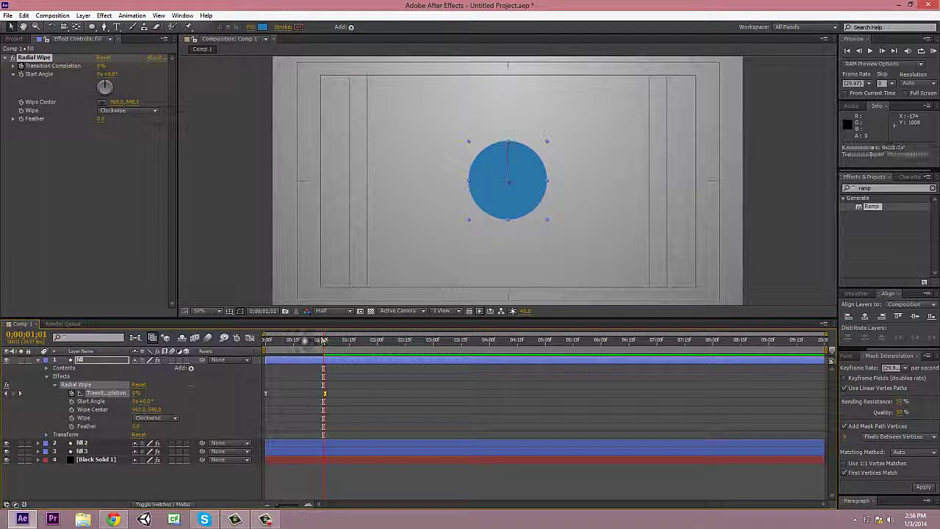
left_click_drag(286, 349, 326, 345)
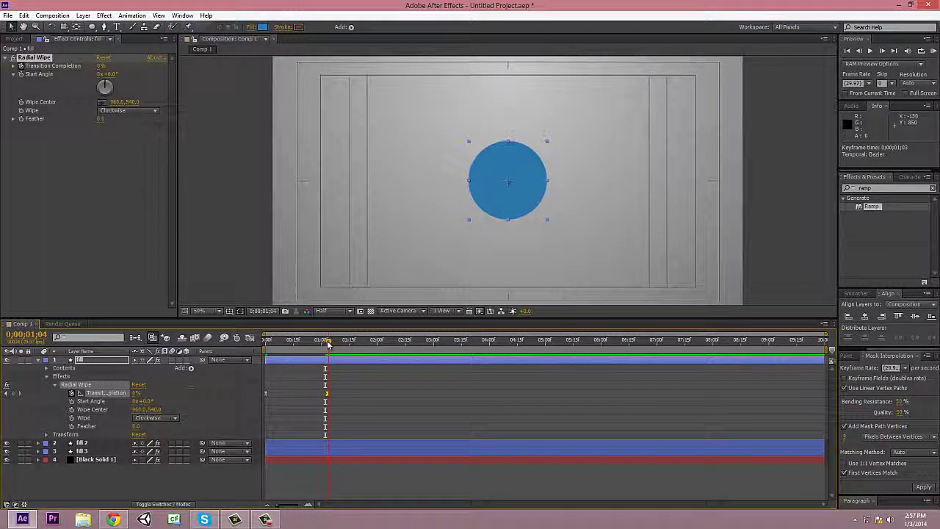
key("ctrl+bracketleft")
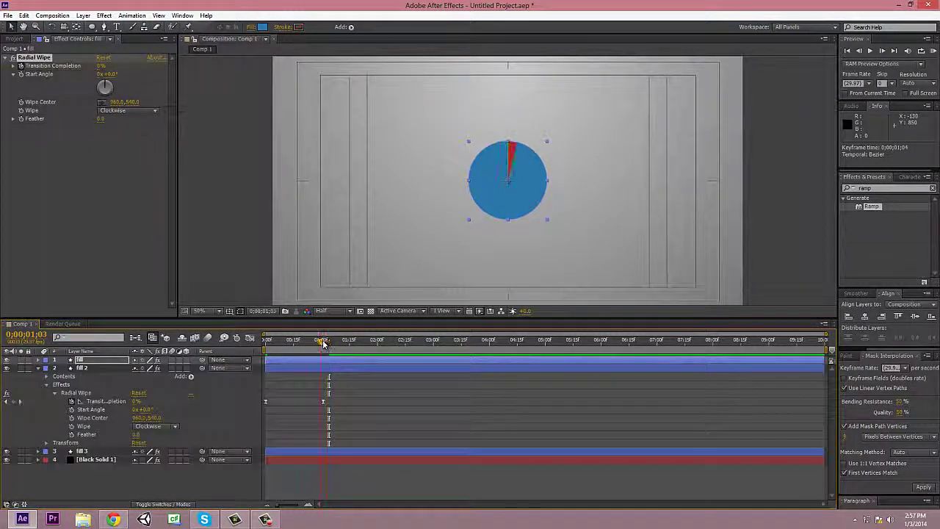
key("Home")
key("u")
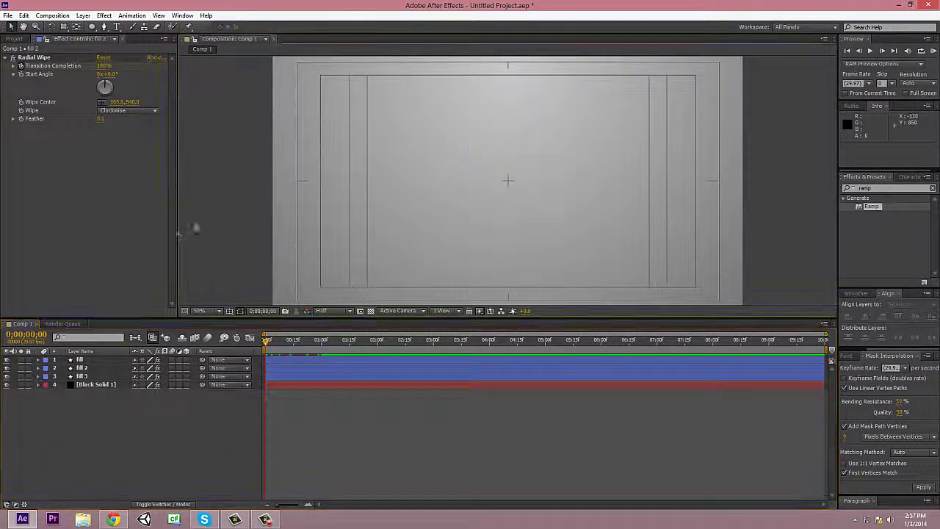
key("space")
left_click(17, 39)
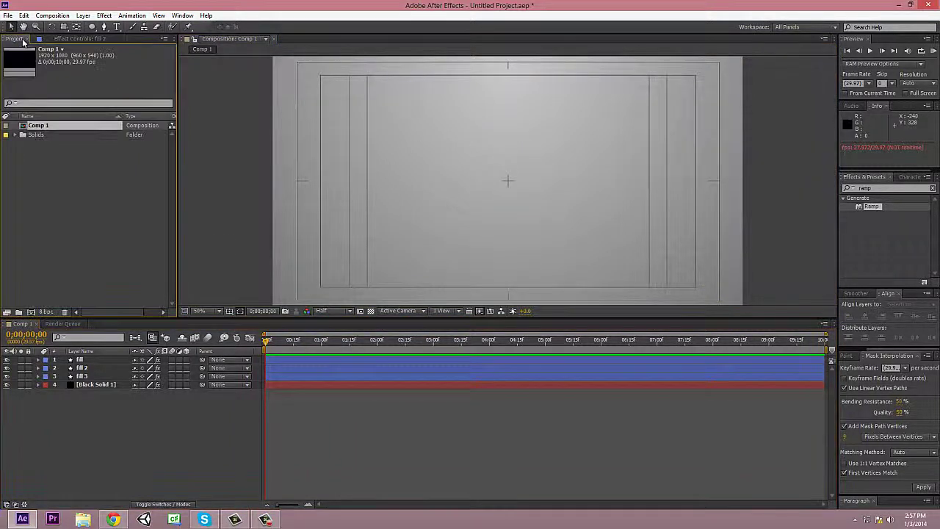
key("space")
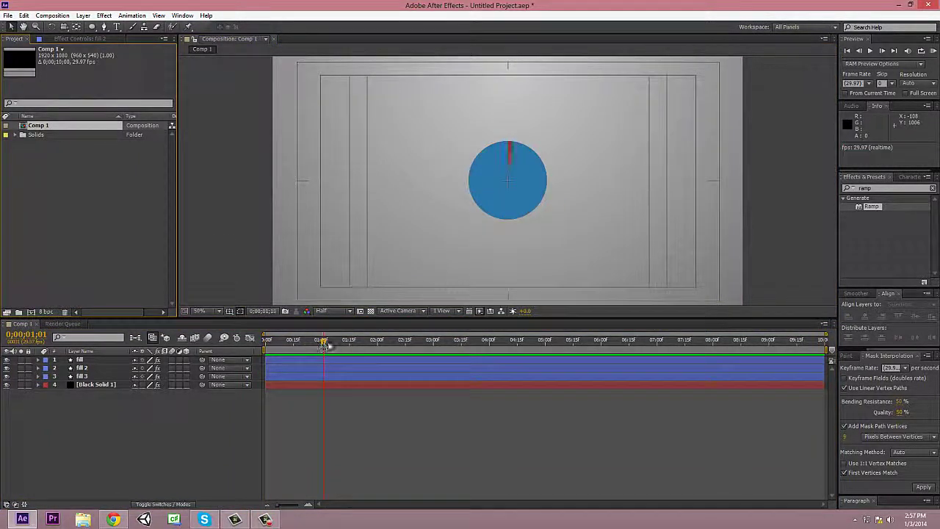
Duplicate the blue fill layer at the top of the stack and remove the Radial Wipe effect from the copy
right_click(107, 317)
key("Escape")
key("ctrl+d")
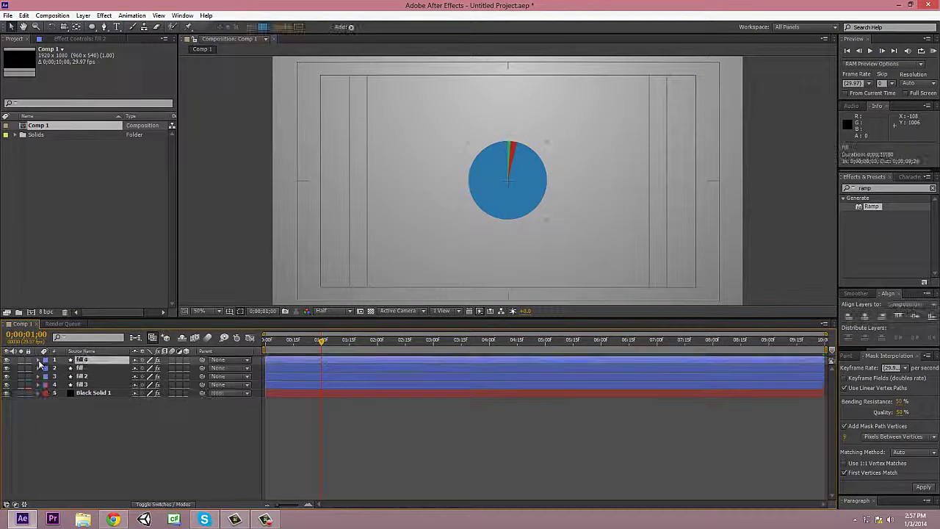
left_click(38, 360)
Rename the top circle copy as stroke, give it no fill and a white 4 px outline, and preview it
right_click(83, 360)
left_click(126, 501)
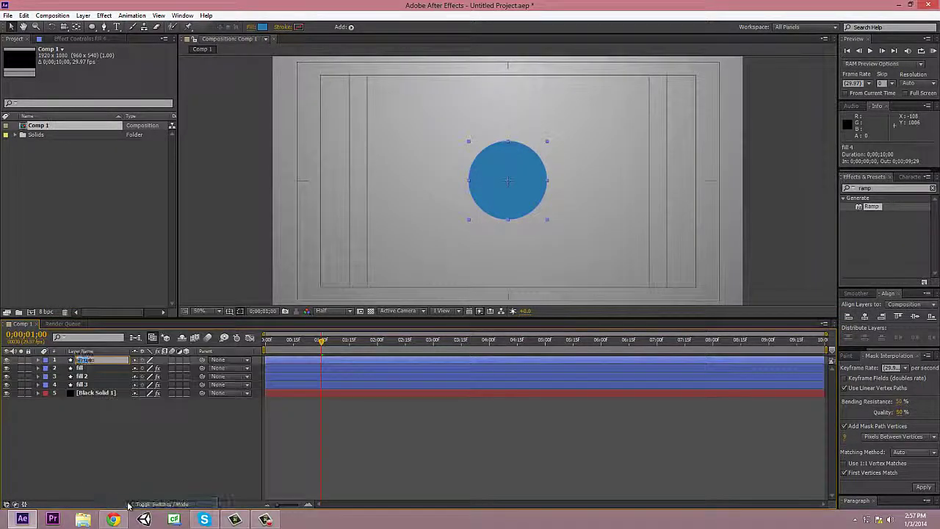
left_click(252, 26)
key("Escape")
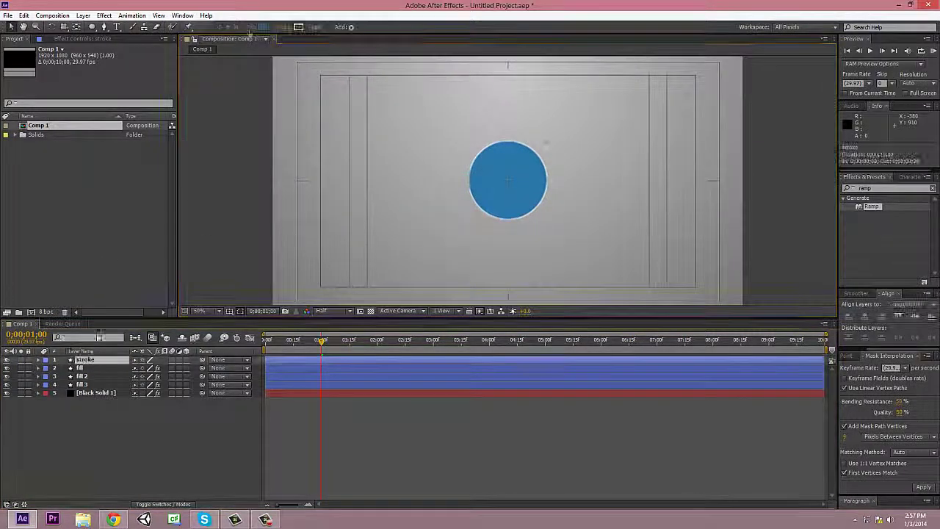
left_click(251, 26)
key("Escape")
key("space")
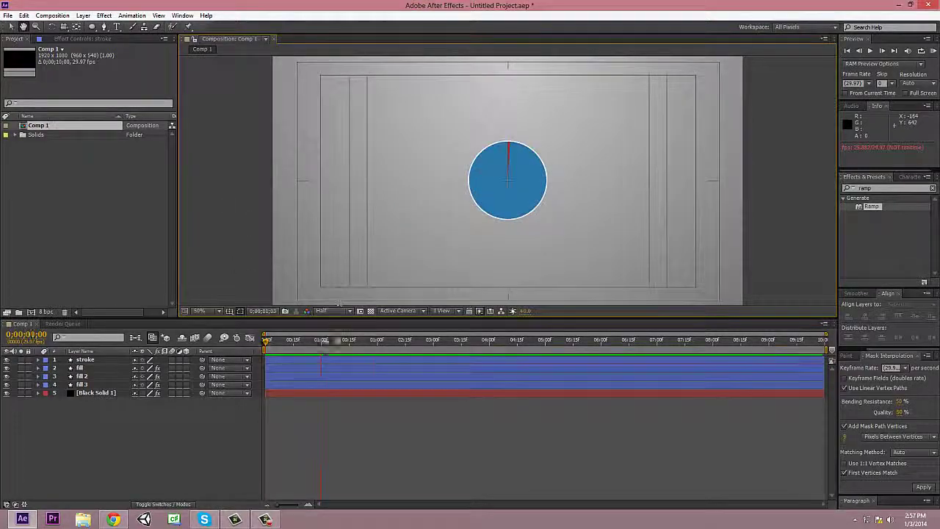
key("space")
Apply a Radial Wipe set to Both on the stroke layer and animate Transition Completion from 100% to 0%, ending at 0;00;02;00
left_click(84, 359)
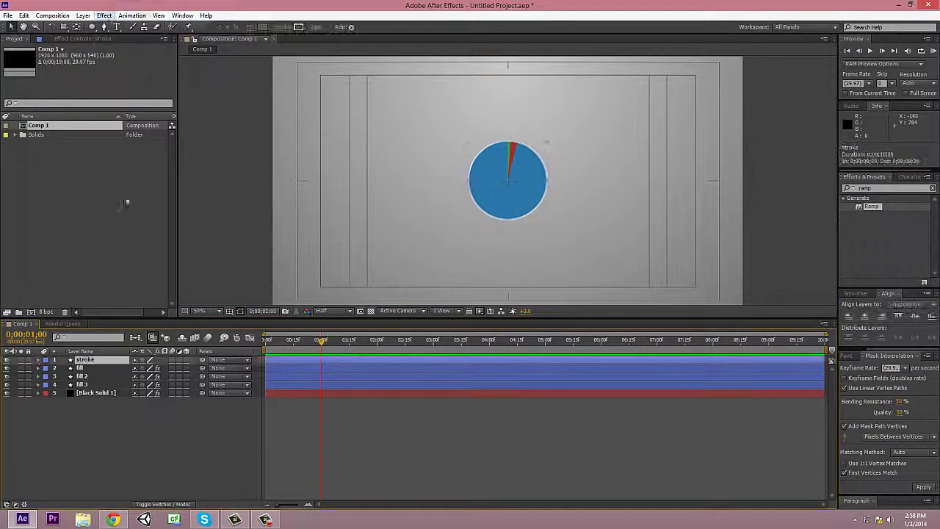
left_click(104, 15)
mouse_move(147, 256)
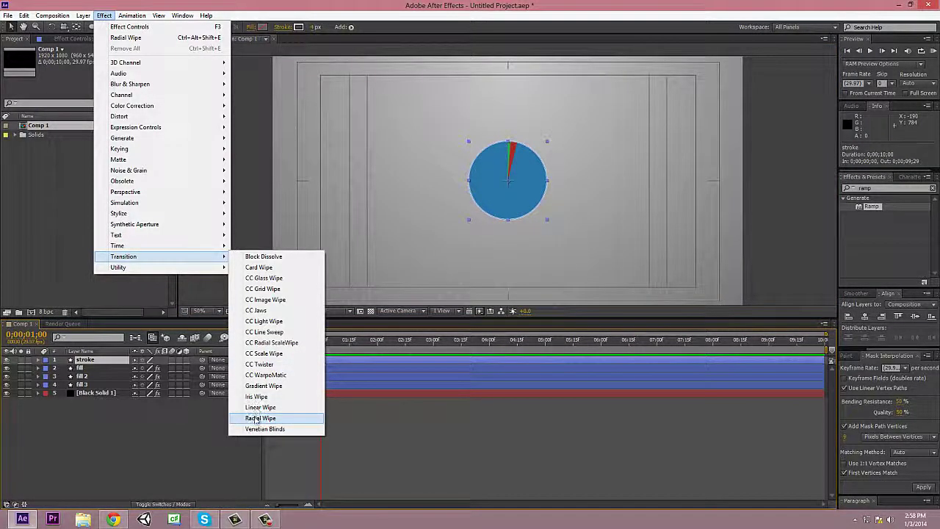
left_click(257, 418)
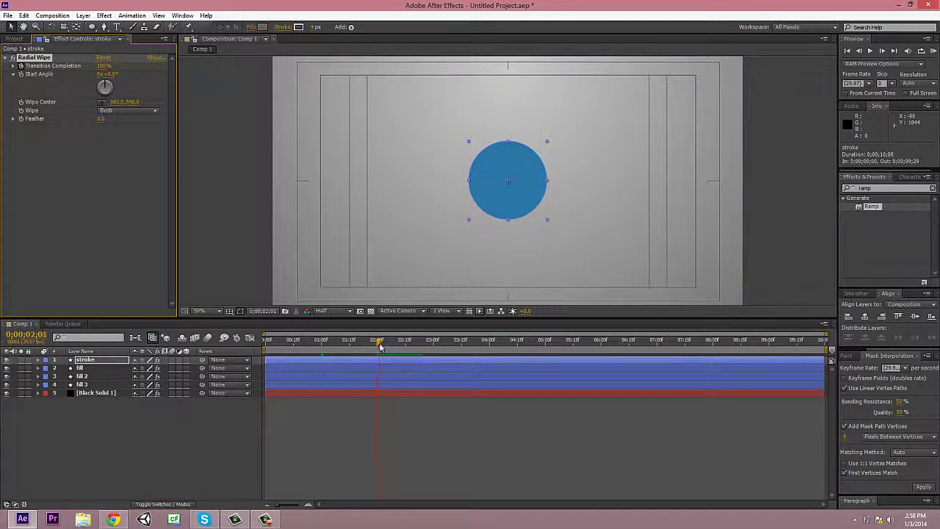
key("KP_0")
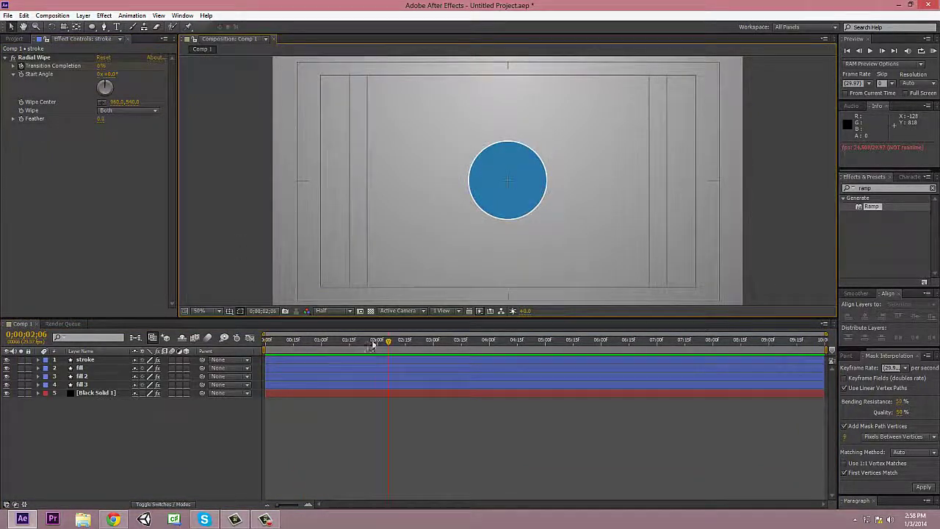
Add a blue full-frame solid directly above the grey gradient background and make it a 3D layer
left_click(373, 344)
right_click(103, 408)
mouse_move(125, 304)
left_click(265, 318)
left_click(463, 317)
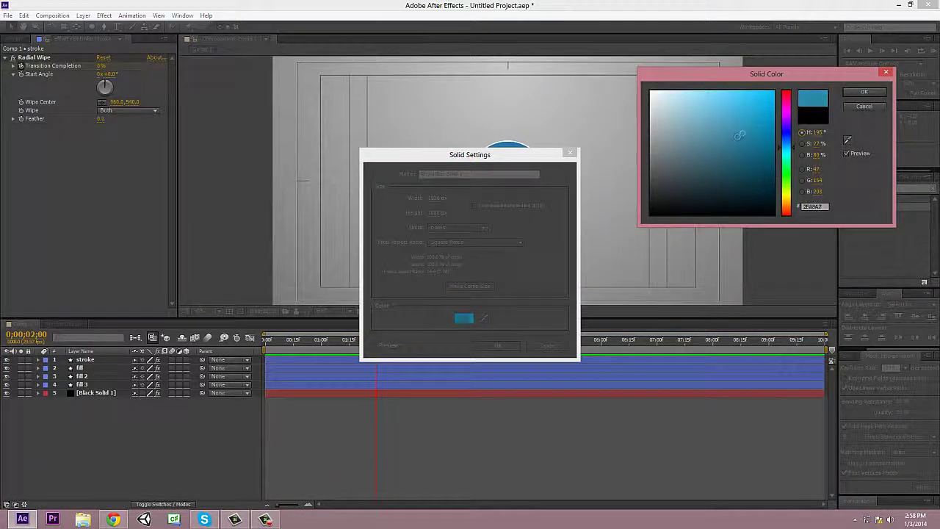
left_click(864, 92)
left_click(497, 345)
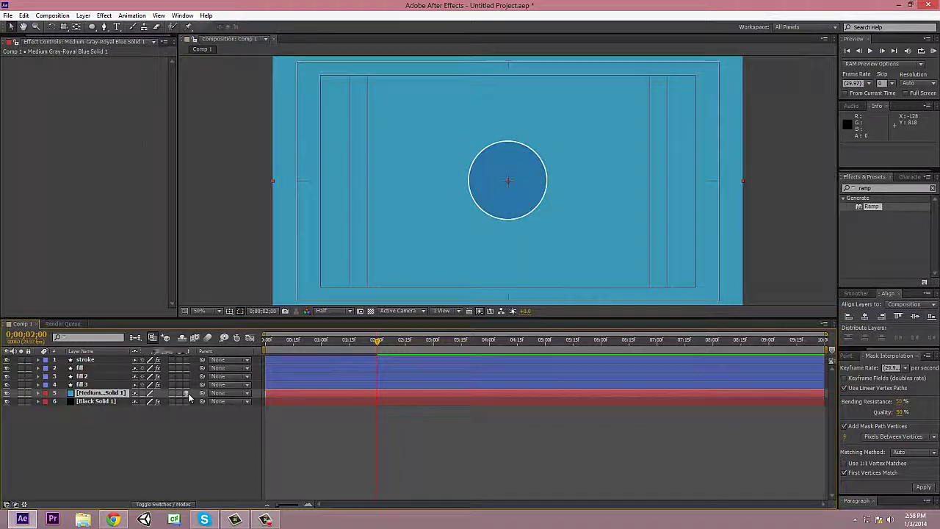
Add a camera and keyframe its Zoom at 1.0 pixels at 0;00;02;00
left_click(83, 16)
mouse_move(44, 28)
left_click(279, 66)
left_click(564, 362)
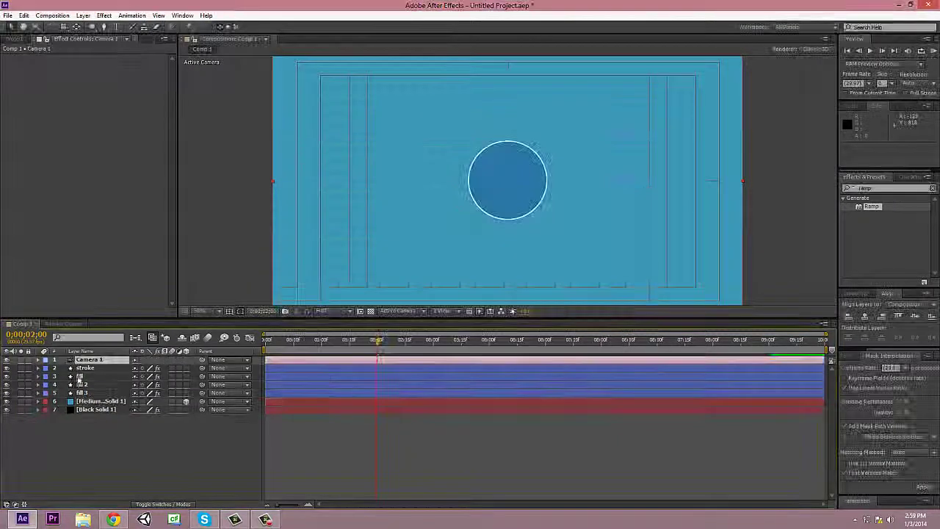
left_click(45, 359)
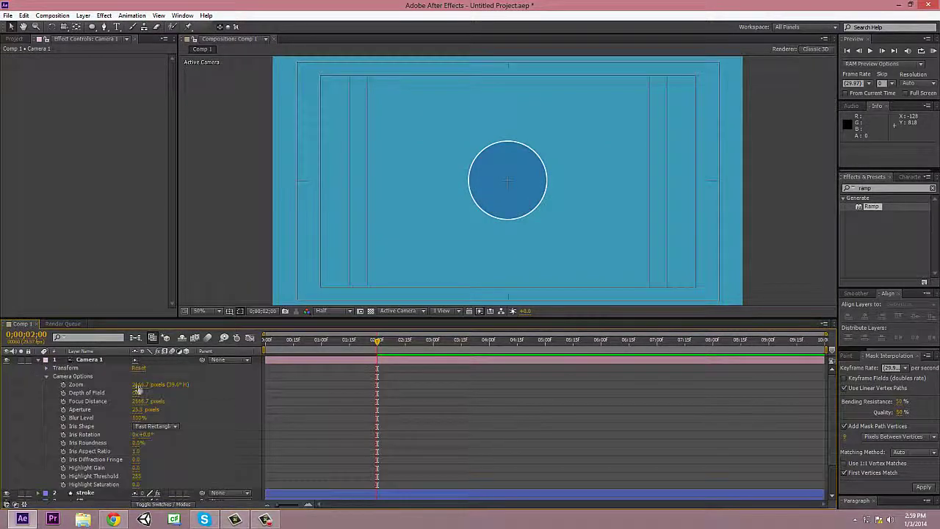
left_click_drag(150, 384, 3, 415)
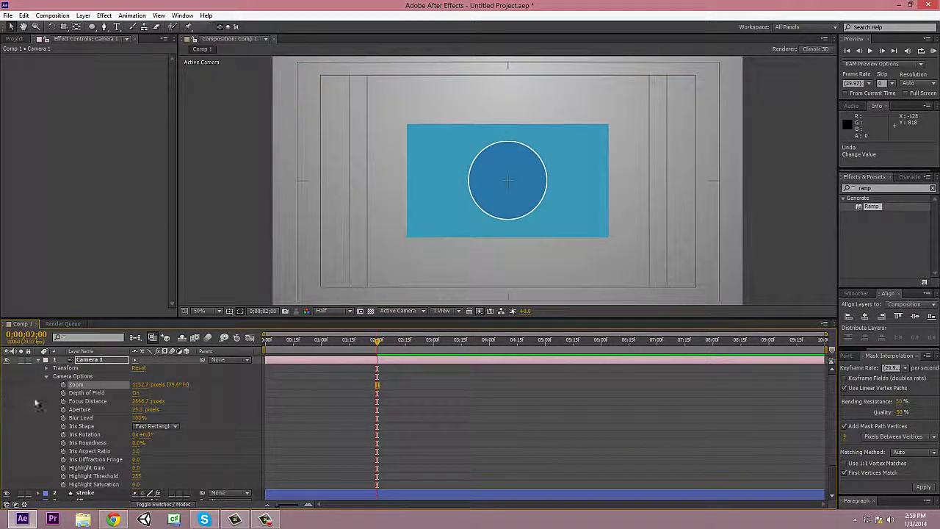
left_click(135, 393)
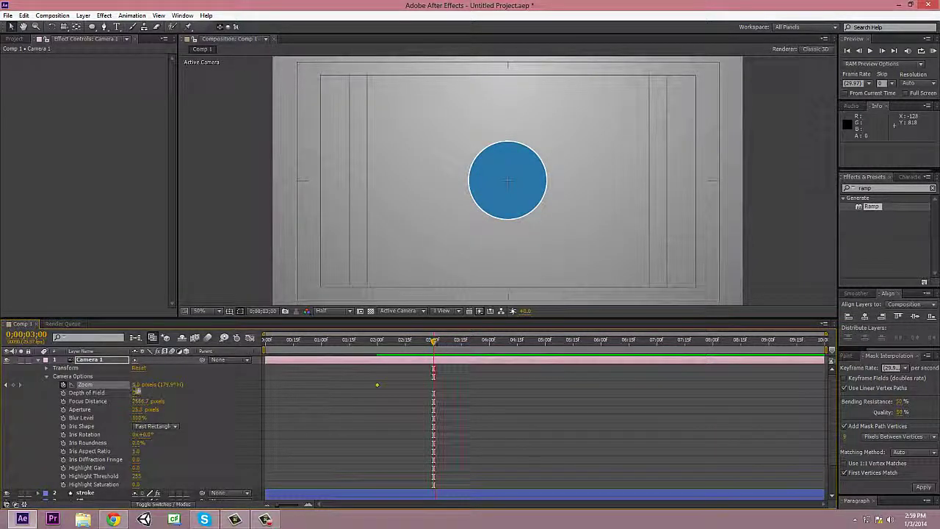
Raise the camera Zoom at 0;00;03;00 until the blue solid fills the frame, and apply Easy Ease to the Zoom keyframes
left_click_drag(137, 391, 502, 396)
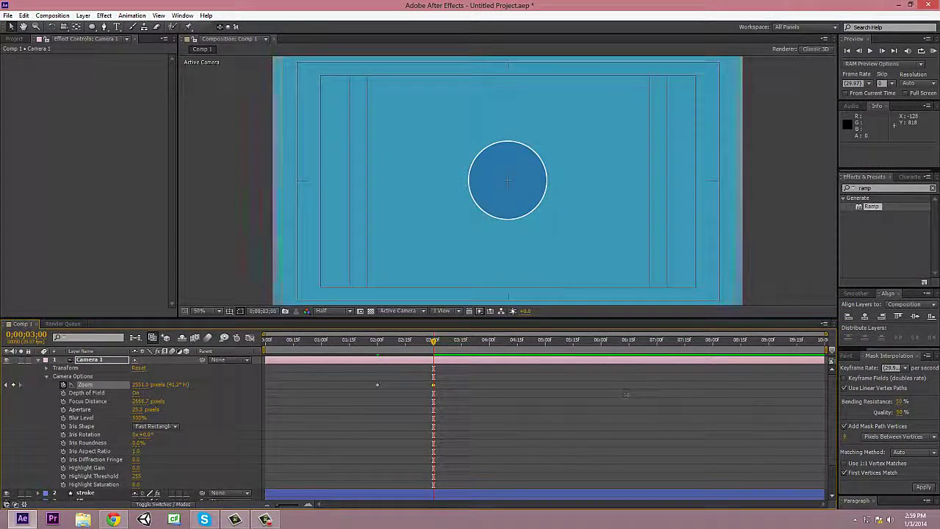
right_click(381, 390)
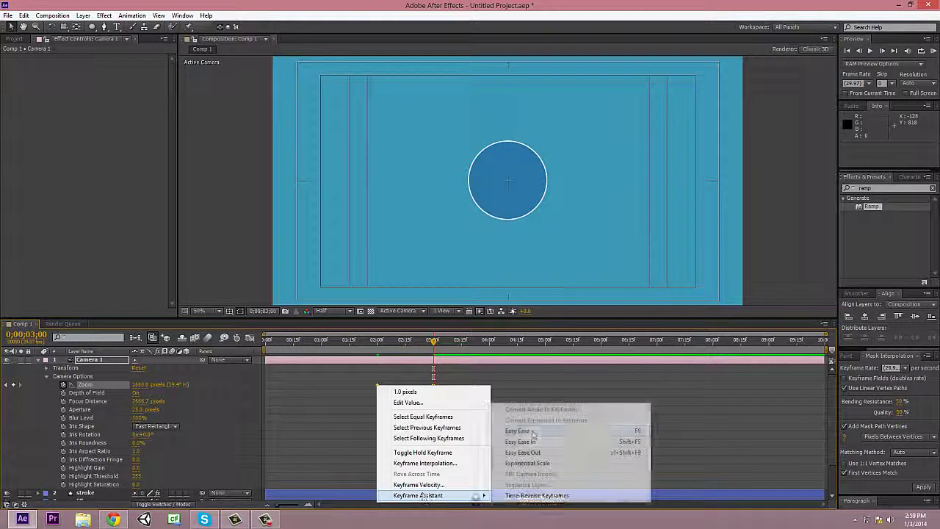
left_click(529, 440)
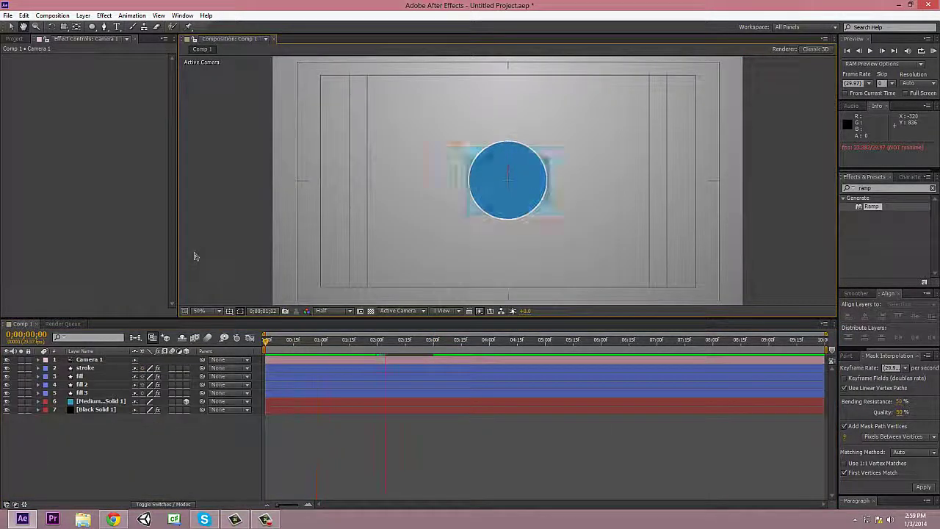
Apply a Radial Wipe to the blue solid with Start Angle -180°, Wipe set to Both and Transition Completion 100%
left_click_drag(499, 340, 433, 339)
left_click(88, 359)
left_click(85, 402)
left_click(103, 16)
mouse_move(123, 256)
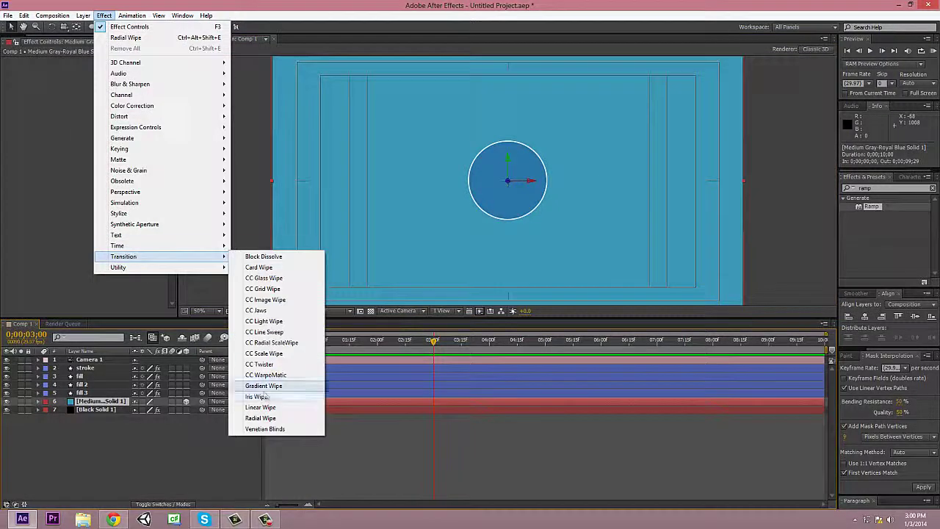
left_click(260, 418)
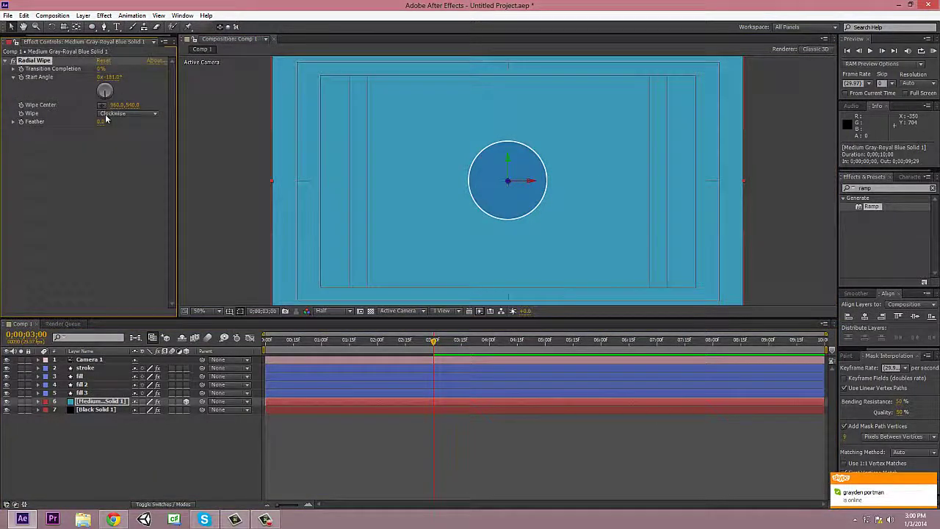
key("Return")
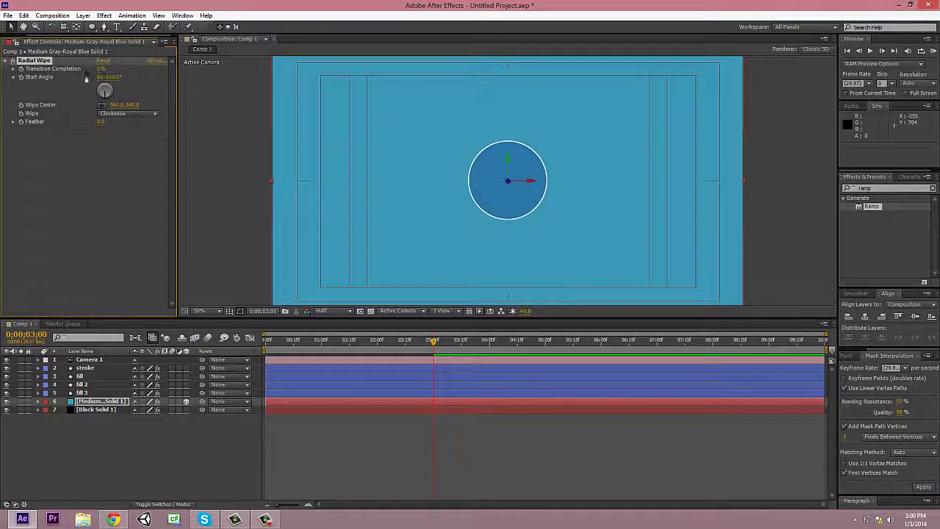
left_click_drag(101, 68, 140, 68)
left_click(128, 113)
left_click(110, 143)
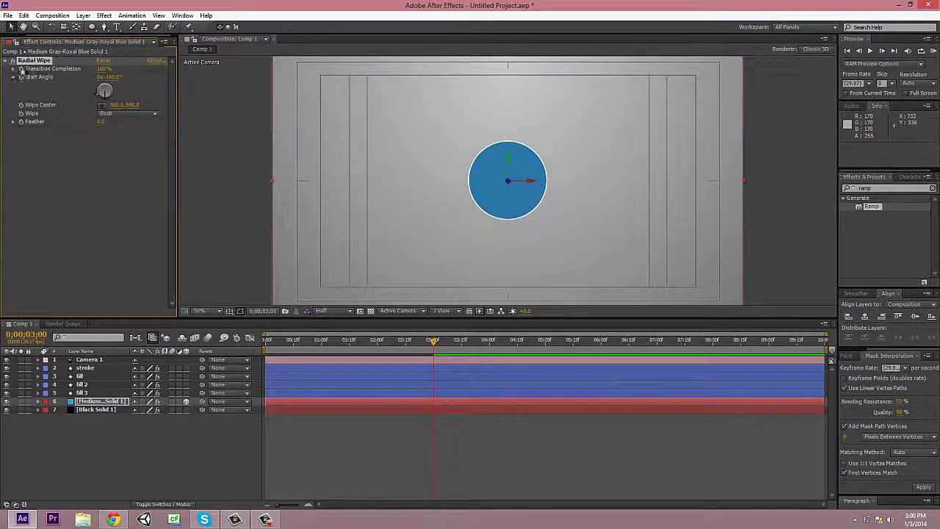
Keyframe the solid's Transition Completion from 100% at 0;00;03;00 to a full reveal at 0;00;04;00 and review the timing
left_click(22, 68)
key("shift+Page_Down")
key("shift+Page_Down")
key("shift+Page_Down")
key("space")
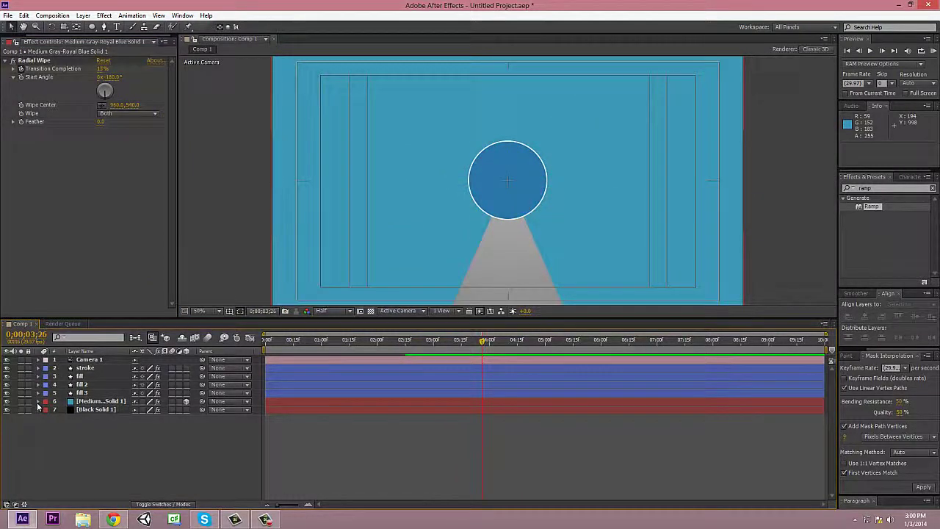
left_click(38, 401)
left_click_drag(481, 340, 412, 347)
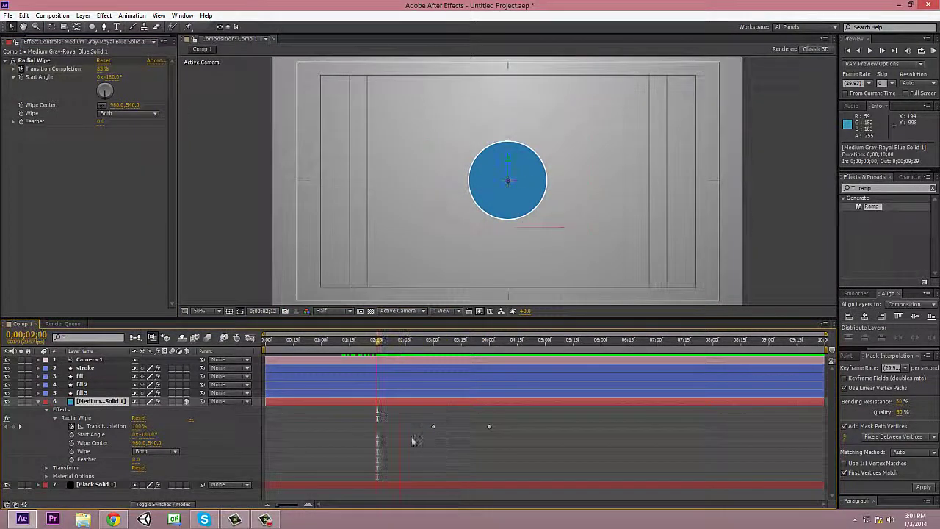
Remove the blue solid and the camera from the composition
key("ctrl+z")
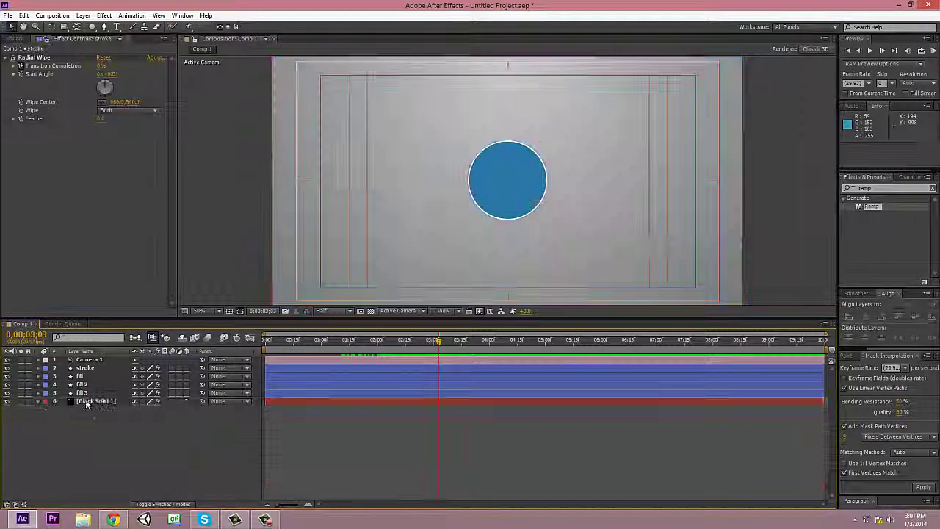
left_click(80, 393, "shift")
right_click(80, 393)
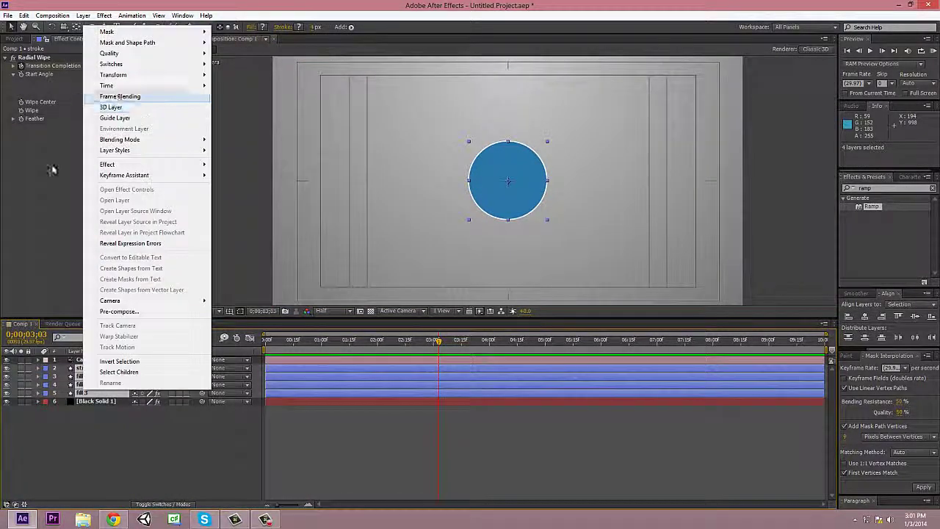
key("Escape")
left_click(79, 16)
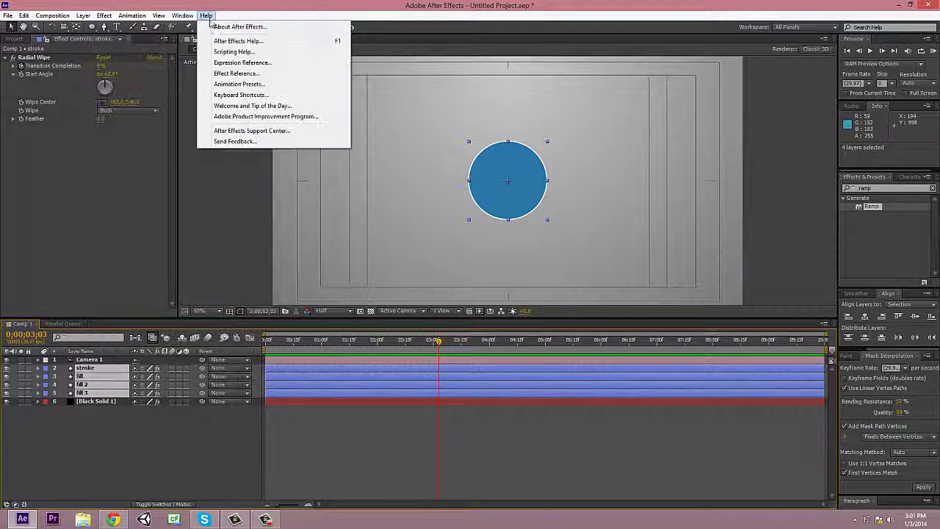
Add an empty shape layer at the top of the stack and name it Square
left_click(107, 413)
right_click(108, 412)
left_click(286, 378)
right_click(84, 424)
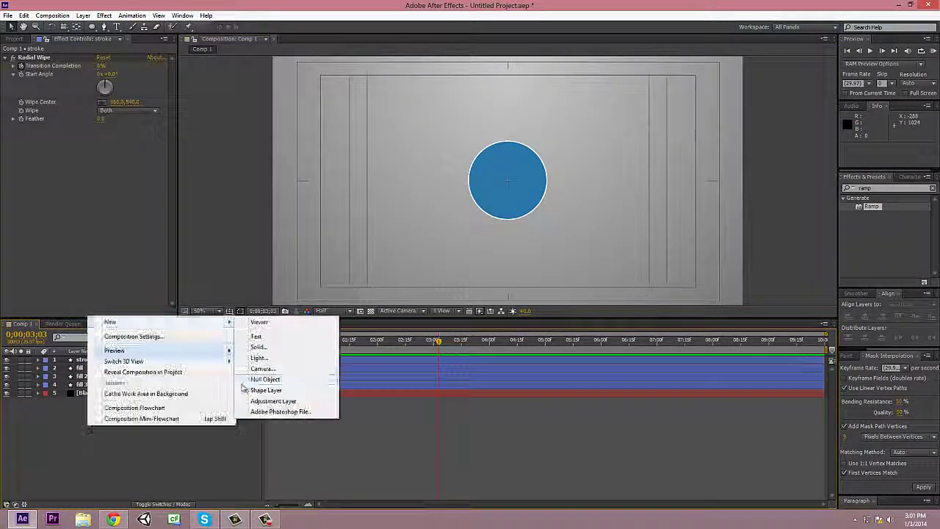
right_click(98, 360)
left_click(127, 502)
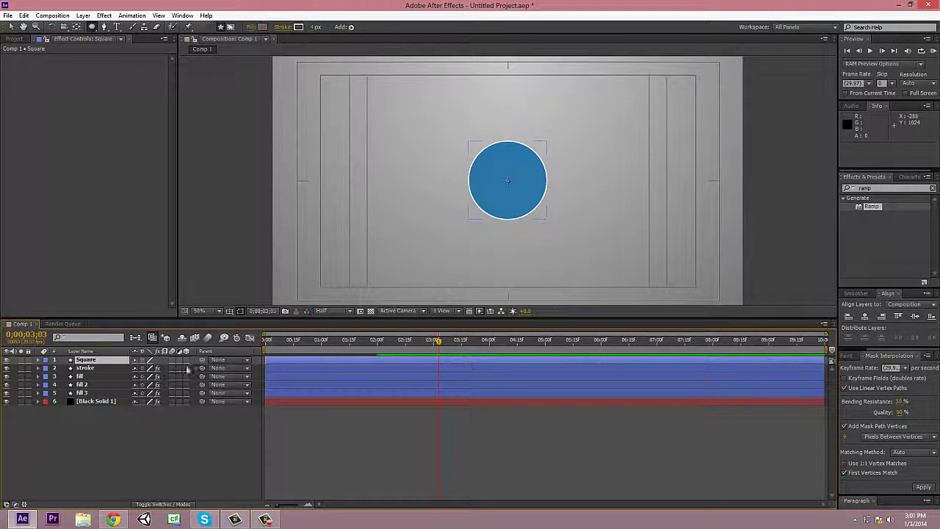
Add a camera beneath the Square layer and make the stroke and three fill layers 3D
right_click(137, 430)
left_click(323, 380)
key("Return")
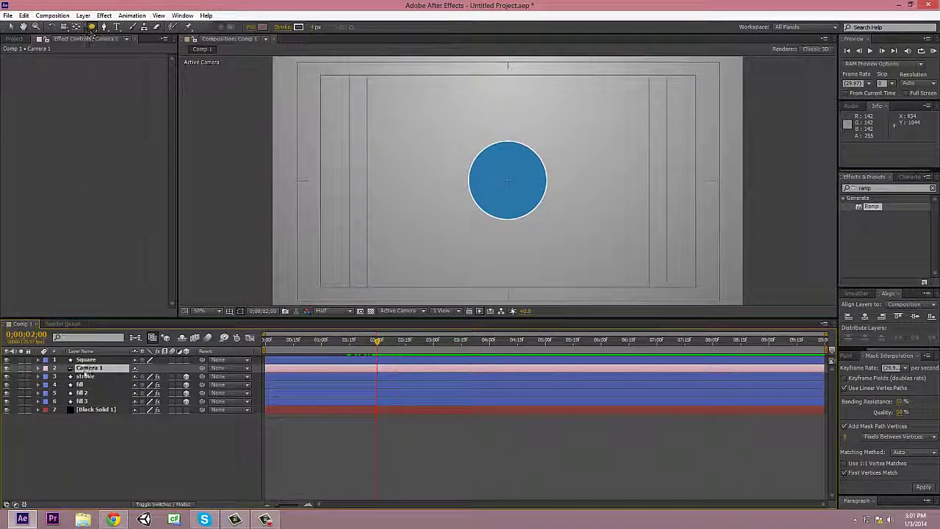
Keyframe the camera's Position at 960.0, 540.0, -2666.7 at 0;00;02;00 and apply Easy Ease to the keyframe
left_click(38, 367)
left_click(46, 376)
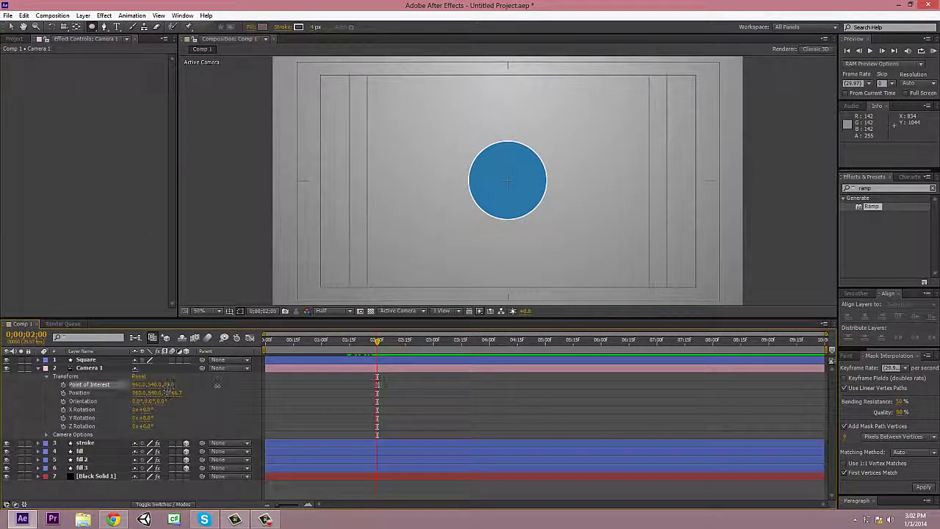
left_click_drag(137, 384, 134, 384)
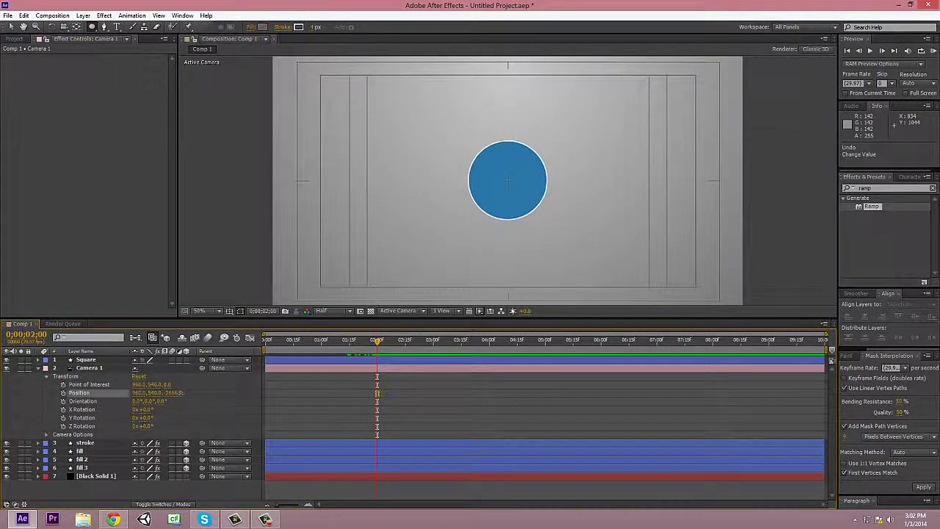
left_click(377, 392)
right_click(377, 392)
mouse_move(426, 385)
left_click(528, 410)
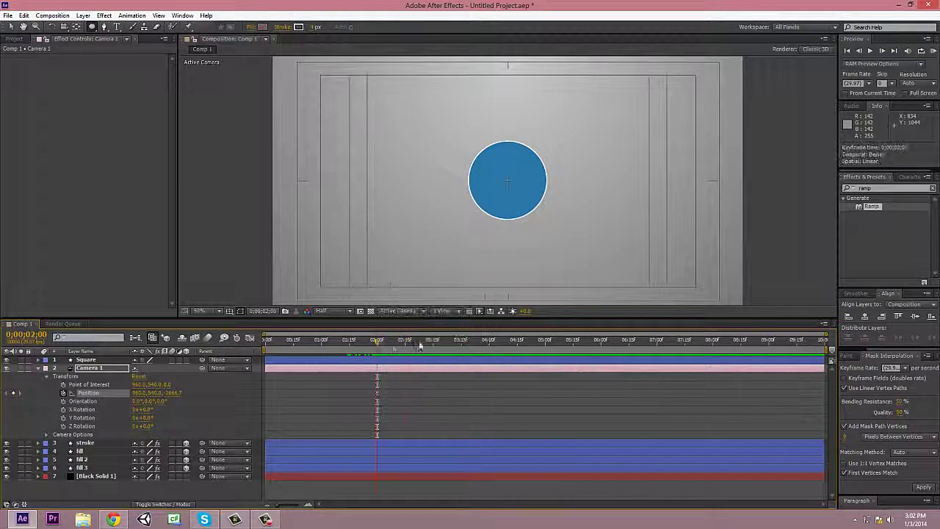
Move the camera forward along Z at 0;00;03;00 until the blue circle fills the whole frame
left_click_drag(171, 393, 243, 392)
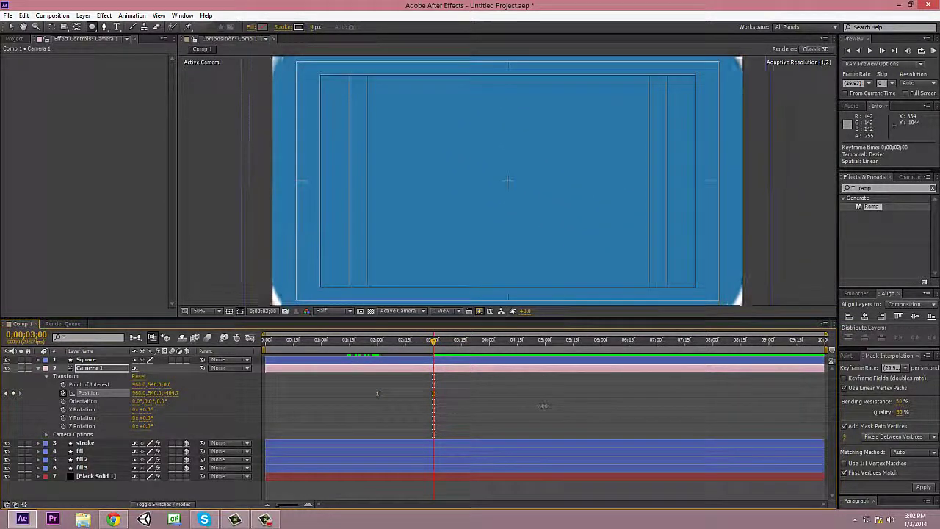
key("comma")
left_click_drag(171, 394, 173, 397)
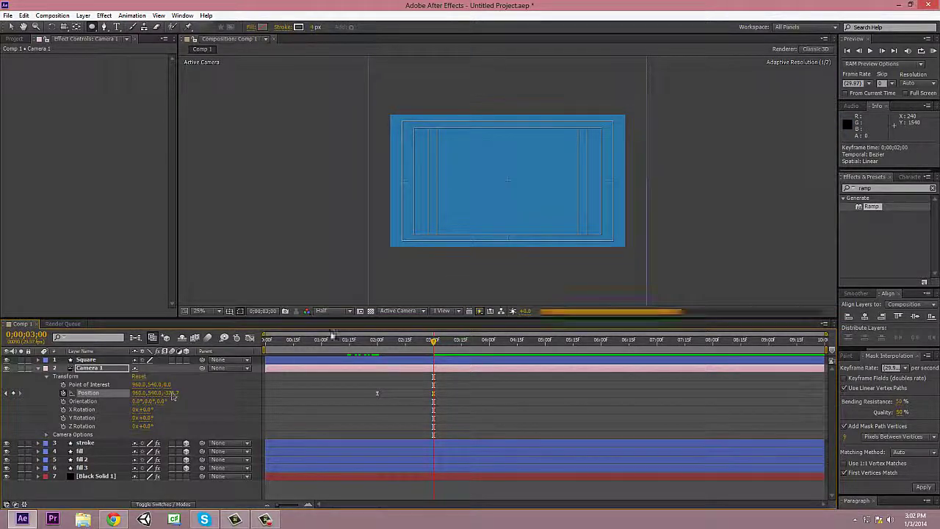
Fit the composition in the viewer at Half resolution and preview the camera move
left_click(293, 339)
left_click(199, 311)
left_click(224, 329)
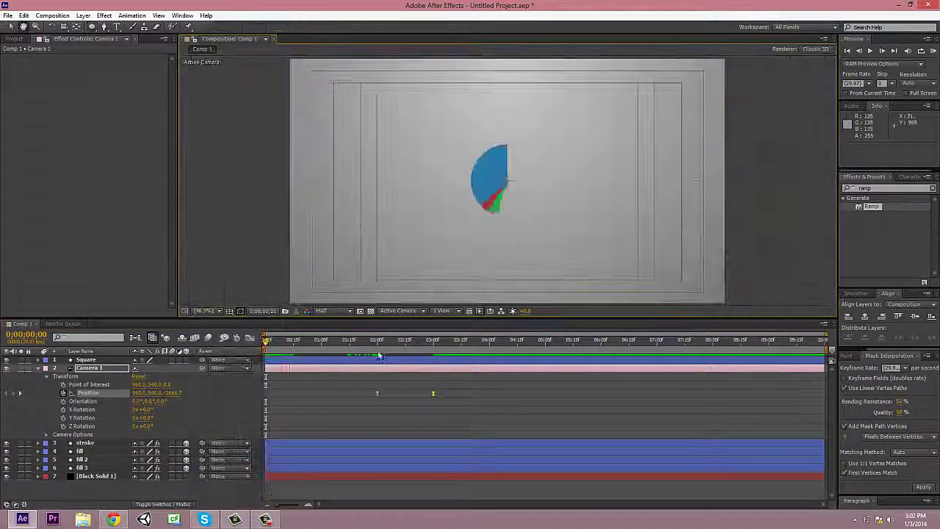
left_click(328, 311)
left_click(343, 370)
key("KP_0")
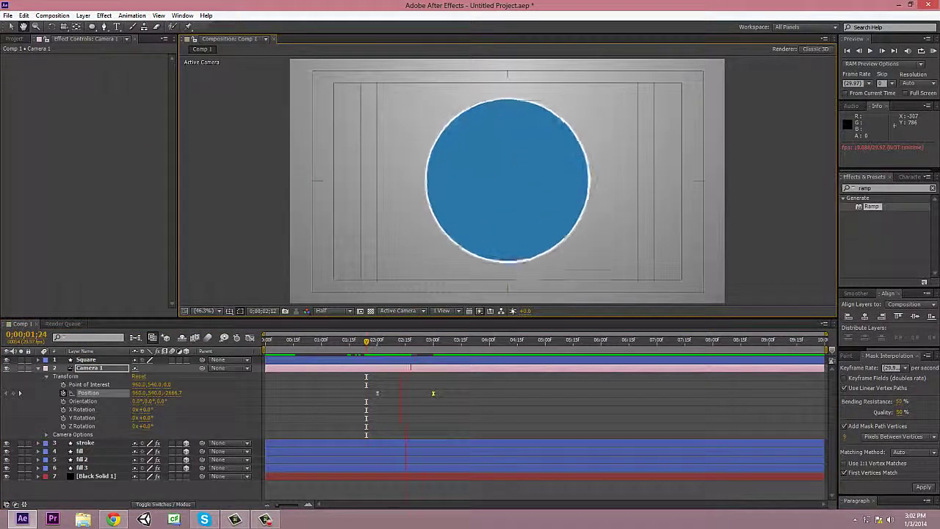
Draw a small square on the Square layer with the Rectangle tool at 0;00;02;00
left_click(86, 359)
left_click(38, 367)
left_click(92, 26)
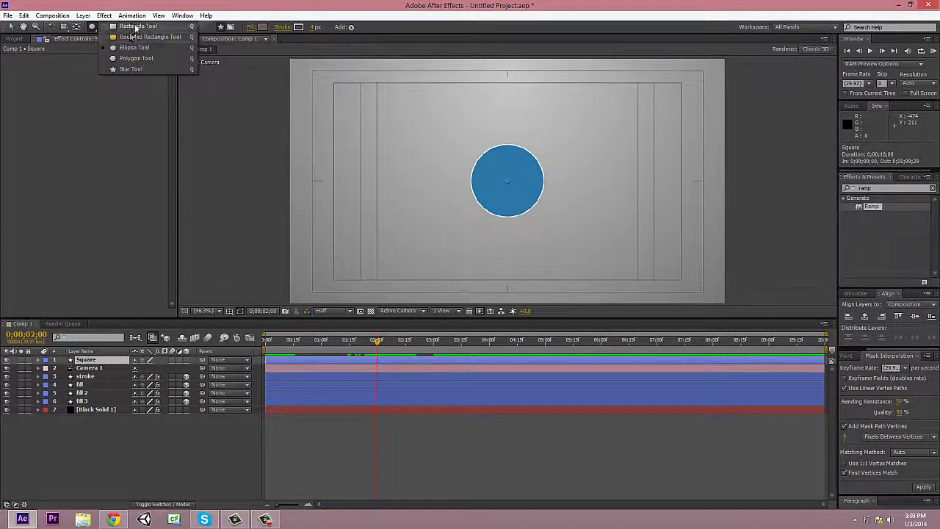
left_click(134, 28)
mouse_move(489, 196)
left_mouse_down()
mouse_move(556, 210)
mouse_move(556, 261)
left_mouse_up()
Give the square a grey fill with no stroke and centre it over the blue circle
left_click(252, 26)
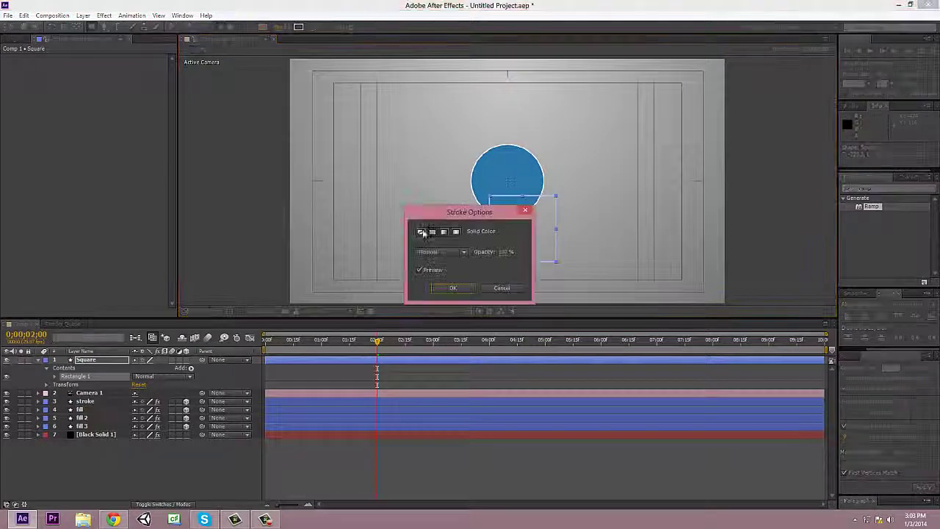
left_click(436, 218)
left_click(435, 286)
left_click(263, 27)
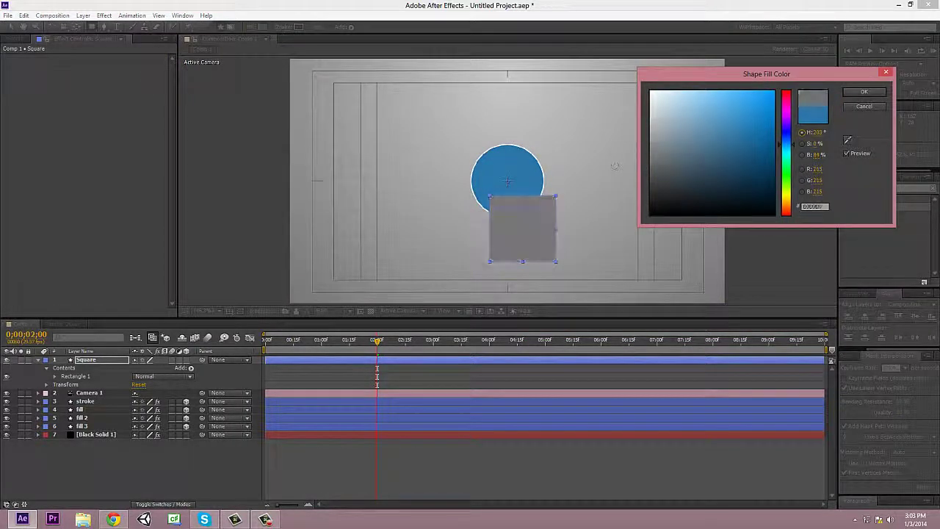
left_click(864, 92)
left_click_drag(545, 252, 532, 205)
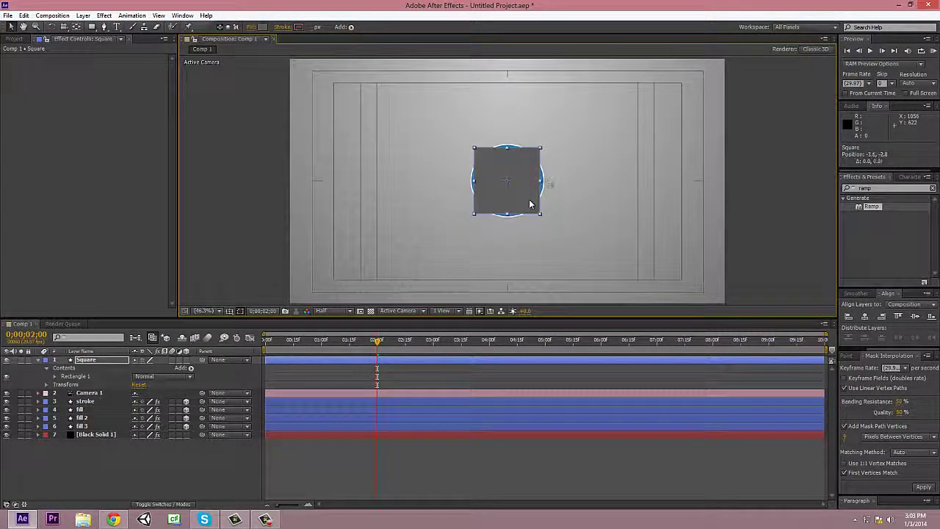
left_click(429, 297)
Keyframe the Square layer's Scale from 0% at 0;00;02;00 to 100% at 0;00;03;00
left_click_drag(331, 347, 376, 344)
left_click(48, 368)
left_click(46, 376)
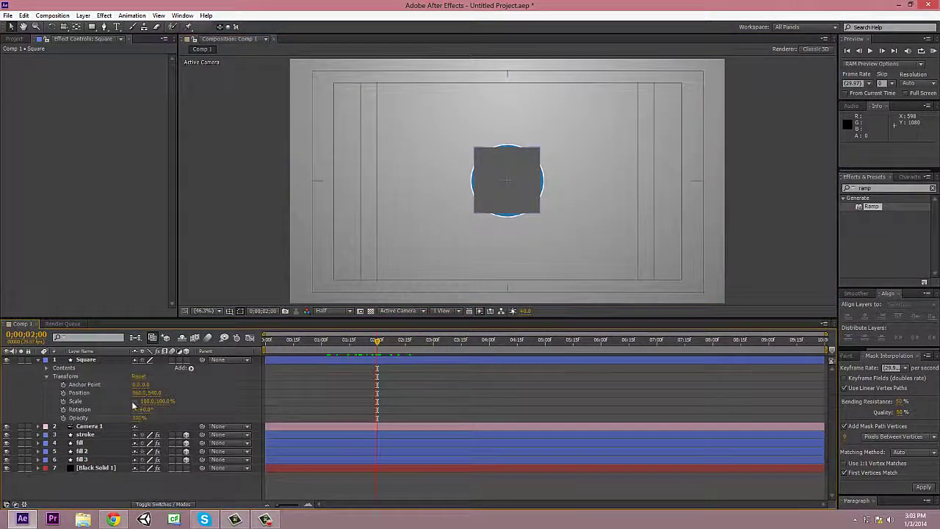
left_click_drag(147, 402, 111, 276)
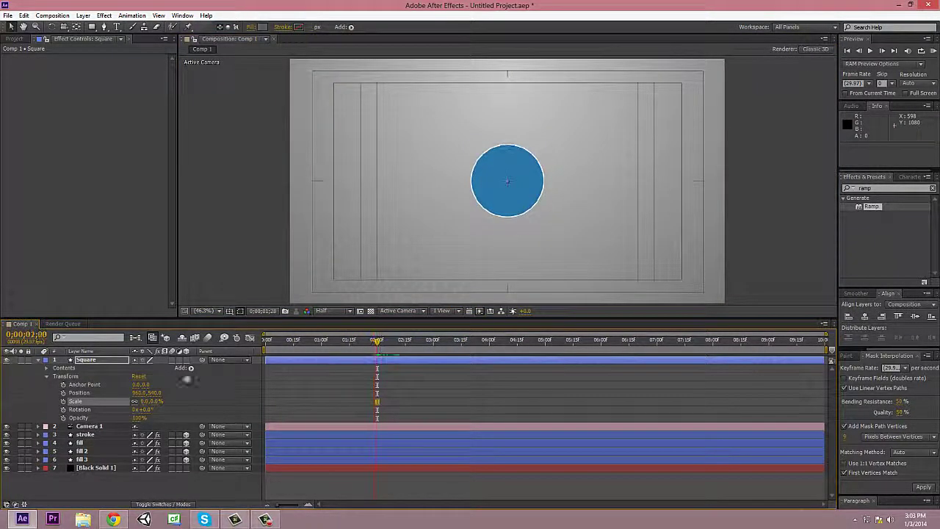
mouse_move(408, 343)
left_mouse_down()
mouse_move(432, 341)
mouse_move(372, 341)
mouse_move(420, 341)
left_mouse_up()
Apply Easy Ease to the Square layer's Scale keyframes and preview the growth
right_click(377, 401)
mouse_move(393, 395)
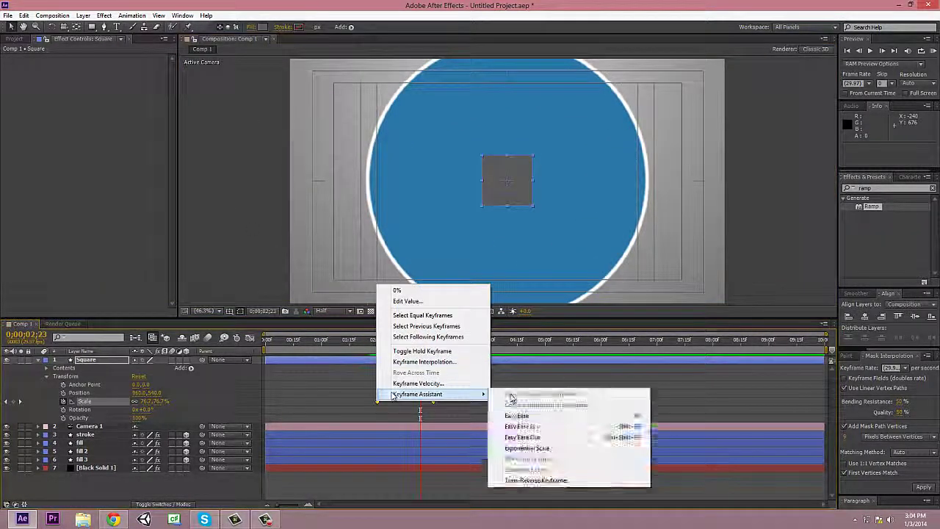
left_click(516, 416)
left_click(356, 340)
key("space")
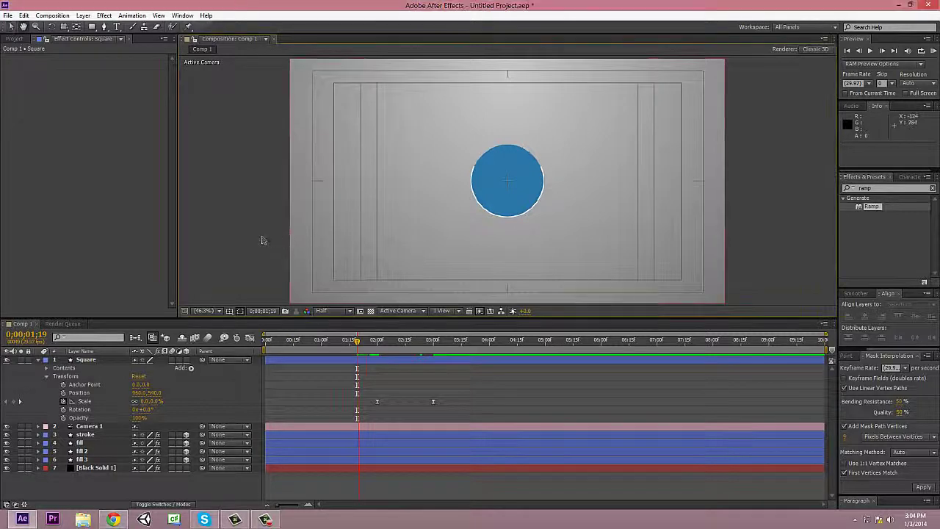
Change the square's fill to a darker blue (H 215°, S 85%, B 72%), checking it at 0;00;03;00
left_click(77, 360)
left_click_drag(433, 341, 282, 354)
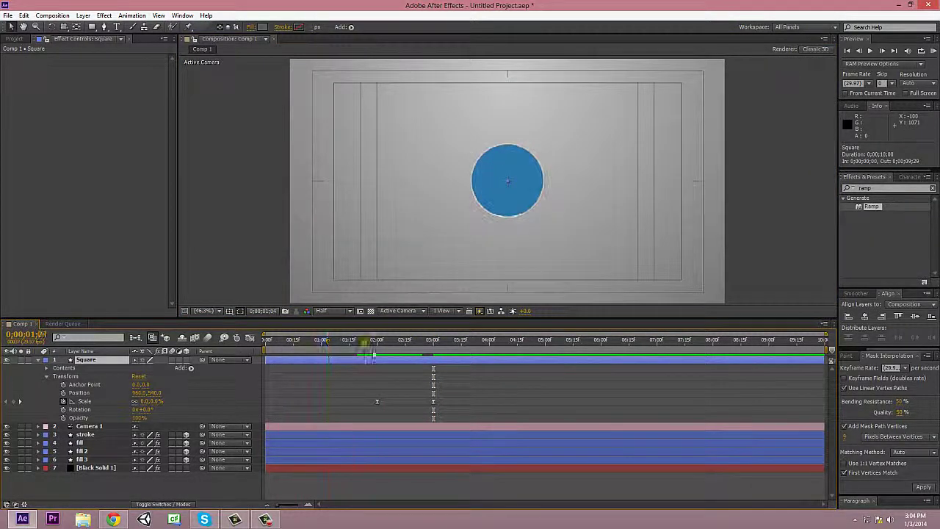
left_click_drag(374, 355, 436, 351)
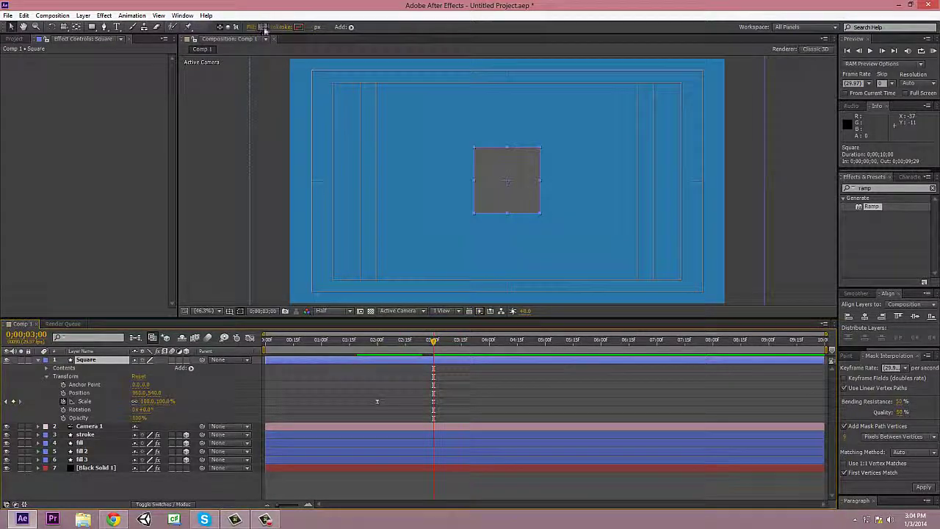
left_click(263, 27)
left_click(534, 245)
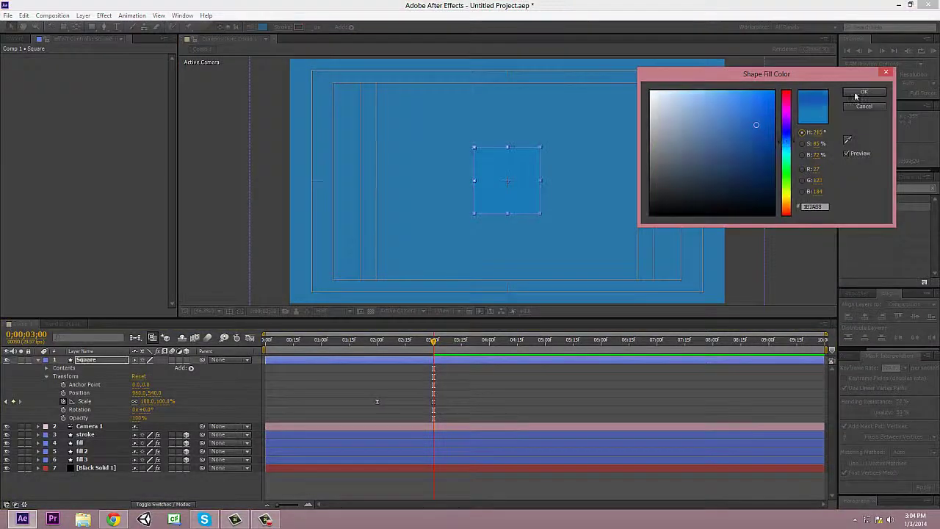
left_click(858, 94)
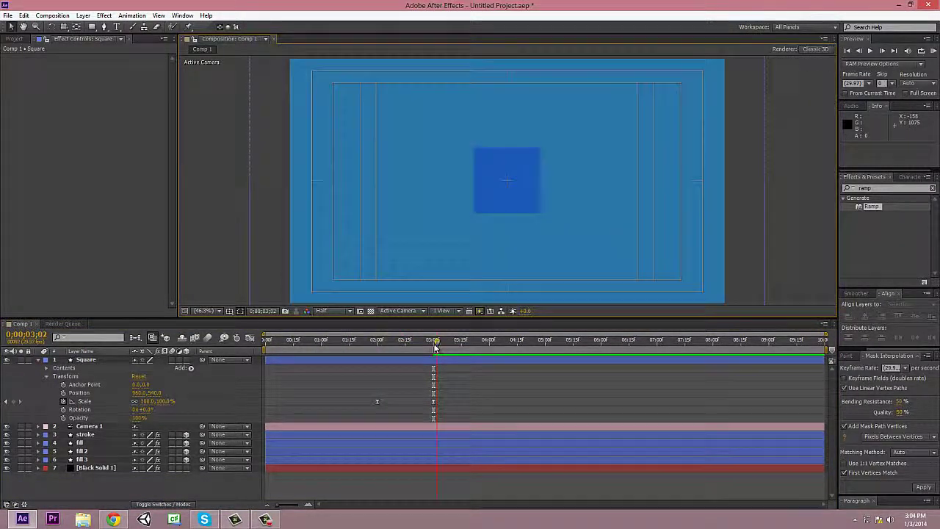
Duplicate the Square layer and change the copy's fill to red
left_click(95, 361)
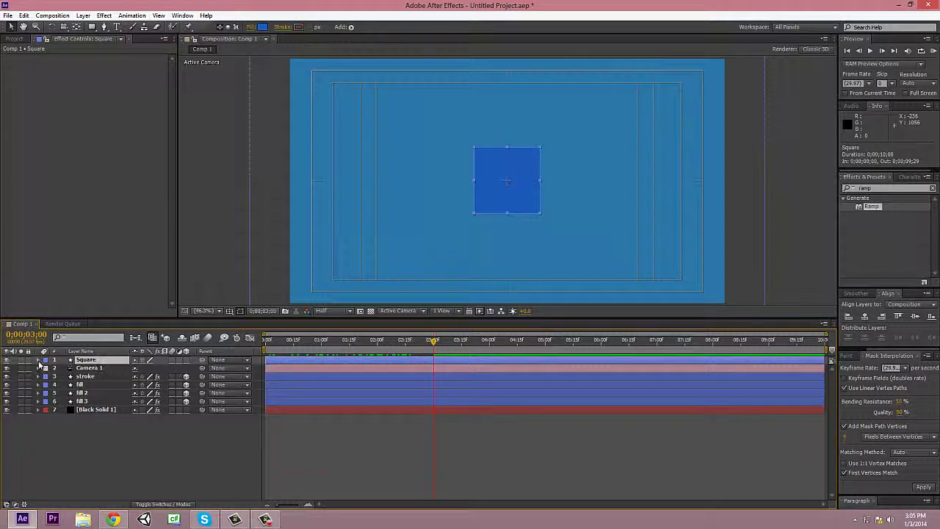
right_click(81, 359)
left_click(86, 360)
key("ctrl+d")
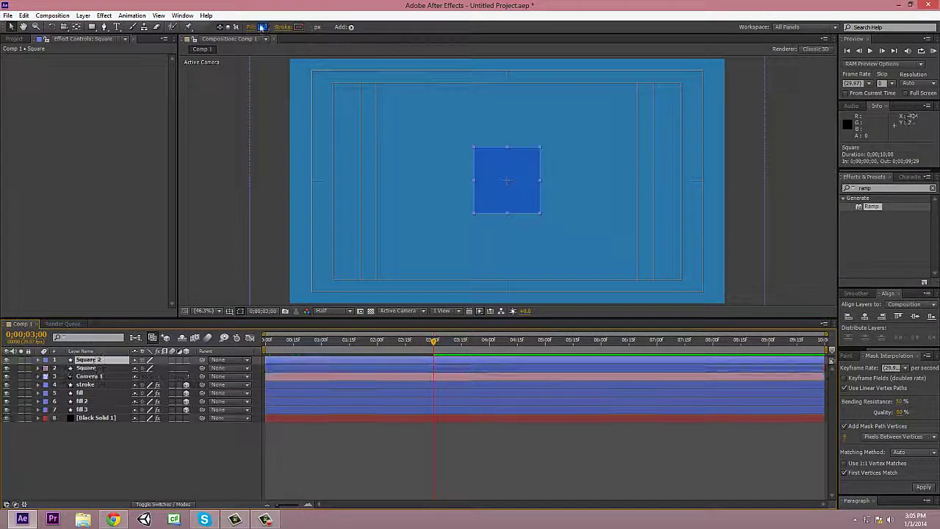
left_click(262, 27)
left_click(787, 211)
left_click(855, 92)
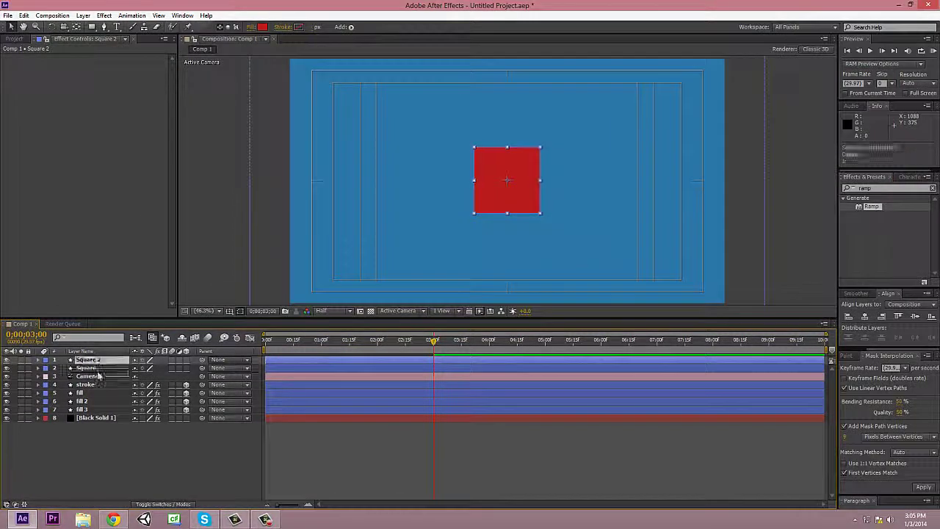
Place Square 2 directly beneath Square and apply the Radial Wipe effect to it
left_click_drag(89, 360, 38, 373)
left_click(104, 15)
mouse_move(124, 256)
left_click(261, 417)
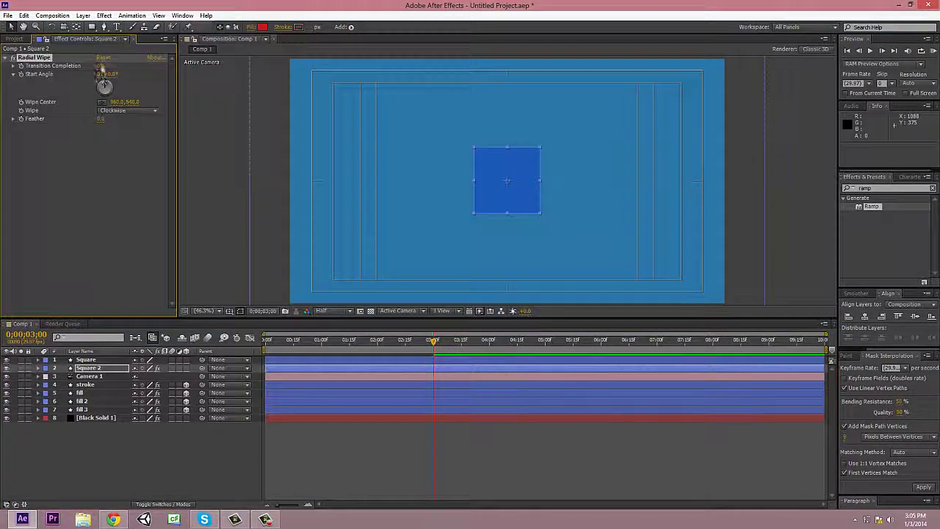
Keyframe Square 2's Radial Wipe Transition Completion from 100% at 0;00;03;00 to fully revealed at 0;00;04;01
left_click(39, 368)
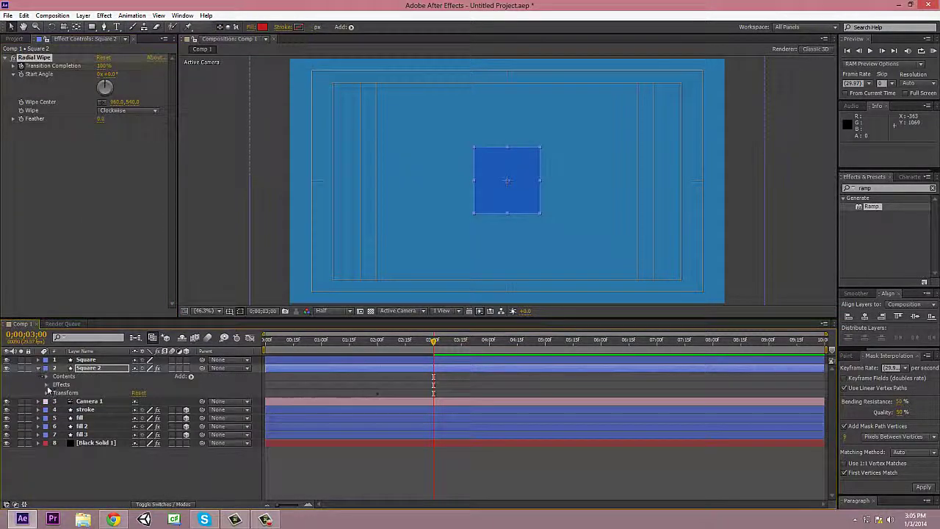
left_click(46, 384)
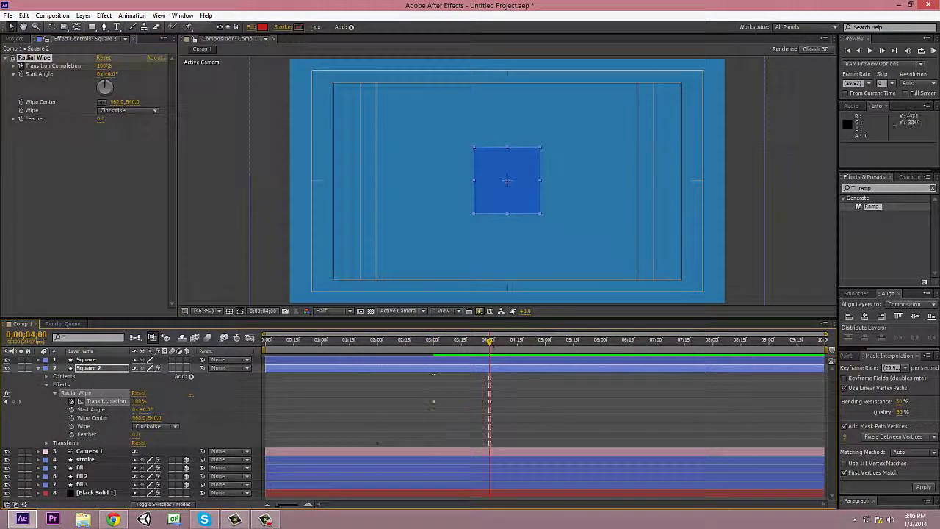
left_click(489, 403)
Lower the viewer resolution to Quarter
left_click(433, 340)
left_click(327, 311)
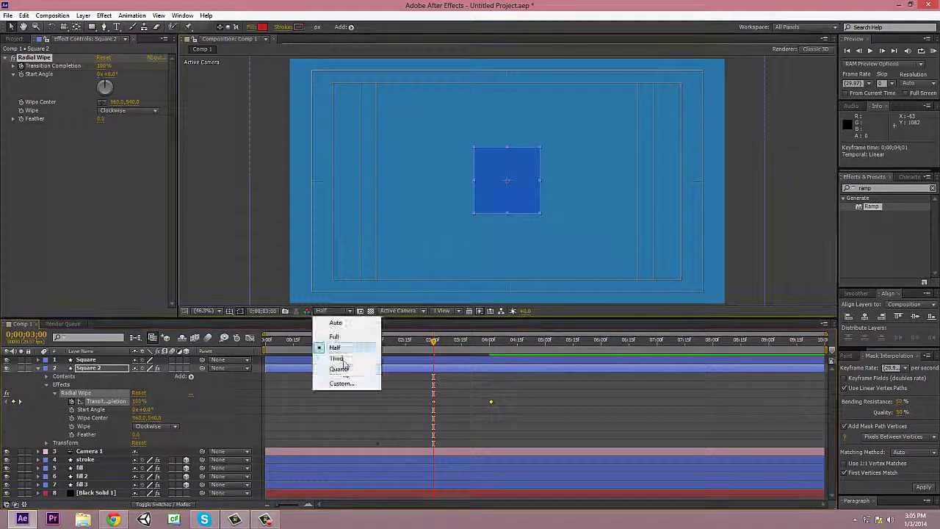
left_click(336, 369)
left_click_drag(434, 342, 424, 343)
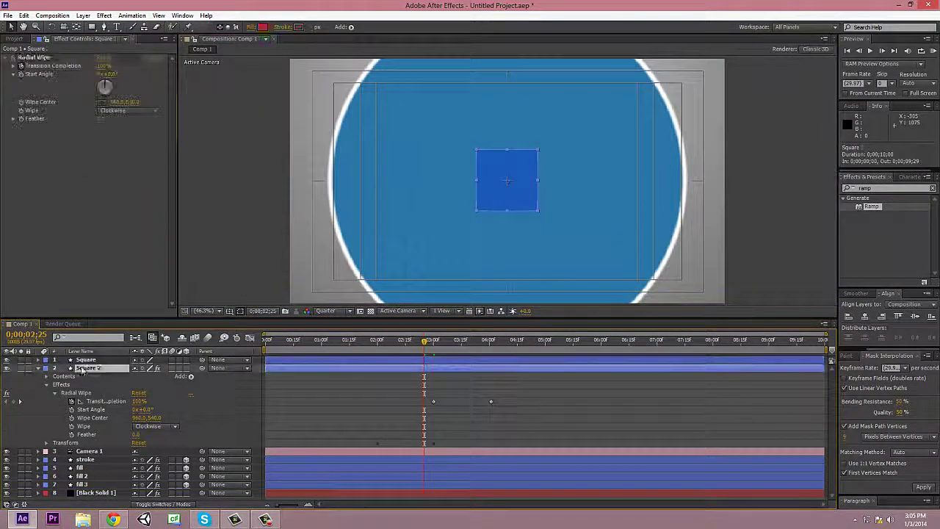
Copy the keyframed Radial Wipe onto the Square layer, starting its keyframes at 0;00;03;00 and ending them at 0;00;04;02
left_click(397, 360)
left_click(38, 367)
left_click(38, 359)
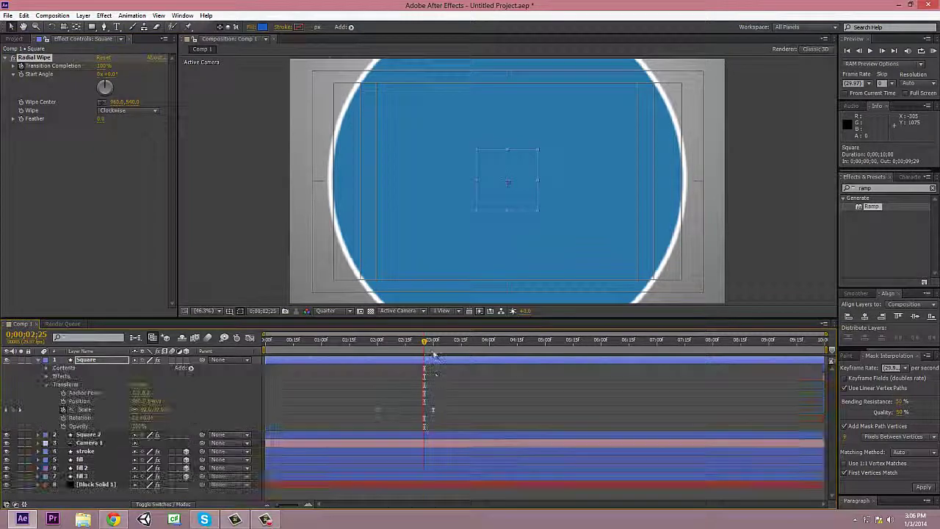
left_click(55, 384)
key("k")
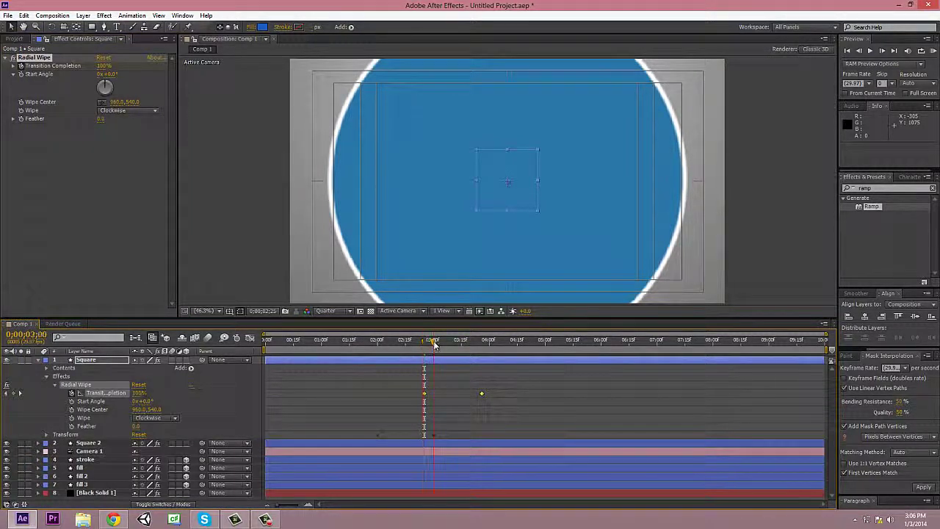
key("k")
left_click(491, 393)
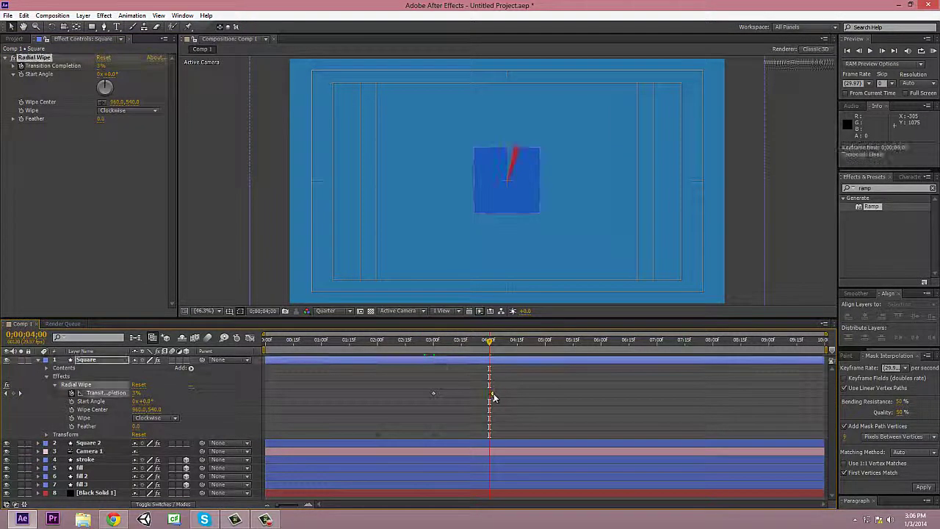
Duplicate Square 2 beneath the other squares and move the copy's ending wipe keyframe to 0;00;04;00
left_click(38, 359)
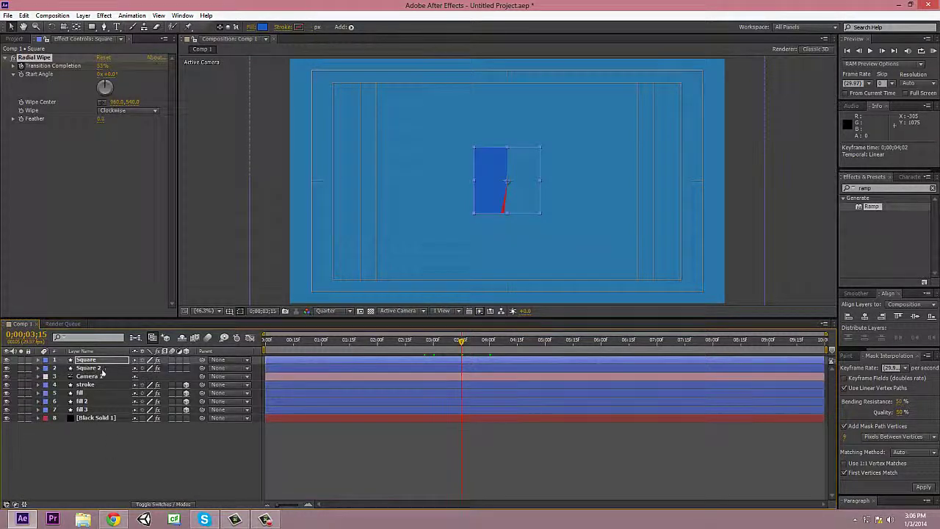
key("ctrl+d")
left_click(38, 376)
left_click(46, 392)
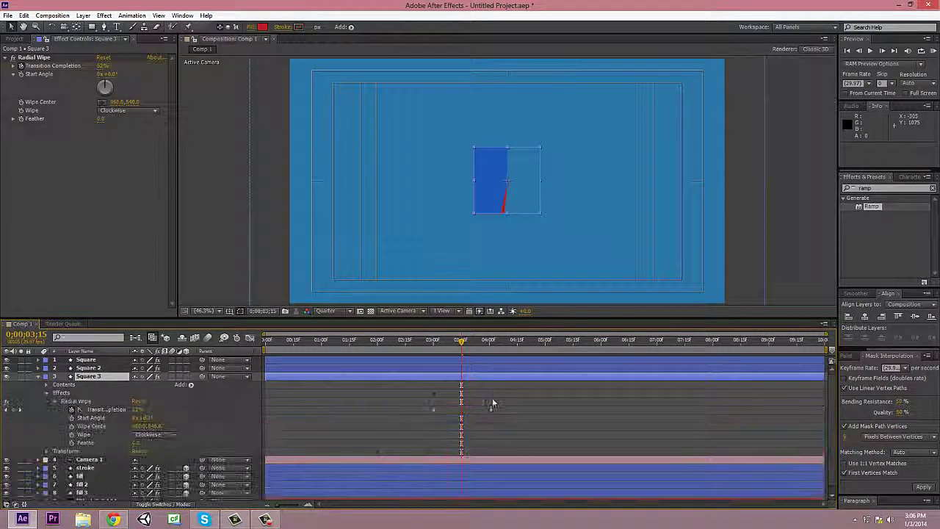
left_click(490, 409)
left_click(489, 345)
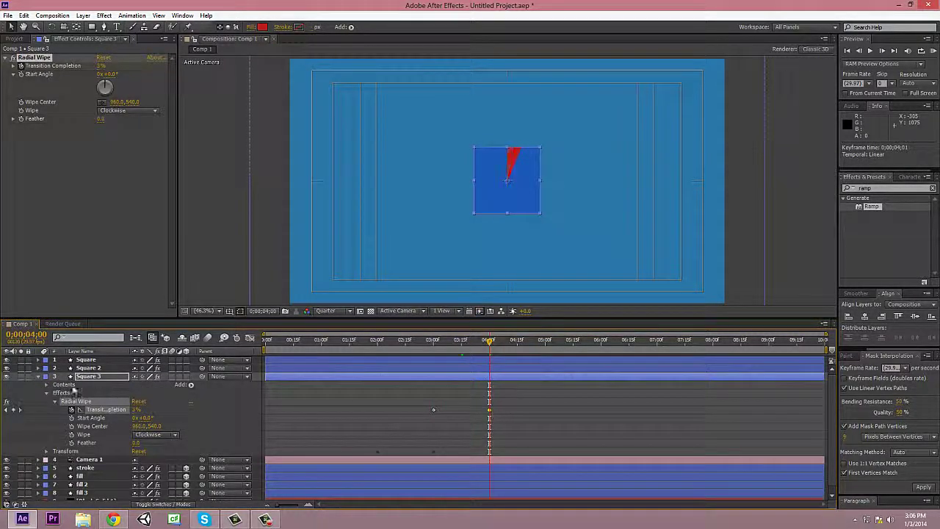
Change Square 3's fill to green
key("F2")
left_click(462, 340)
left_click(96, 376)
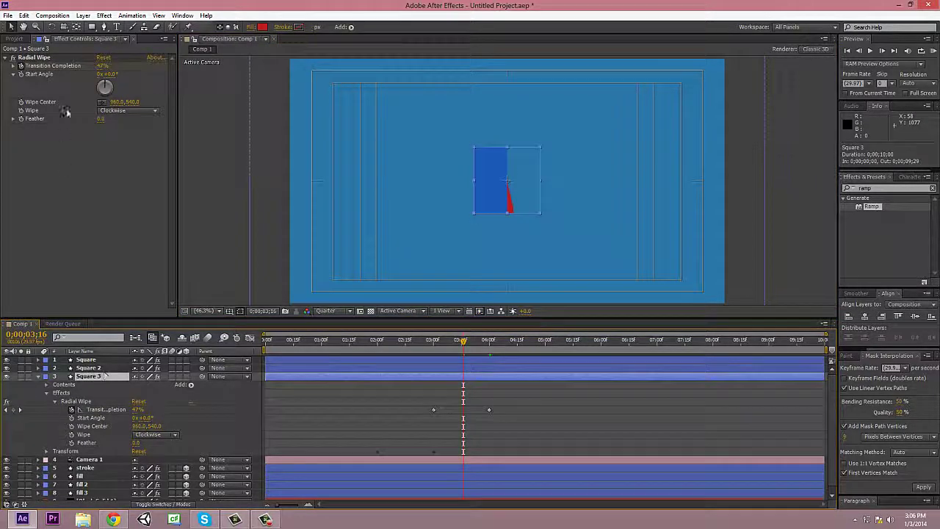
left_click(262, 26)
key("Return")
Preview the square wipes from 0;00;03;00 at Full resolution, then return the viewer to Quarter
left_click(325, 311)
left_click(326, 279)
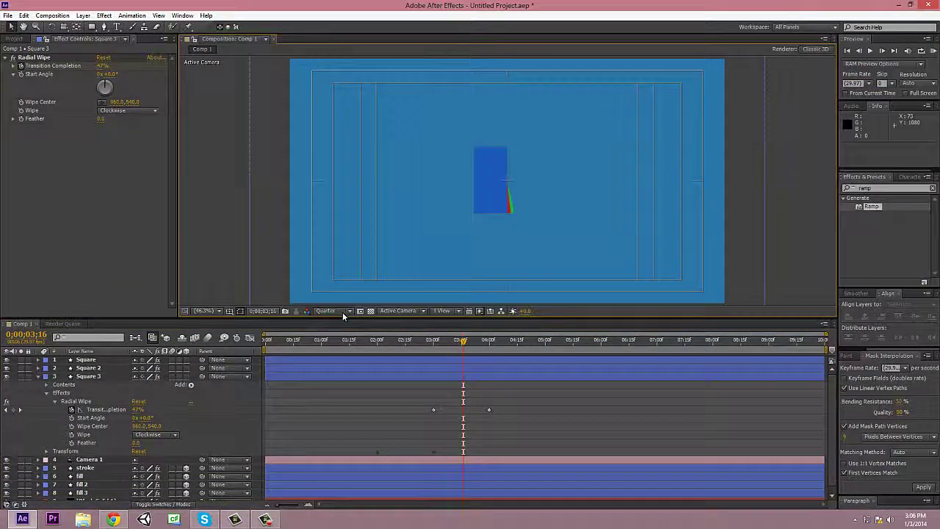
left_click(433, 344)
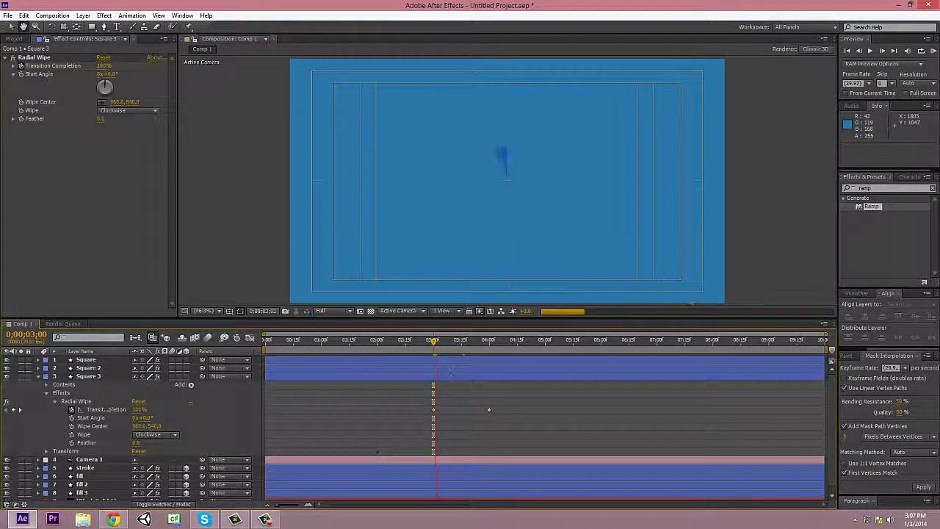
left_click(325, 311)
left_click(334, 322)
left_click(325, 311)
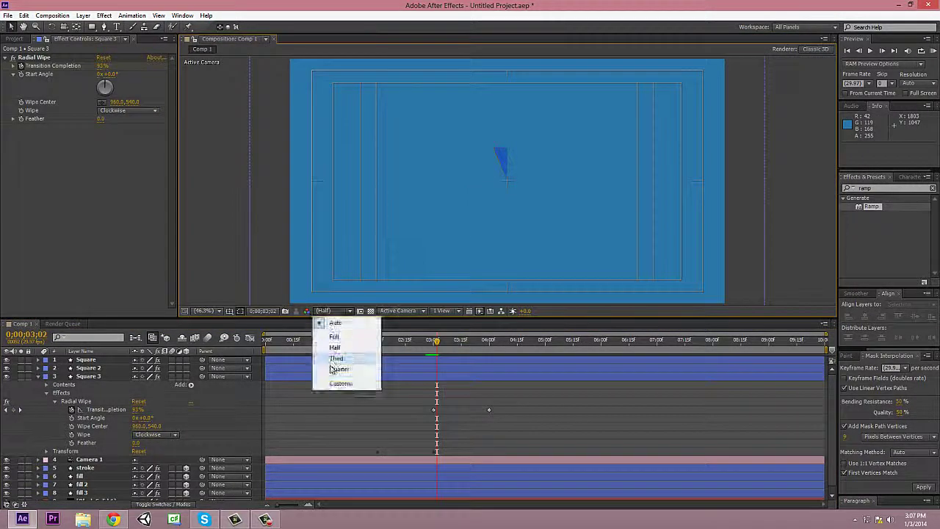
left_click(336, 368)
Apply Easy Ease to both of Square 3's Transition Completion keyframes
left_click_drag(426, 404, 495, 417)
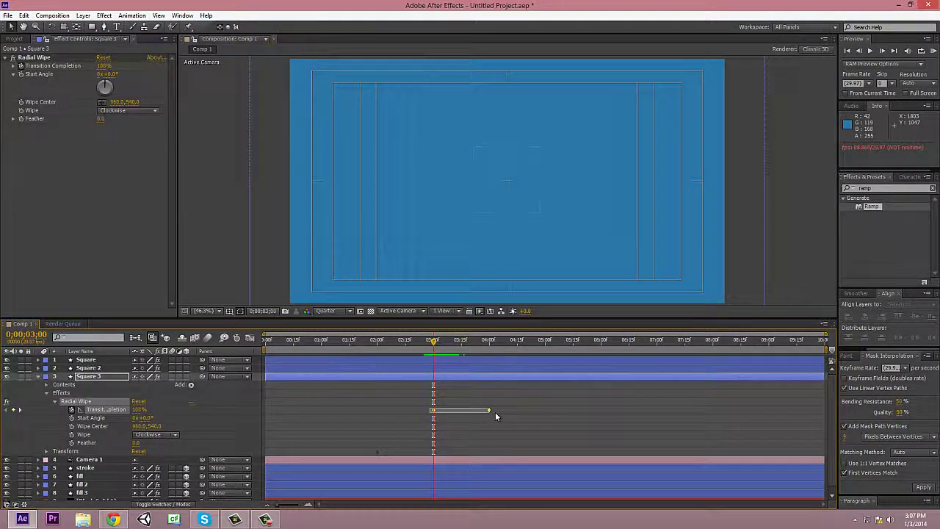
right_click(495, 417)
mouse_move(524, 399)
left_click(629, 420)
left_click(38, 376)
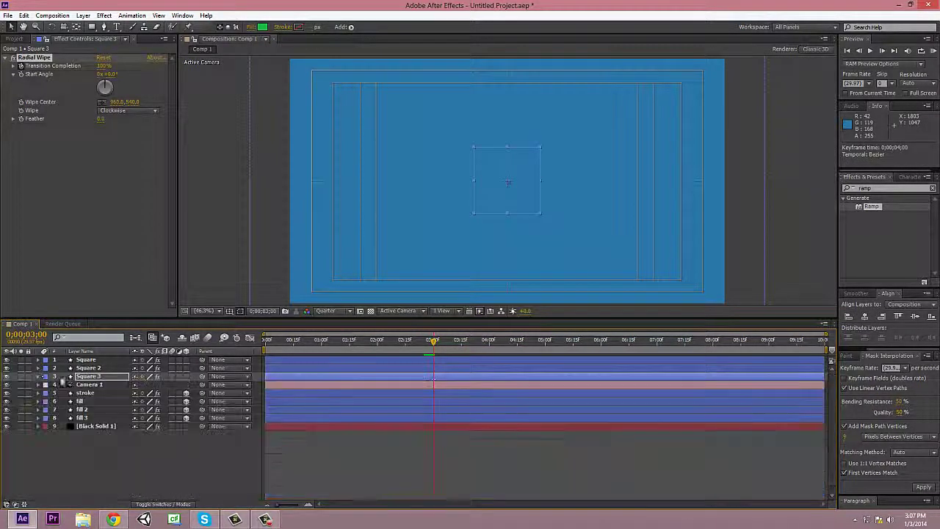
Apply Easy Ease to both of Square 2's Transition Completion keyframes
left_click(39, 367)
left_click_drag(423, 371, 493, 401)
right_click(492, 400)
left_click(629, 417)
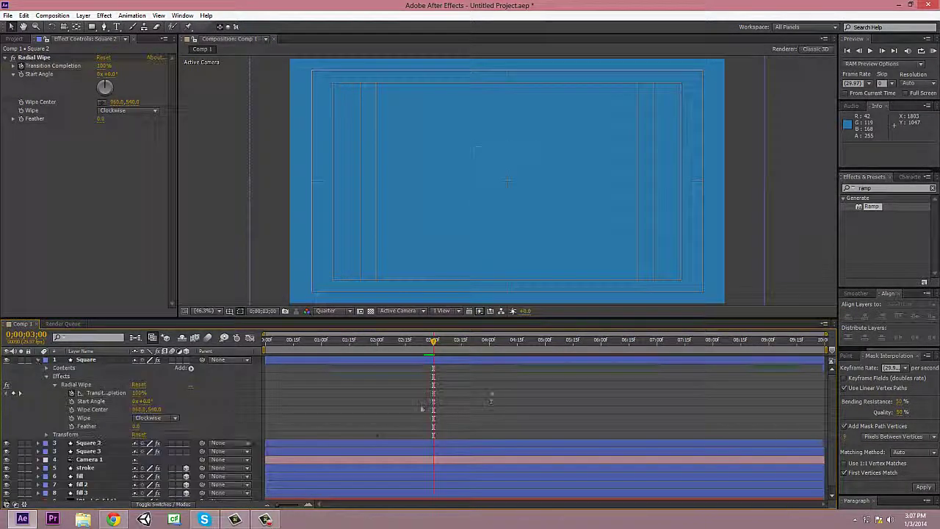
Apply Easy Ease to both Transition Completion keyframes of the Square layer and preview the composition from the start
left_click_drag(422, 406, 497, 394)
right_click(497, 395)
left_click(629, 408)
left_click(38, 360)
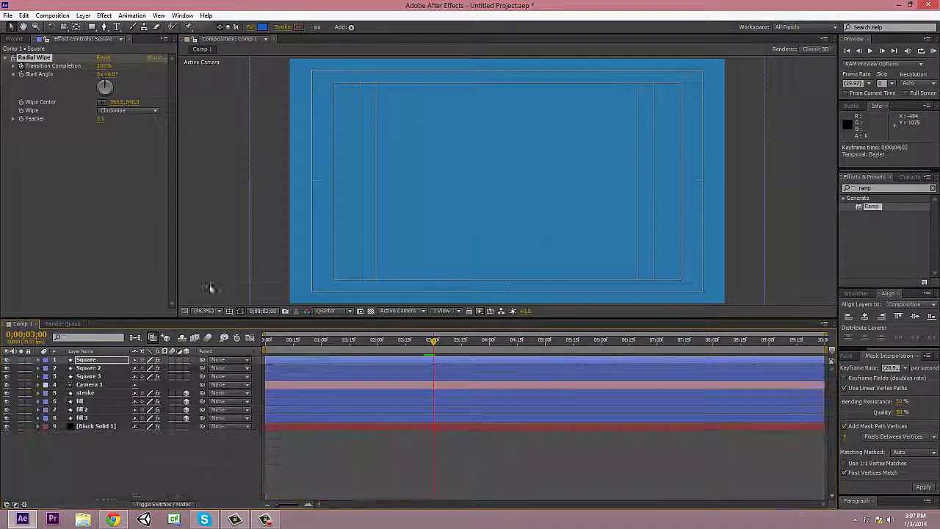
left_click(210, 288)
key("space")
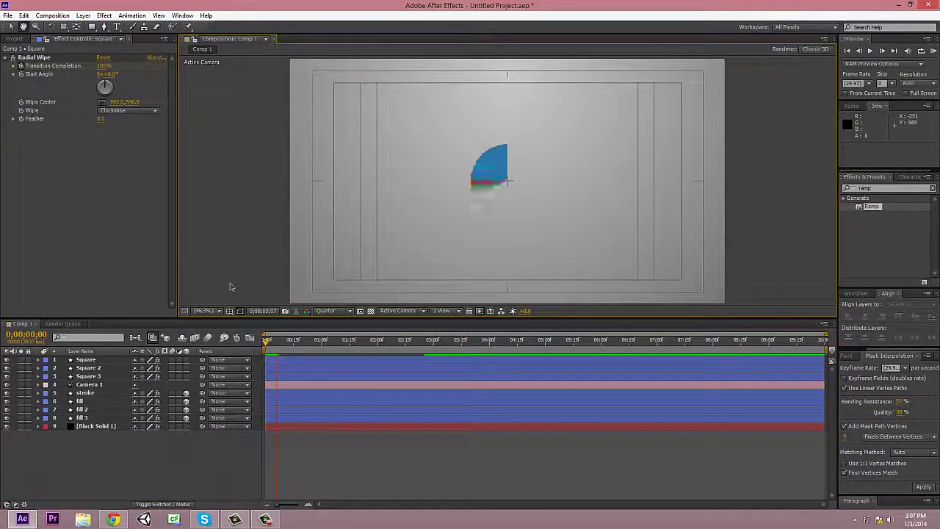
Duplicate the Square layer at 0;00;04;00, rename the copy "stroke" and give it no fill and a white 4 px stroke
left_click(488, 340)
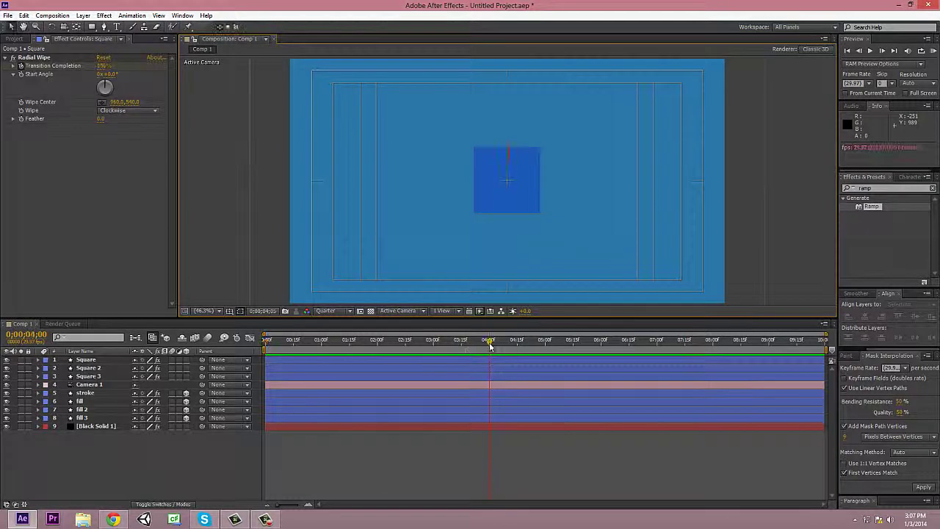
left_click_drag(488, 342, 519, 346)
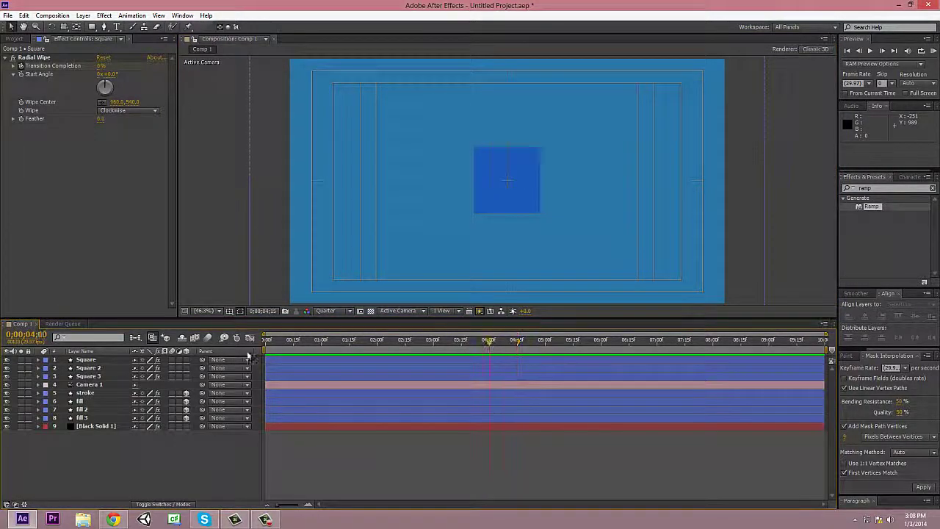
left_click(86, 359)
key("ctrl+d")
right_click(81, 359)
left_click(130, 497)
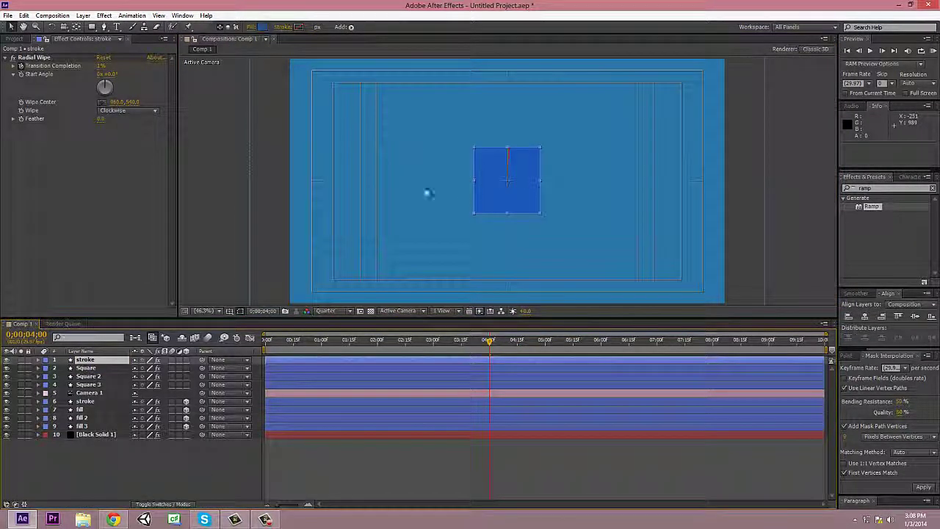
left_click(458, 289)
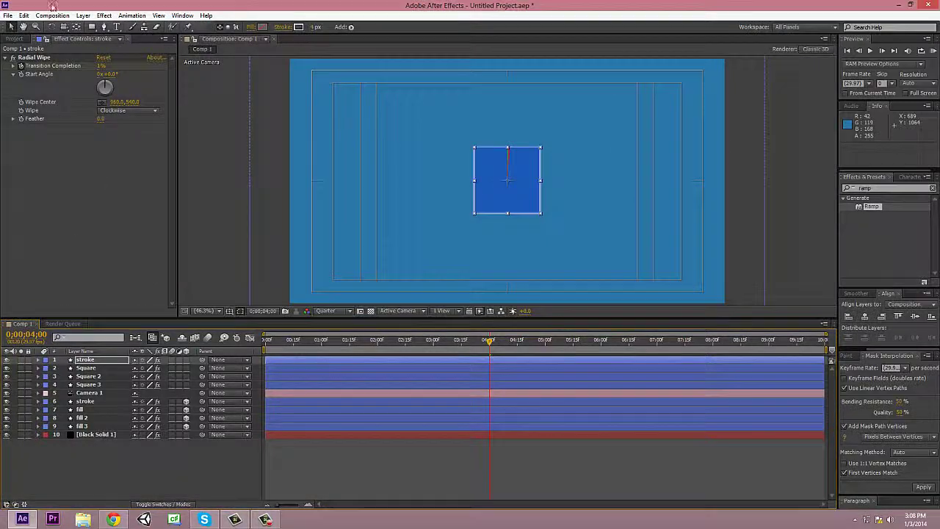
Set the new stroke layer's Radial Wipe to start angle -40° and wipe Both, and place its ending Transition Completion keyframe at 0;00;04;00
left_click_drag(106, 86, 101, 88)
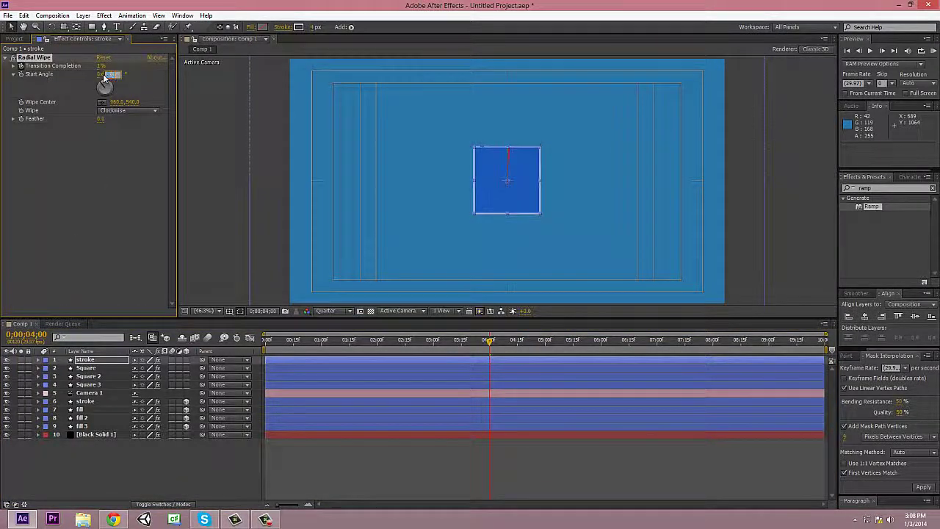
left_click_drag(486, 345, 413, 342)
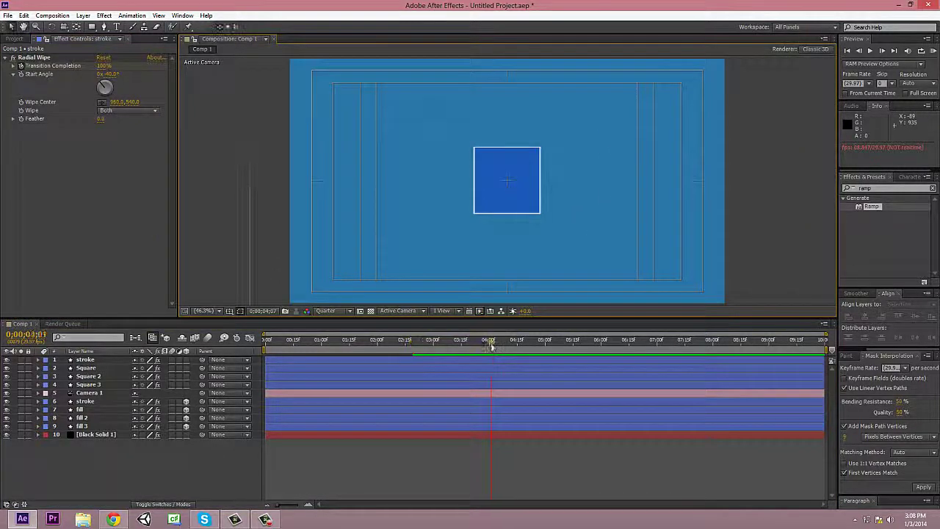
left_click_drag(491, 346, 488, 343)
left_click(38, 360)
left_click(46, 376)
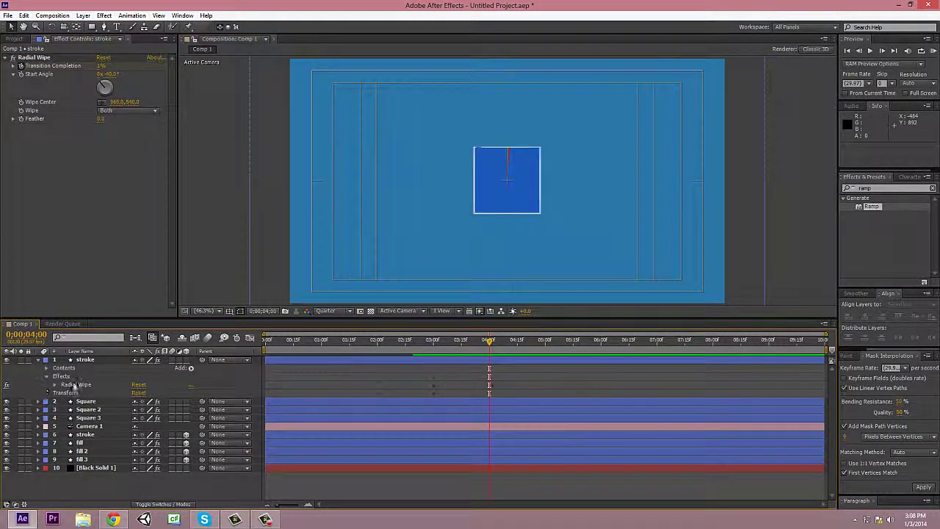
left_click(55, 384)
left_click(74, 384)
left_click(38, 359)
Try adding a second camera and making the new stroke and square layers 3D
right_click(103, 356)
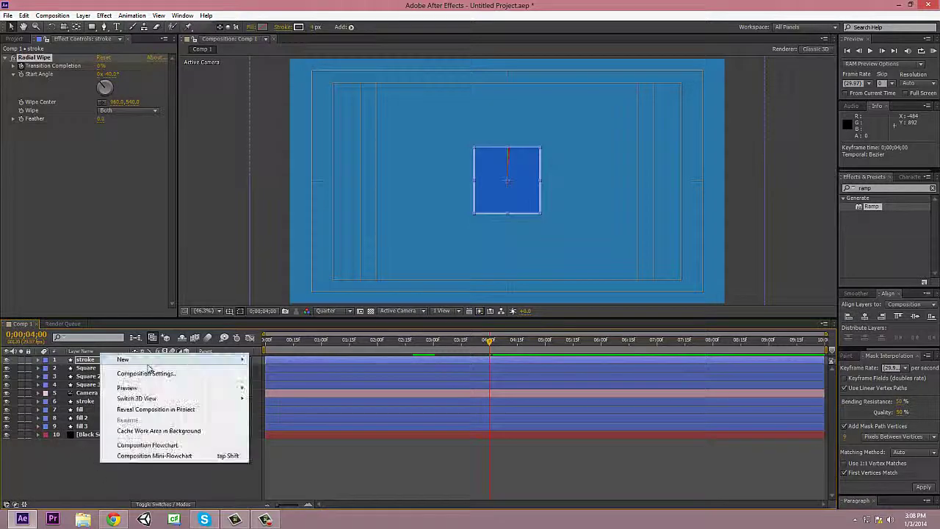
left_click(87, 392)
left_click(38, 392)
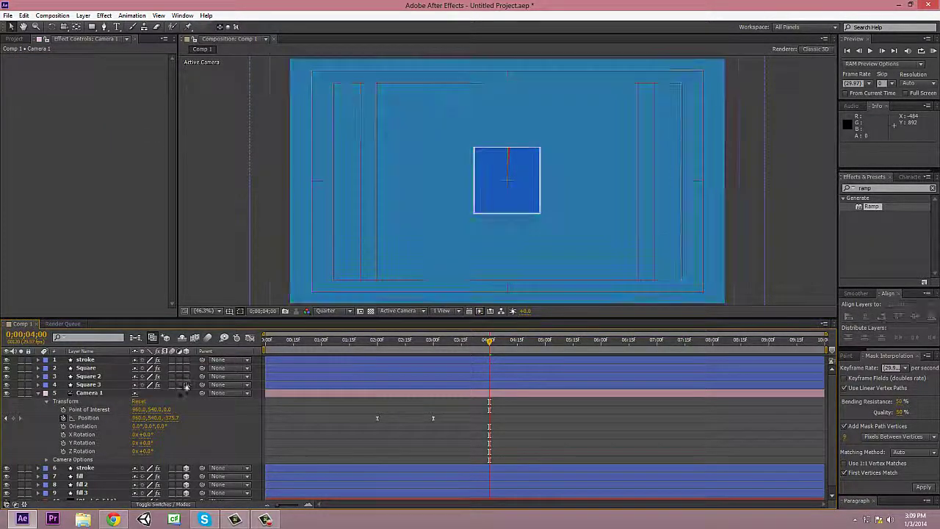
left_click(38, 392)
right_click(85, 351)
left_click(257, 398)
key("Return")
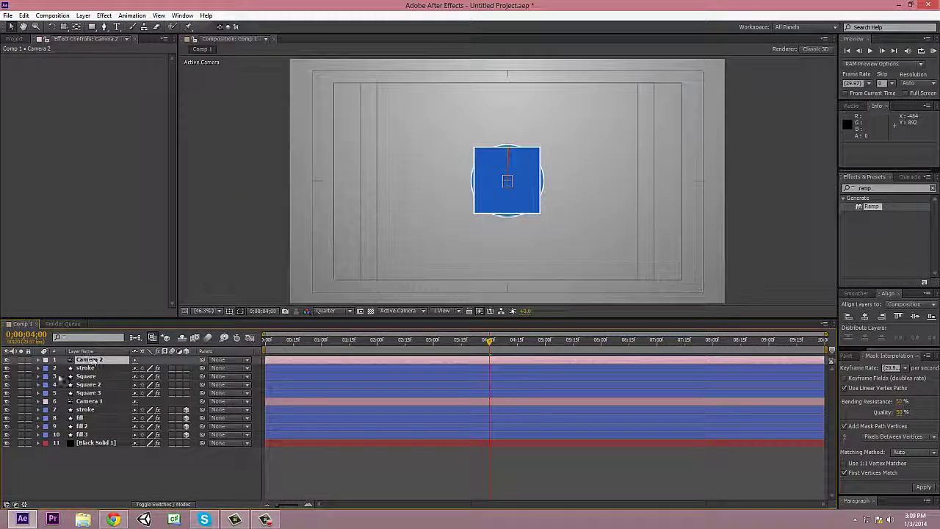
left_click_drag(186, 393, 186, 368)
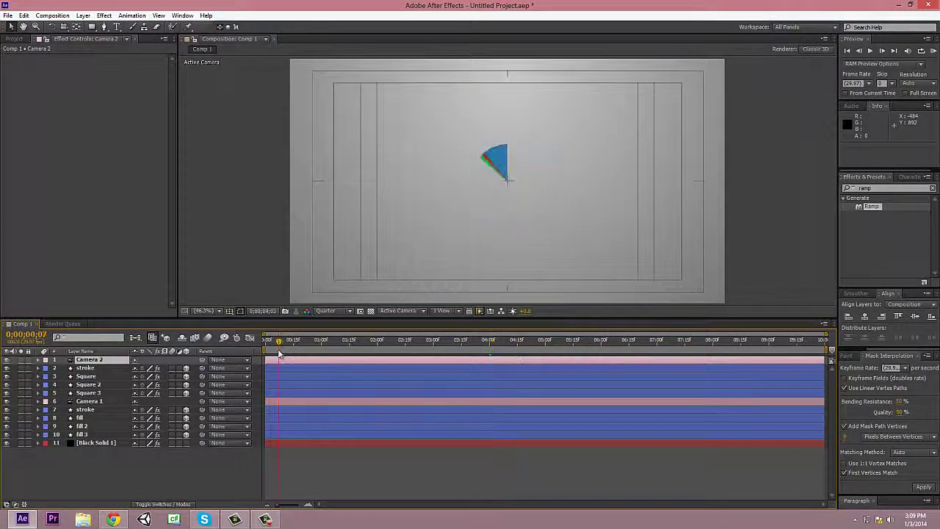
key("Delete")
left_click(86, 393)
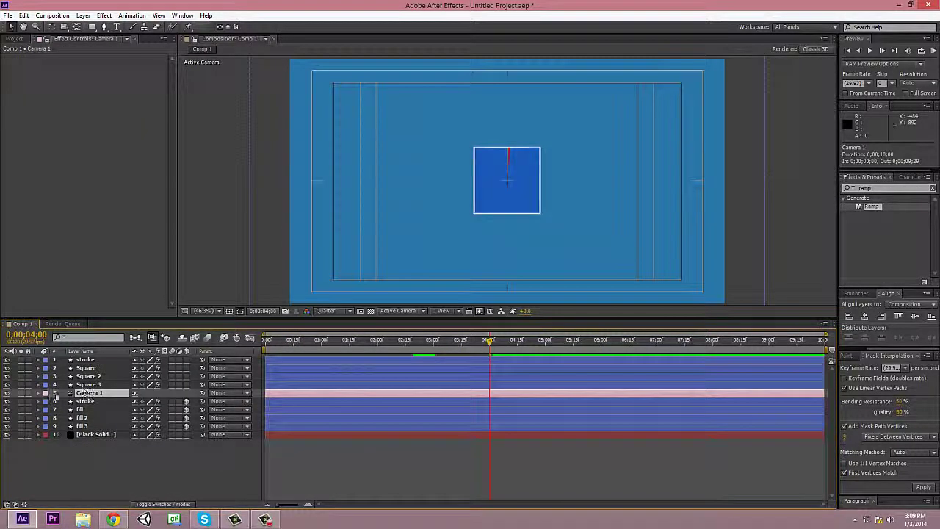
Apply Linear Wipe to Square 3, keyframing Transition Completion at 100% at 0;00;04;15 and 0% at 0;00;05;15
left_click(294, 384)
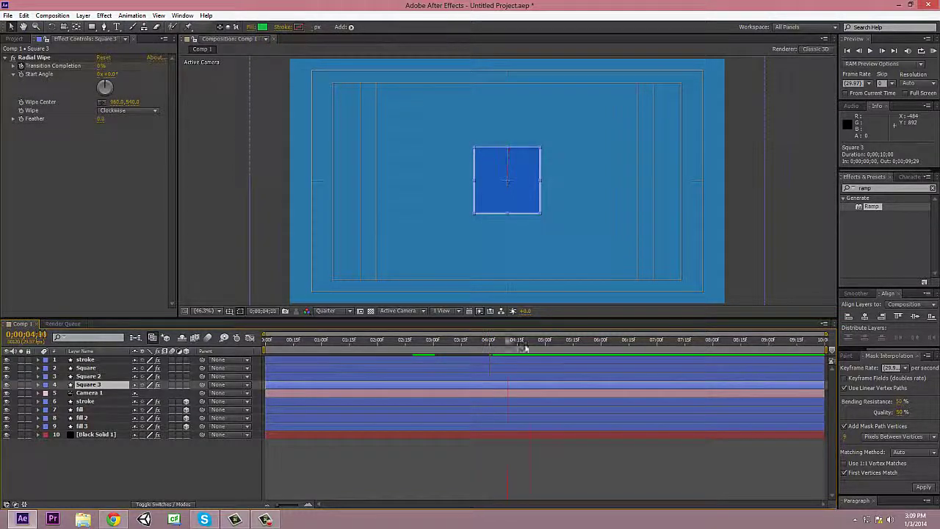
left_click(309, 376)
left_click(308, 384)
left_click(104, 16)
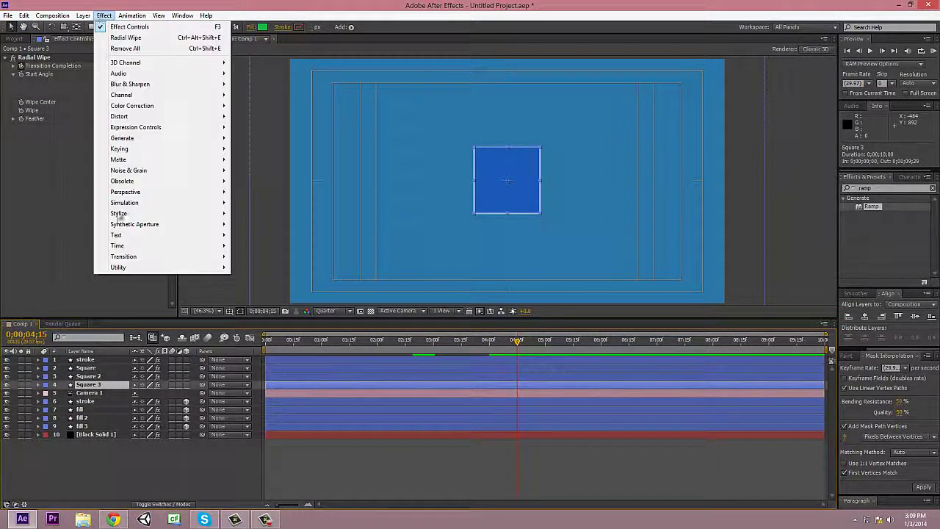
mouse_move(124, 256)
left_click(261, 407)
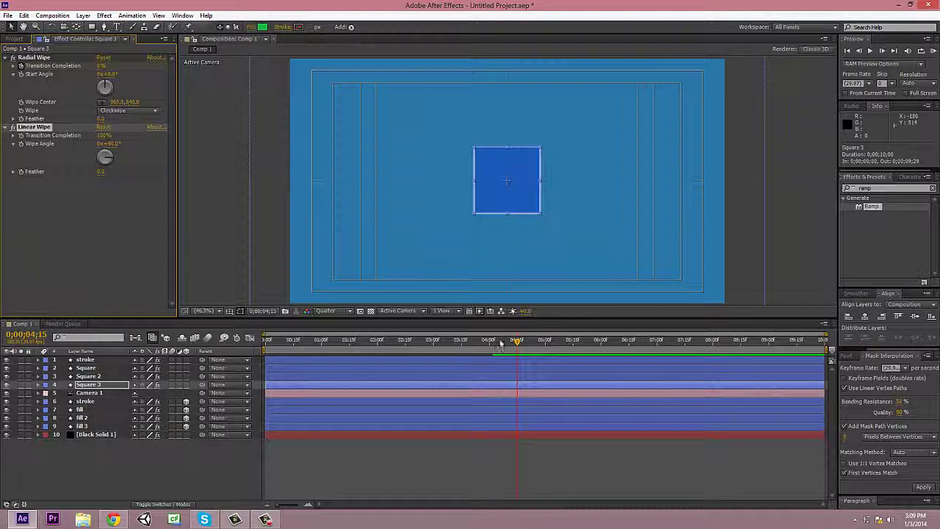
left_click(574, 341)
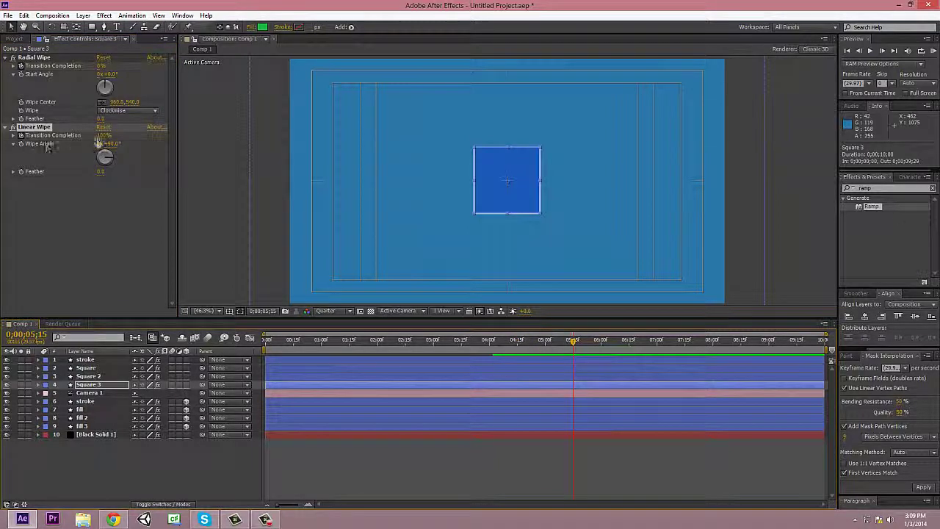
Apply Easy Ease to both of Square 3's Linear Wipe Transition Completion keyframes
left_click(38, 384)
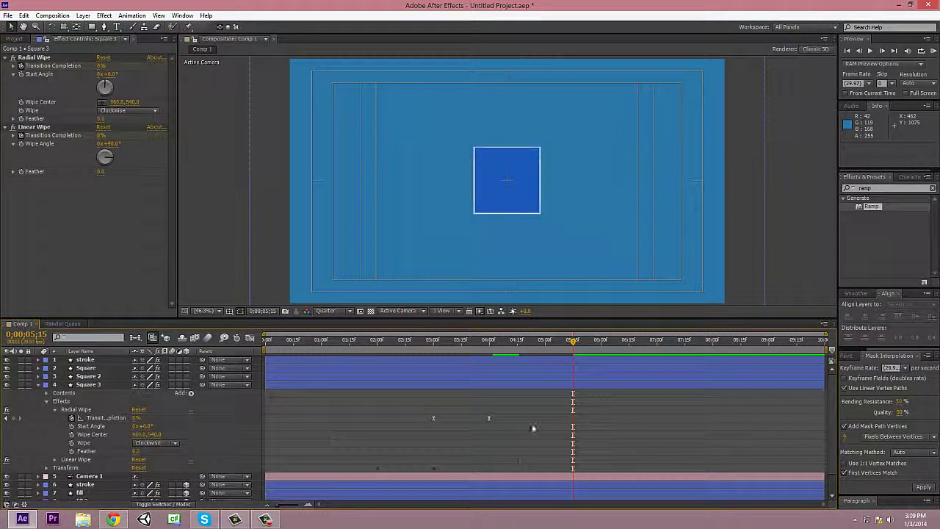
left_click(54, 409)
left_click(54, 417)
left_click(102, 426)
right_click(572, 426)
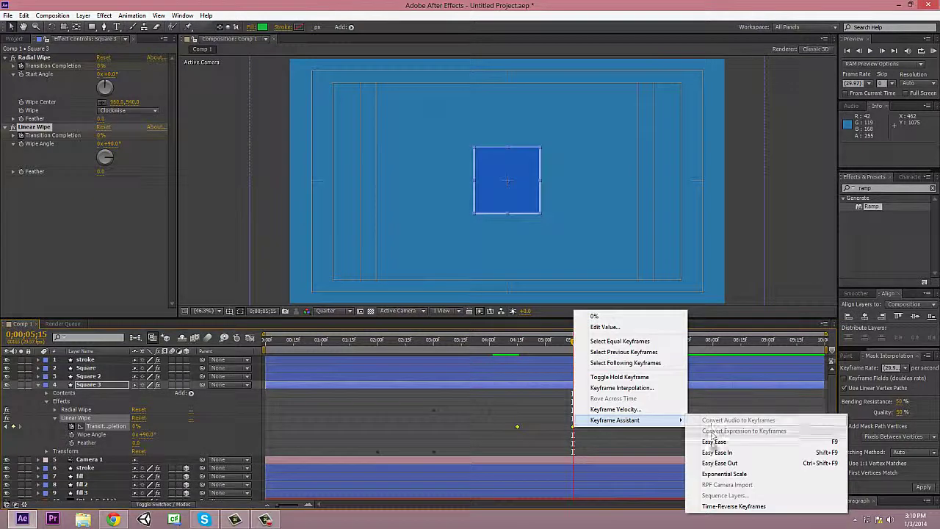
Copy Square 3's animated Linear Wipe onto Square 2, Square and the top stroke layer, starting at 0;00;04;15
left_click(518, 343)
left_click(39, 384)
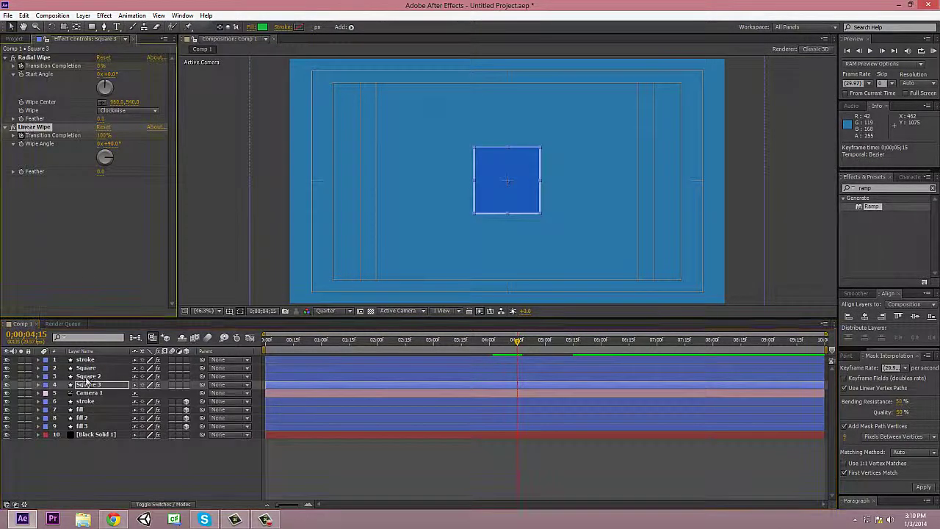
key("ctrl+Up")
key("ctrl+Up")
key("ctrl+Up")
Preview the wipes from around 0;00;03;00 and reveal Square 3's Linear Wipe keyframes
left_click_drag(518, 343, 497, 344)
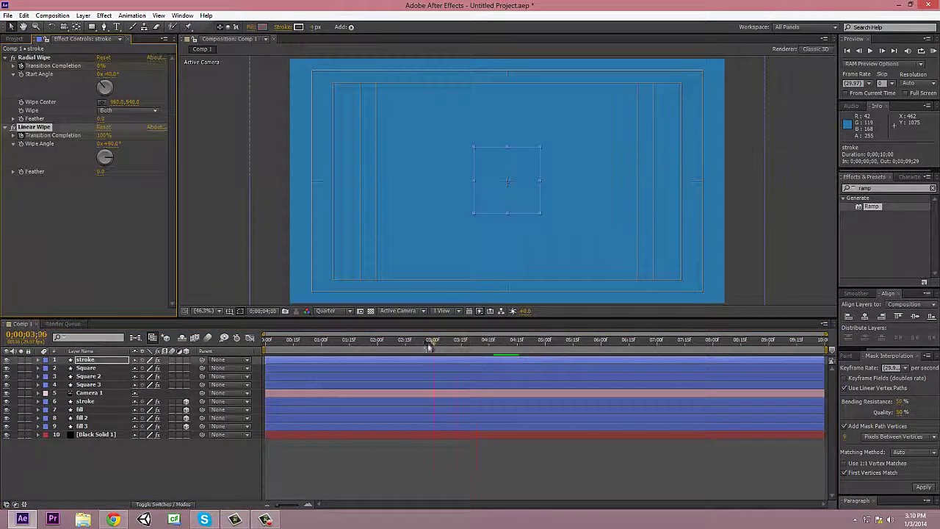
left_click_drag(429, 347, 433, 346)
left_click(259, 276)
left_click(39, 384)
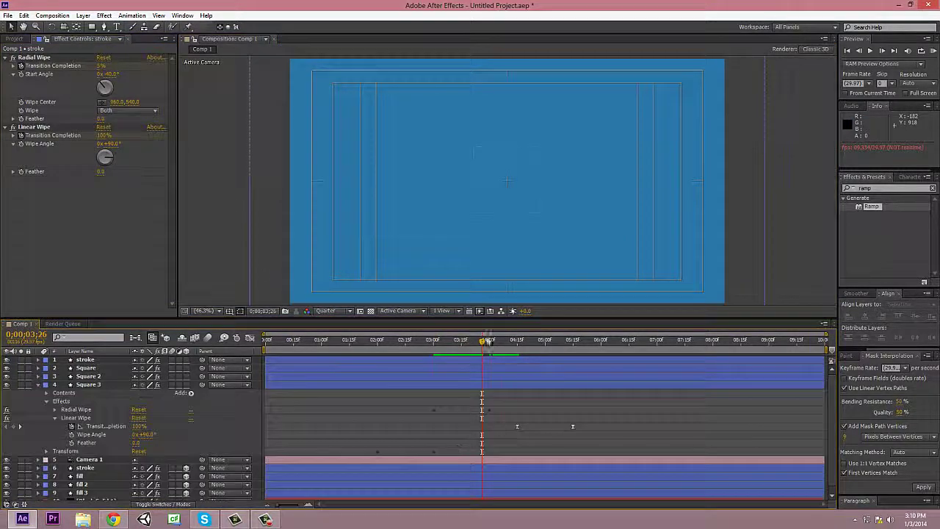
key("k")
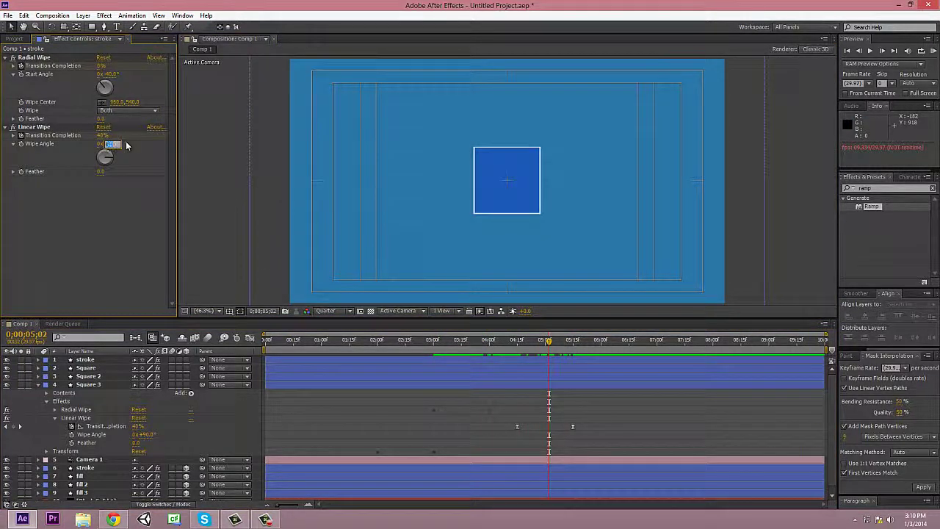
Set the Linear Wipe angle to 40° on the top stroke, Square, Square 2 and Square 3 layers and preview from 0;00;03;02
left_click(108, 148)
left_click_drag(545, 349, 544, 342)
left_click(523, 180)
left_click(110, 144)
type("45")
key("Return")
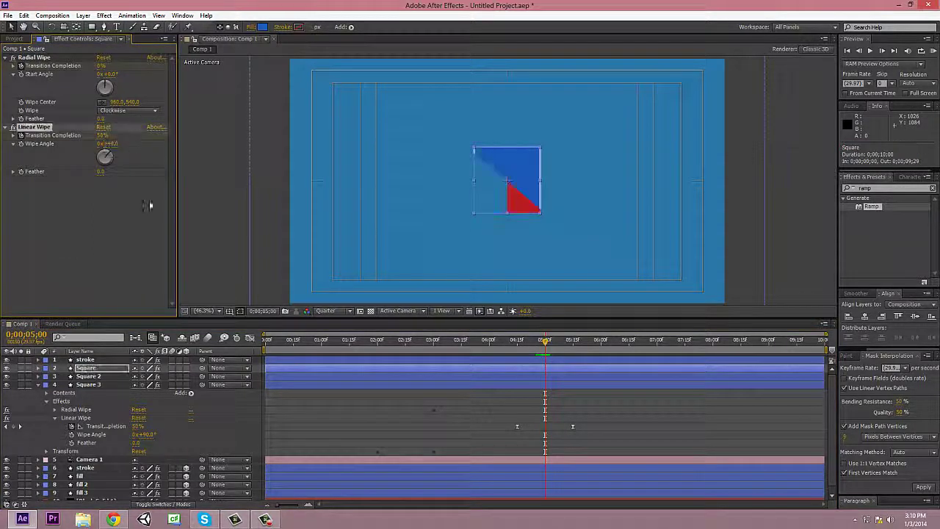
key("ctrl+Down")
key("ctrl+Down")
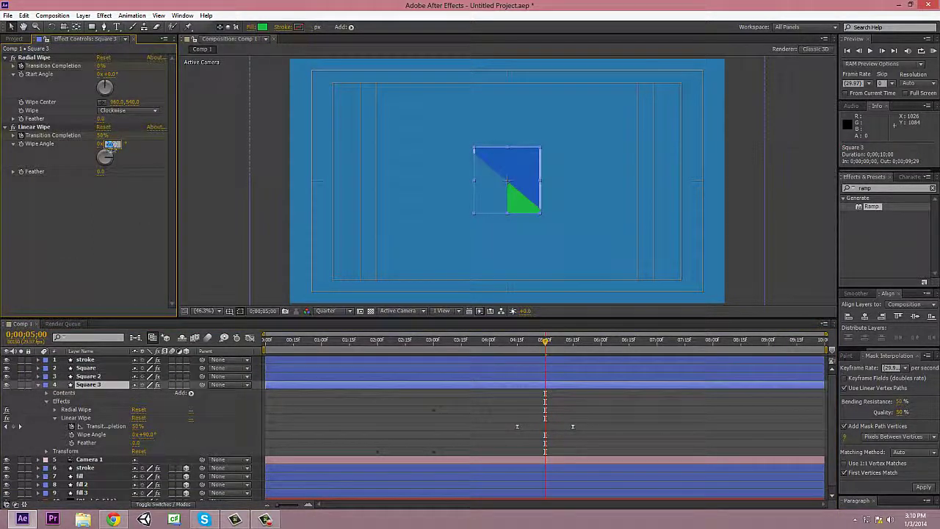
left_click_drag(545, 340, 436, 340)
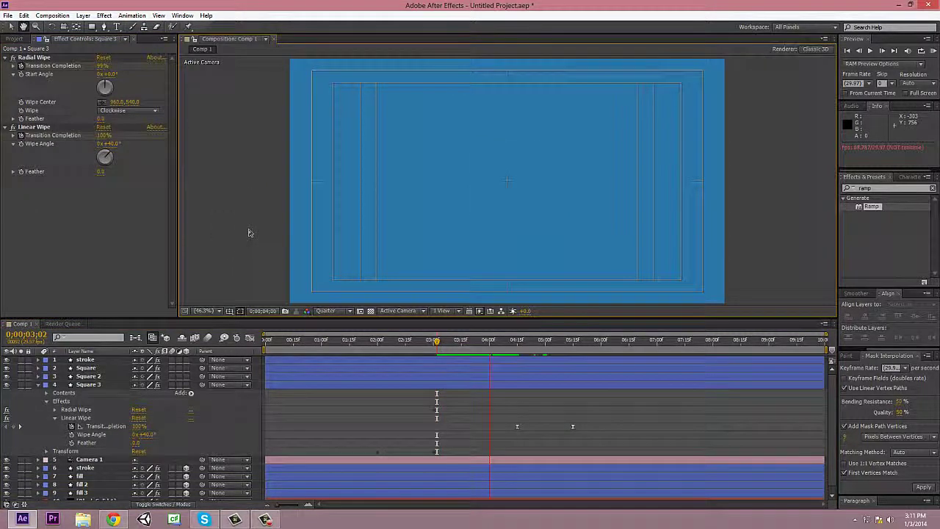
Reverse Square 3's Linear Wipe by setting Transition Completion to 0% at 0;00;04;15 and 100% at 0;00;05;15
key("k")
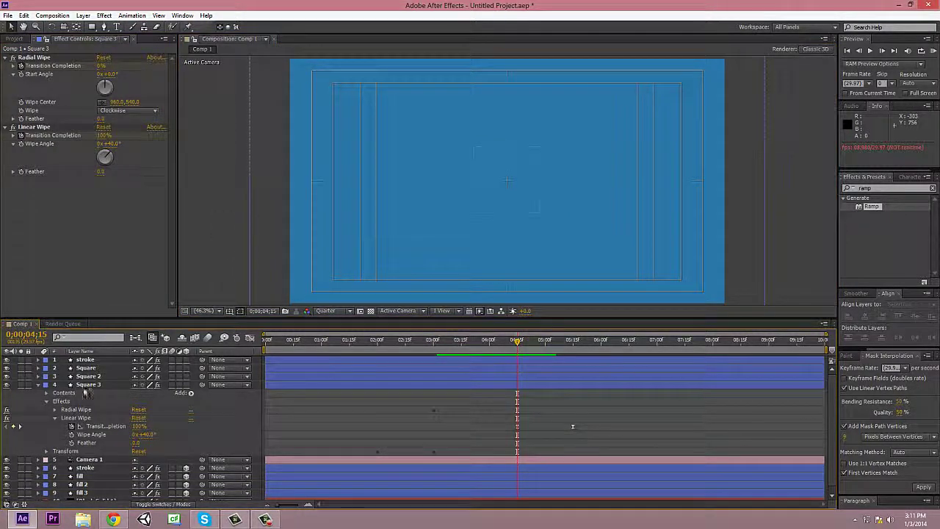
key("ctrl+grave")
key("k")
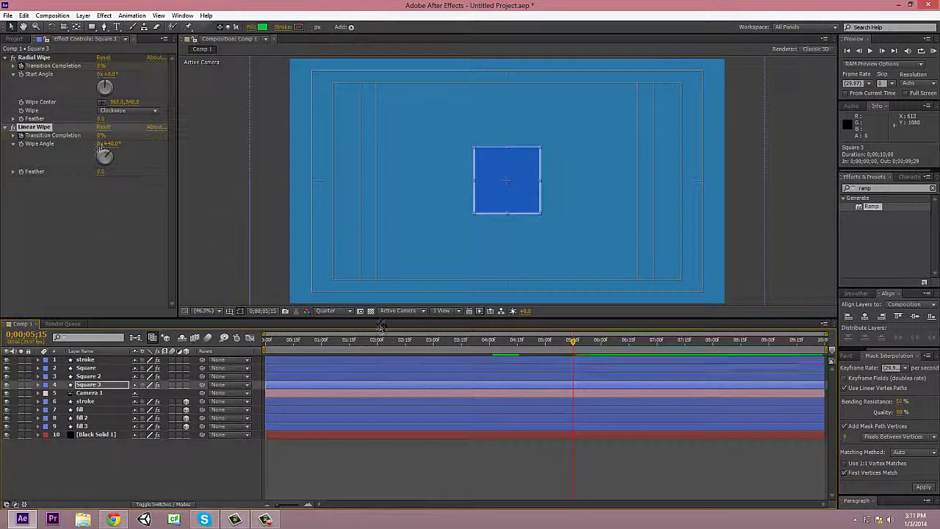
left_click(104, 135)
Set Linear Wipe Transition Completion on Square 2 and Square to 0% at 0;00;04;15 and 100% at 0;00;05;15
left_click(87, 376)
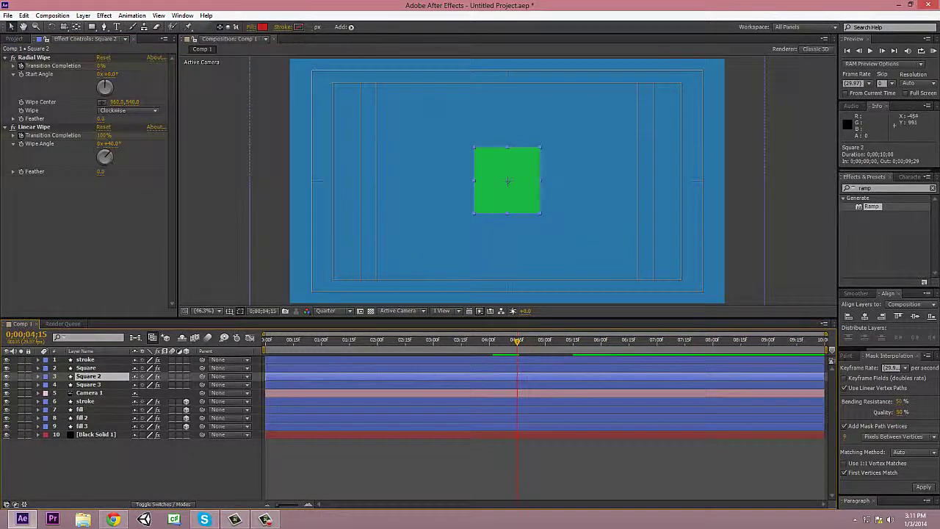
key("k")
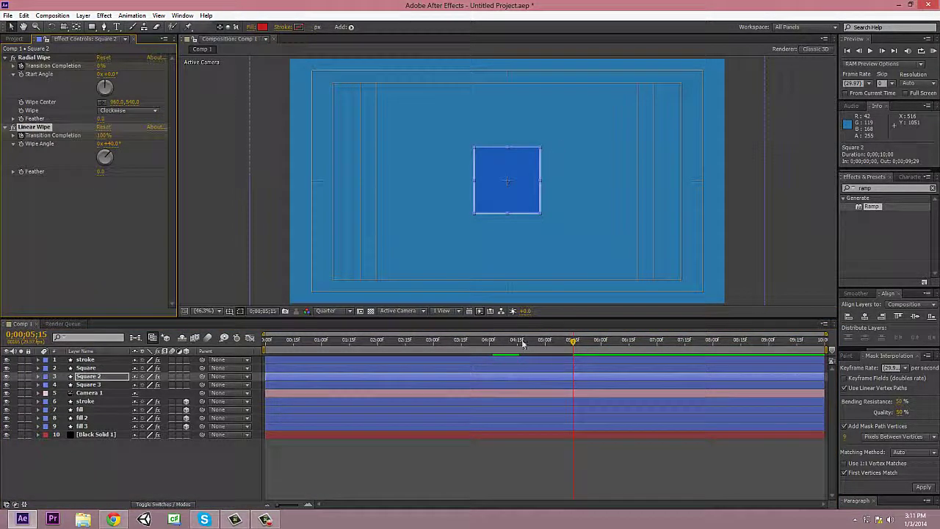
left_click(440, 367)
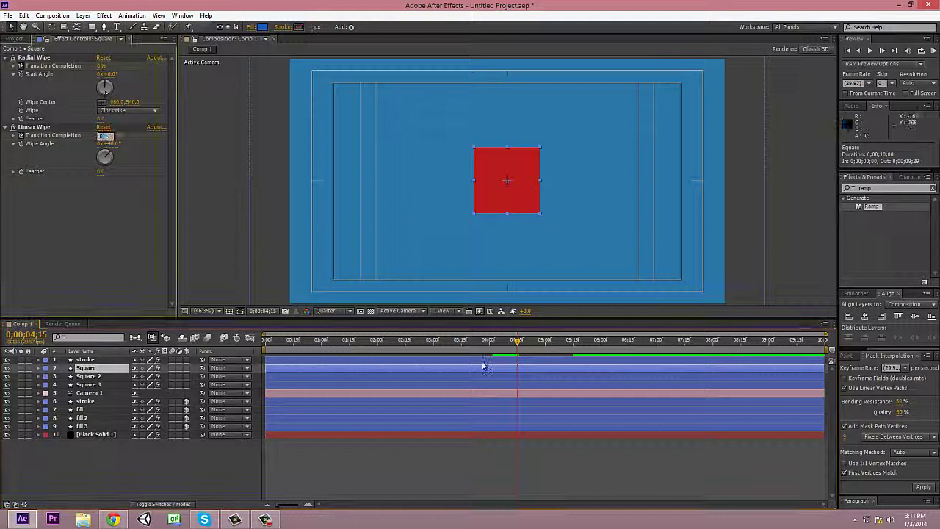
key("k")
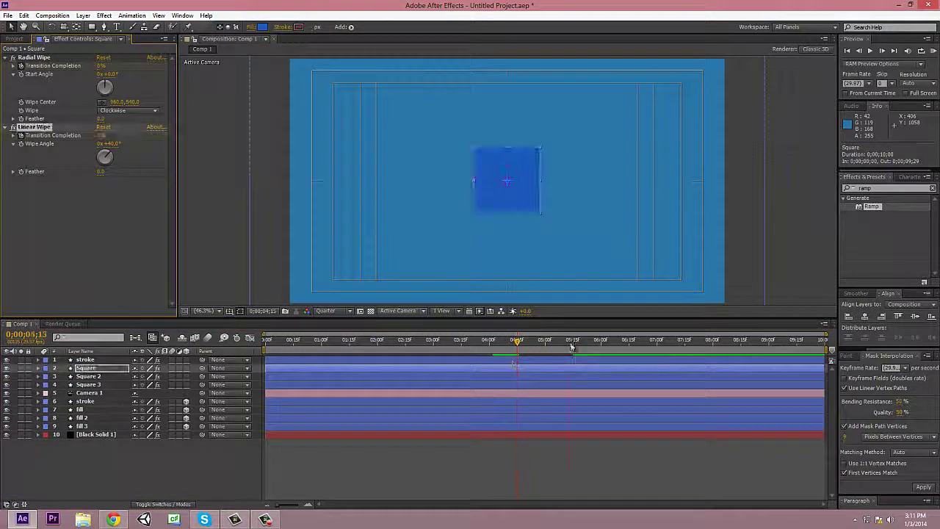
Set the top stroke layer's Linear Wipe completion to 0% at 0;00;04;15 and 100% at 0;00;05;15, and preview from the start
key("ctrl+Up")
key("j")
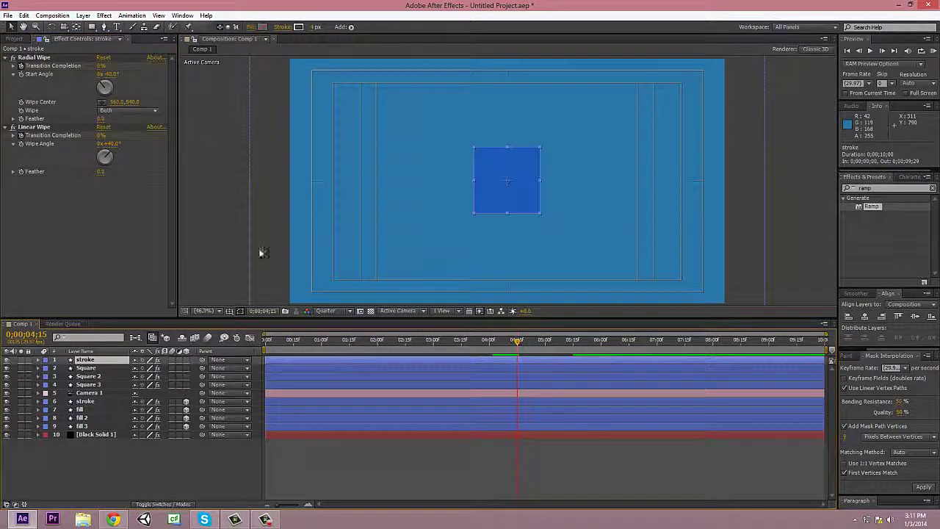
key("k")
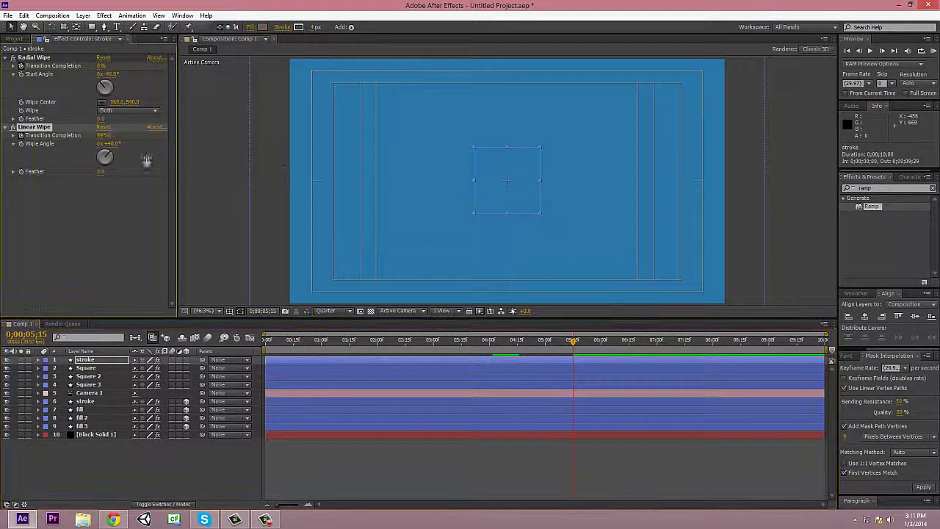
key("KP_0")
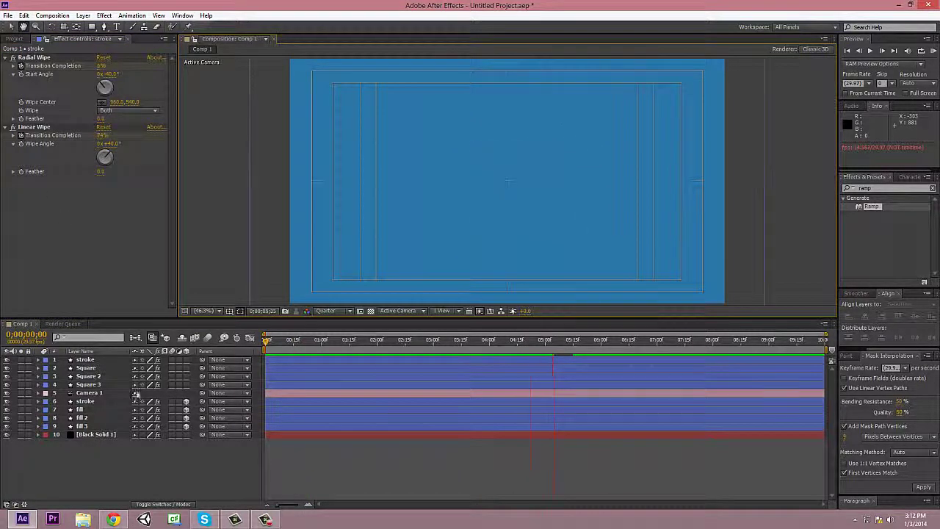
Shift the Linear Wipe keyframes of Square 3 and Square 2 earlier, to 0;00;04;00 and 0;00;05;00
left_click(38, 384)
left_click(493, 341)
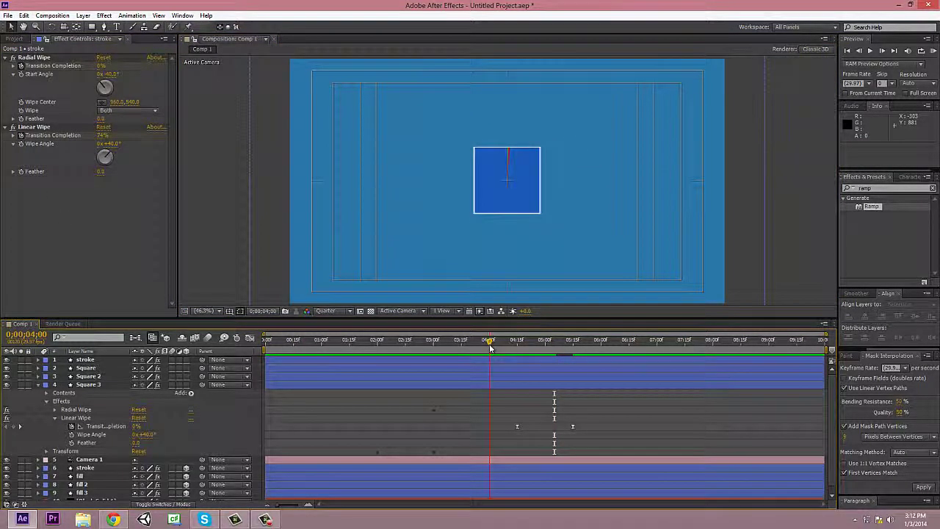
left_click_drag(516, 429, 558, 429)
left_click(39, 384)
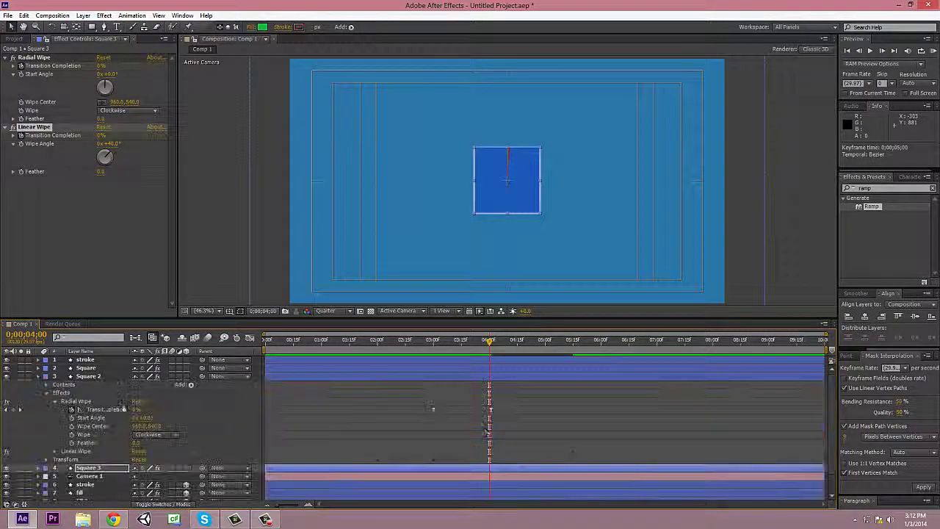
left_click(38, 376)
left_click(572, 418)
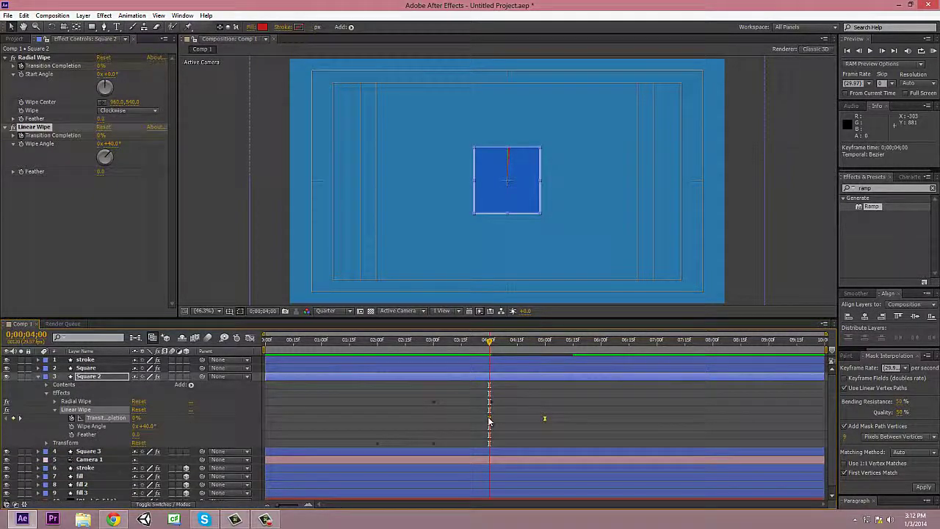
Shift the Linear Wipe keyframes of Square and the top stroke layer to 0;00;04;00 and 0;00;05;00, then preview up to 0;00;05;00
left_click(39, 376)
left_click(38, 367)
left_click(51, 393)
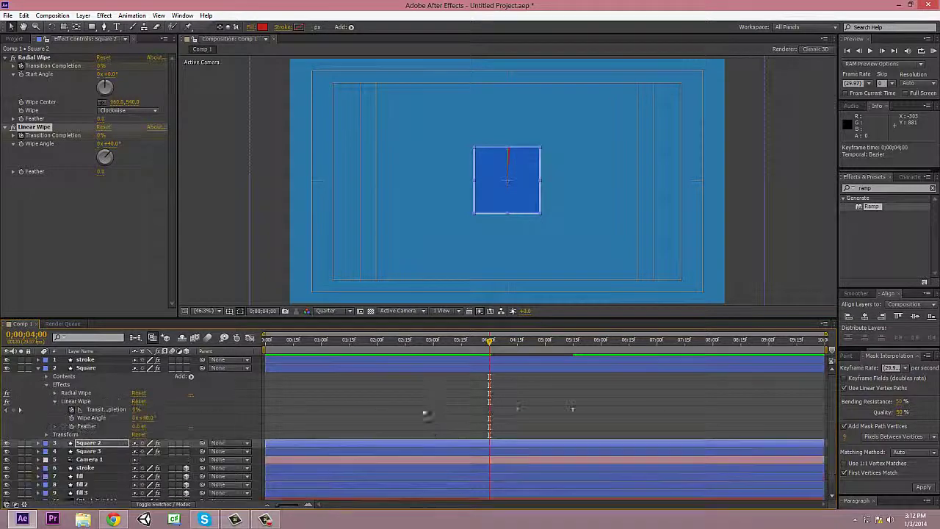
left_click(39, 367)
left_click(38, 360)
left_click(55, 384)
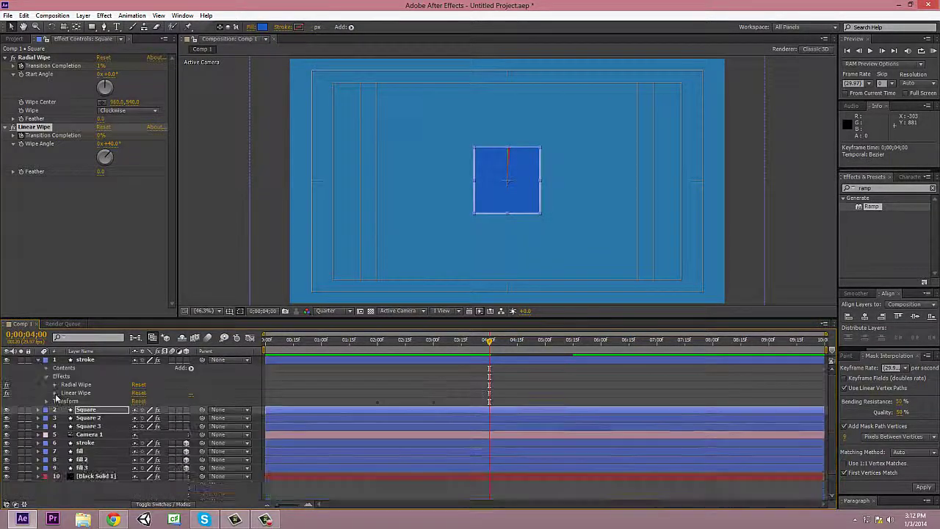
left_click(55, 392)
left_click(490, 402)
key("ctrl+shift+a")
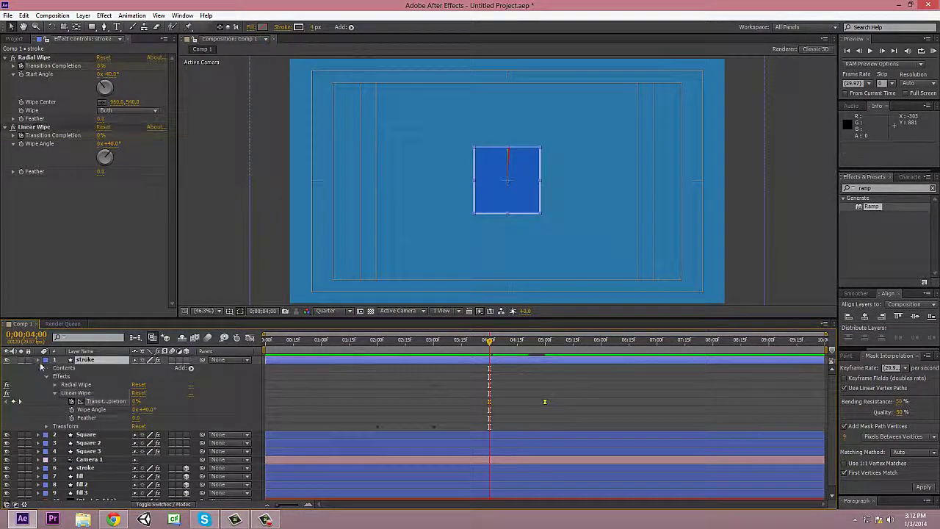
key("u")
key("j")
mouse_move(541, 340)
left_mouse_down()
mouse_move(451, 346)
mouse_move(550, 350)
left_mouse_up()
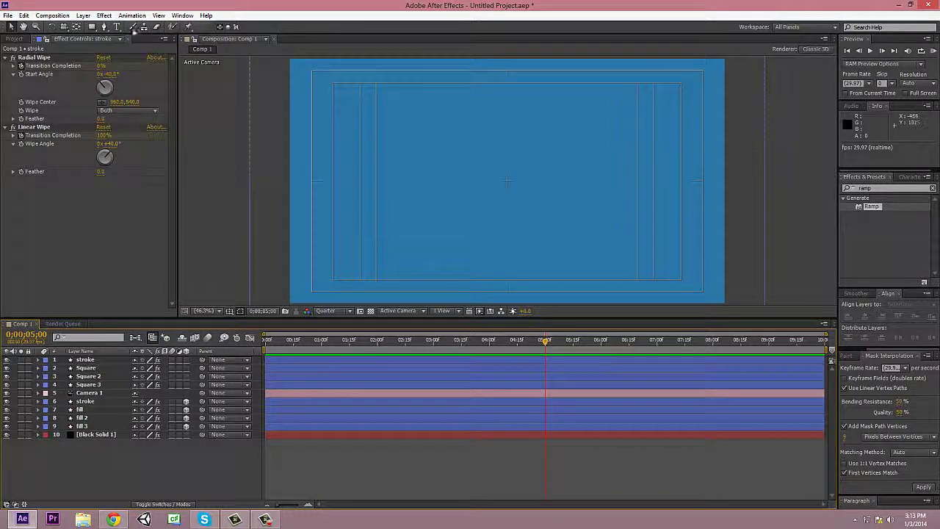
Add a white text layer reading YOURNAME to the composition
left_click(116, 26)
left_click_drag(371, 139, 653, 193)
type("YOURNAME")
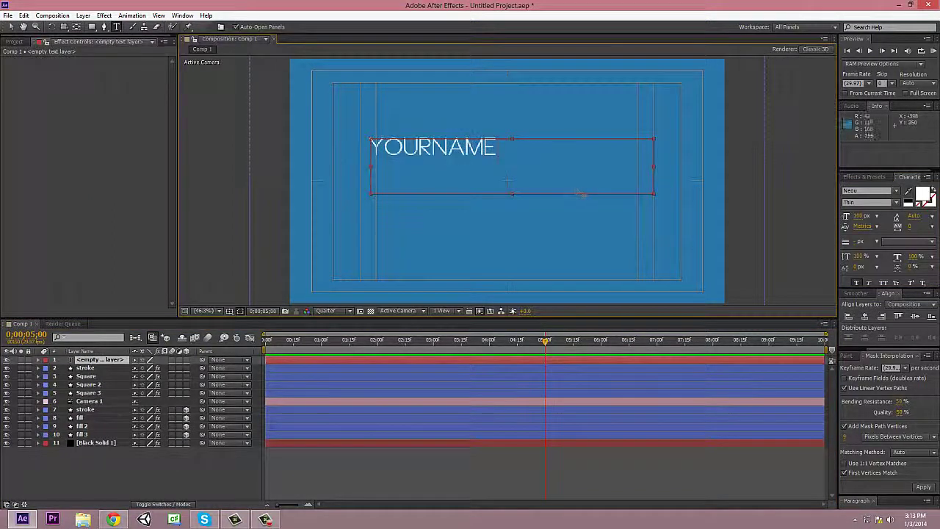
key("Escape")
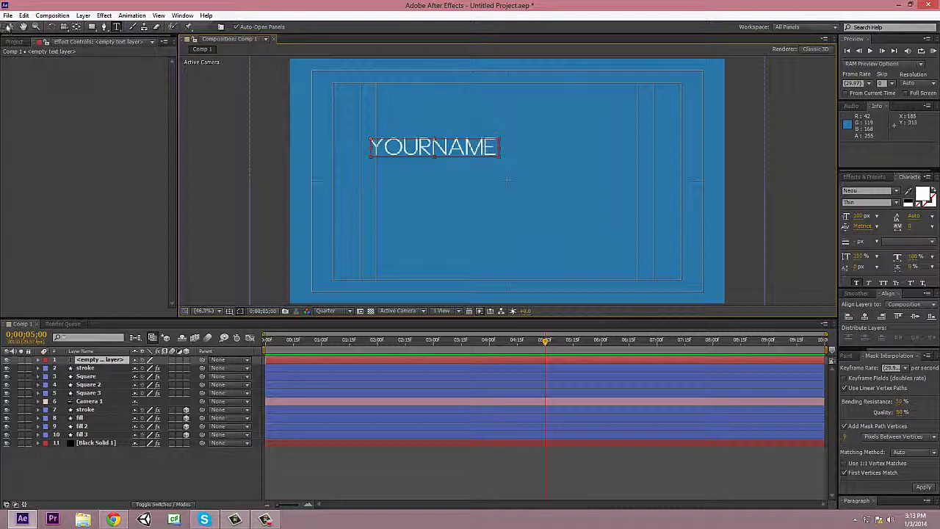
Move the text to the centre of the frame and change its wording to YOURLOGO
key("ctrl+Home")
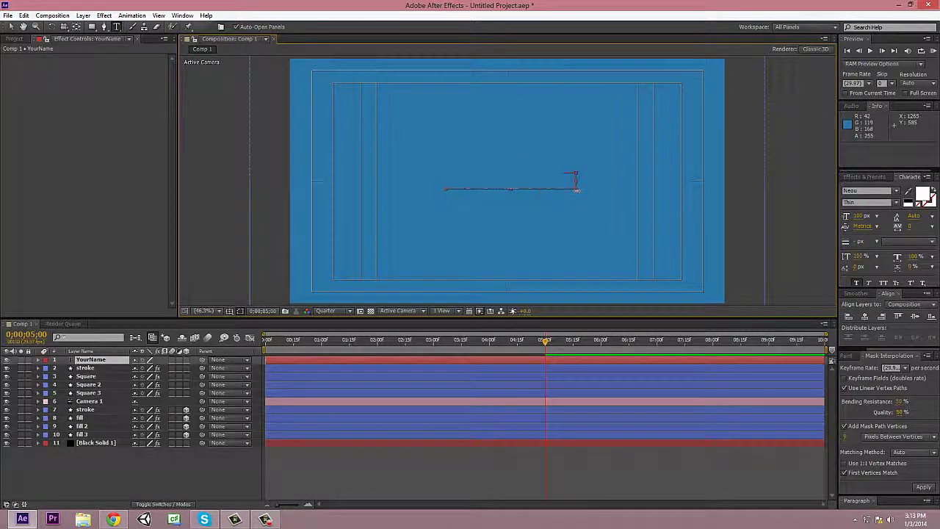
key("v")
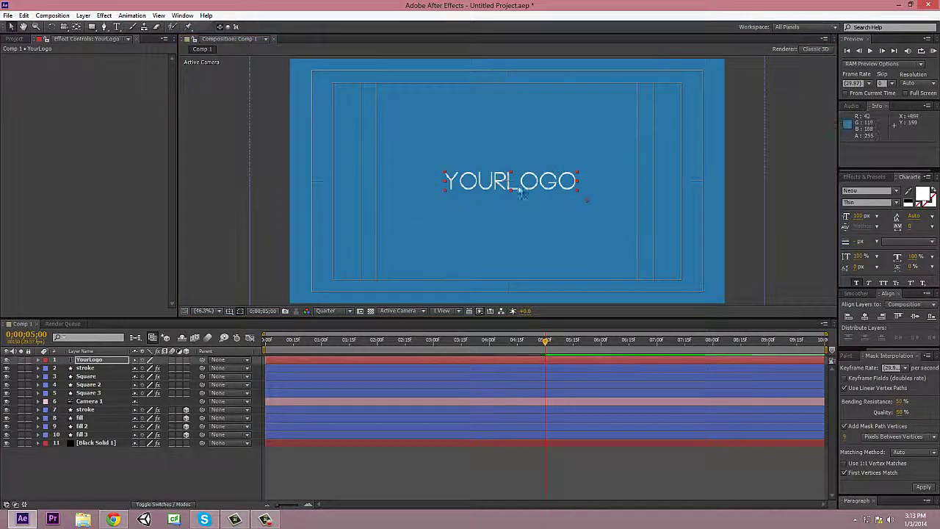
key("F2")
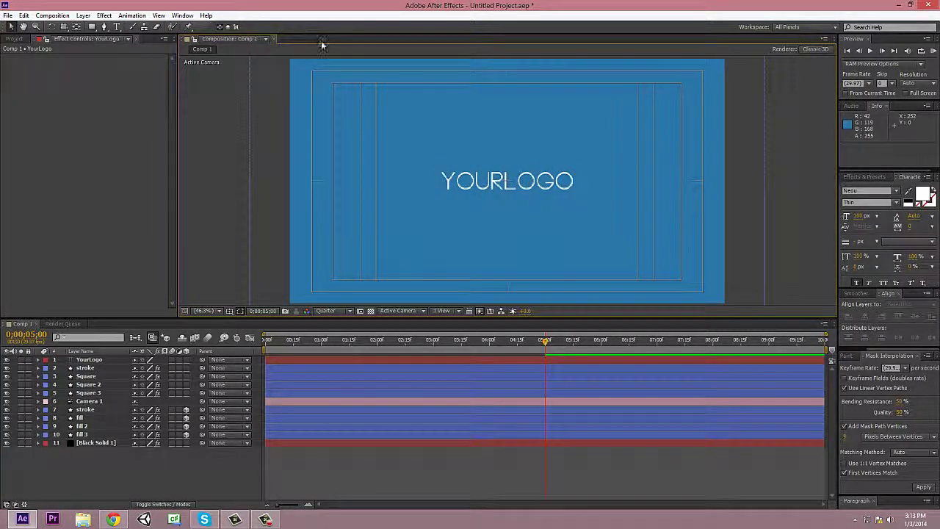
Change the text's wording to YOURNAME and recentre it in the frame
left_click(88, 359)
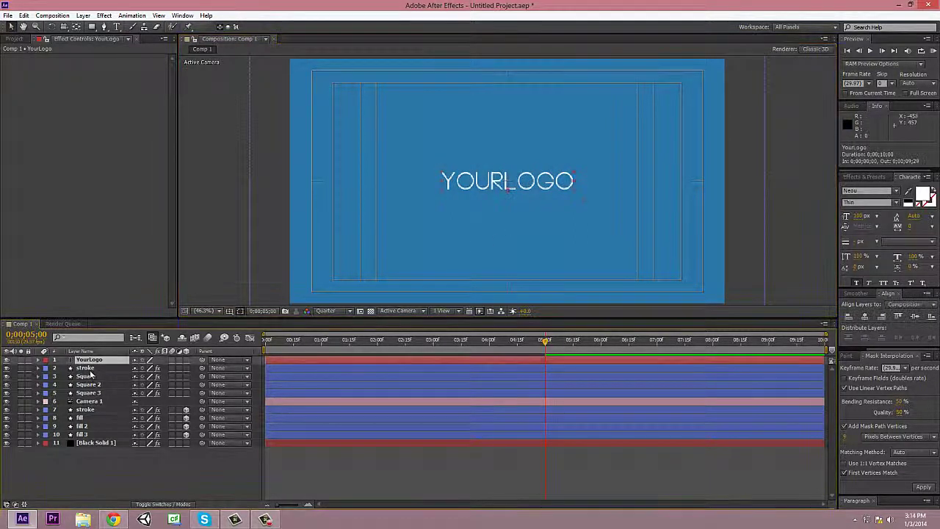
double_click(508, 181)
type("YUOR")
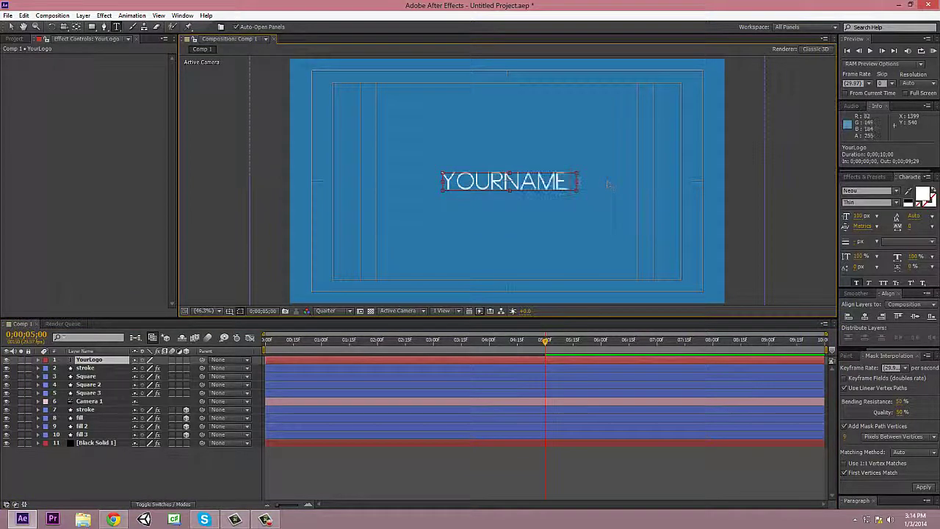
left_click(11, 27)
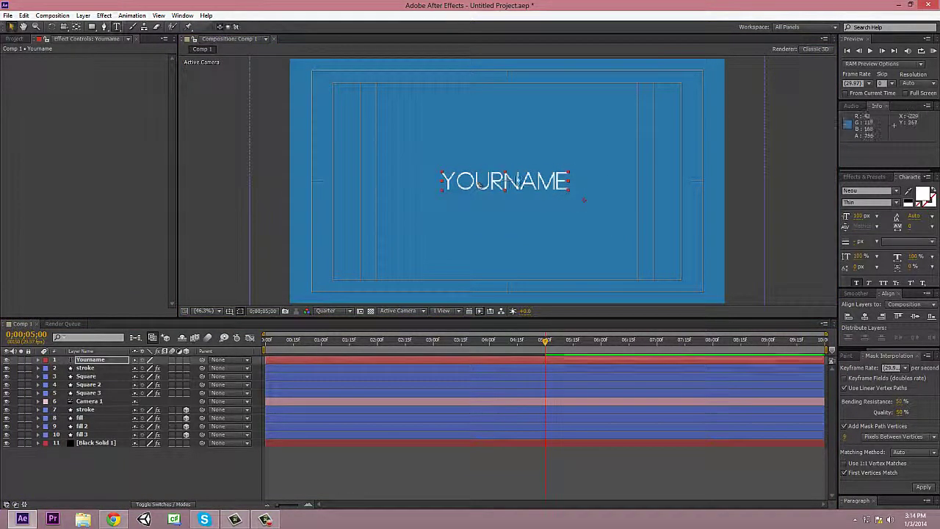
key("Return")
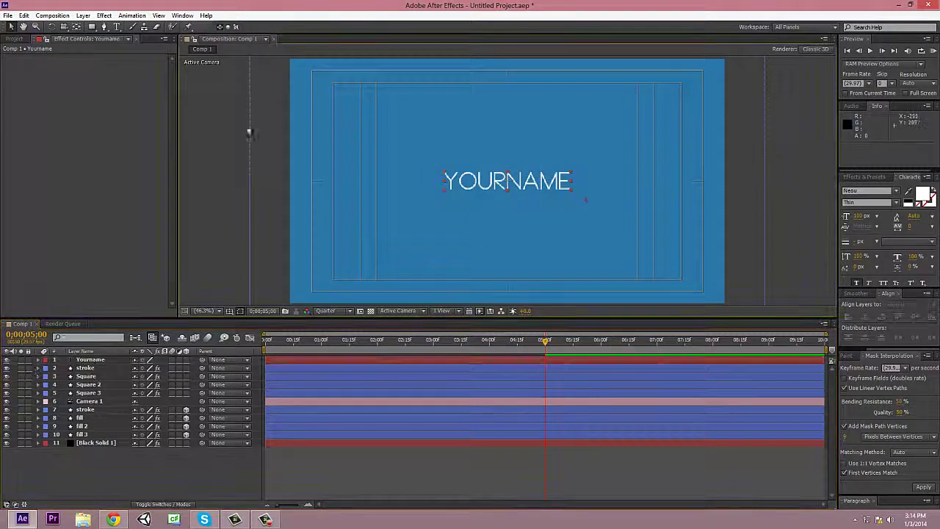
Draw a thin white horizontal bar just under the YOURNAME text on a new shape layer and place that layer behind the text layer
right_click(95, 459)
left_click(315, 421)
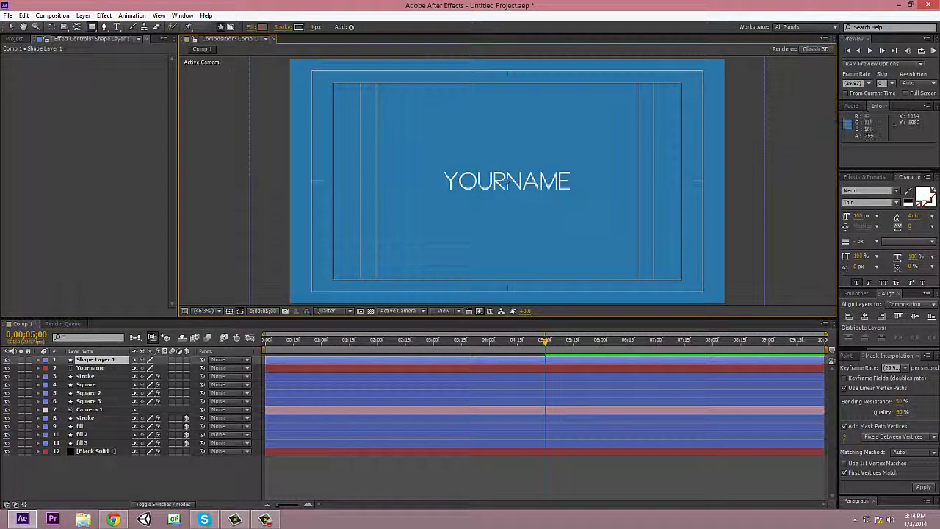
left_click_drag(610, 196, 637, 194)
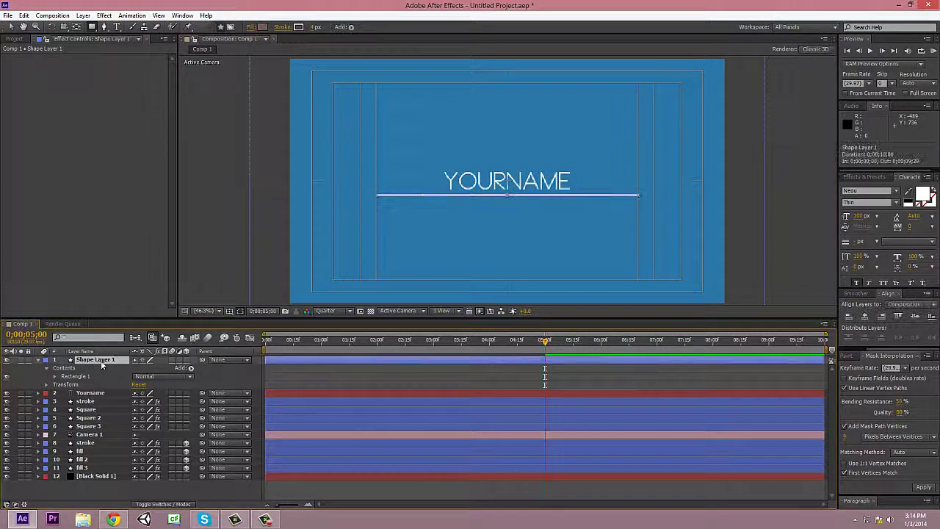
scroll(507, 195, "up", 8)
scroll(466, 238, "down", 10)
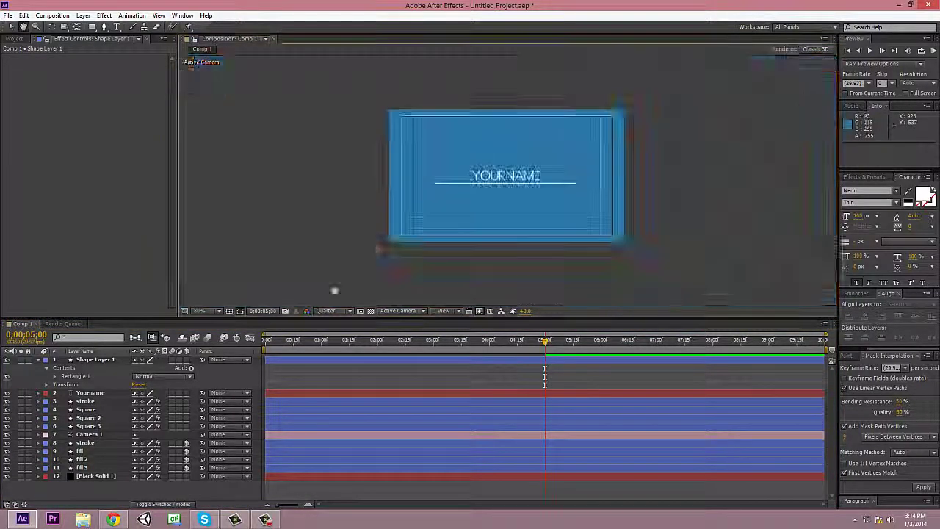
scroll(457, 261, "up", 3)
left_click(37, 359)
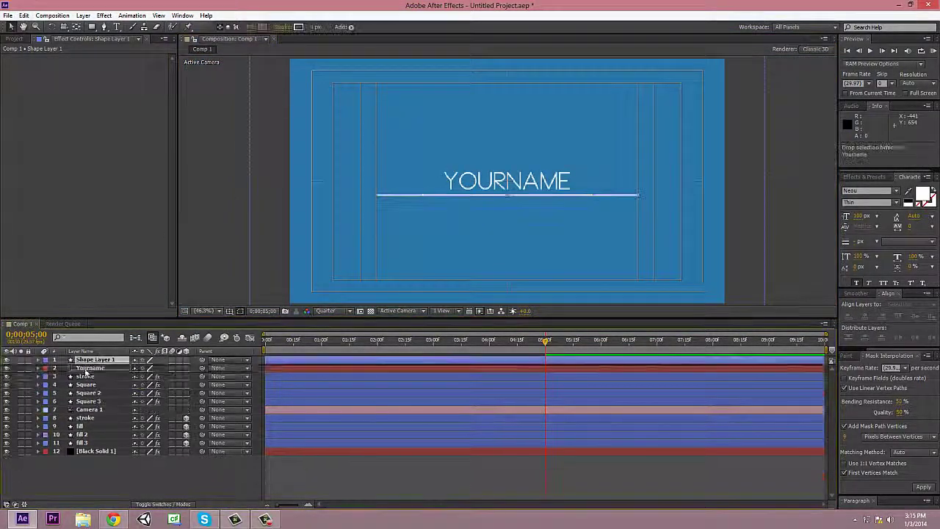
left_click_drag(95, 359, 95, 372)
Apply Linear Wipe to Shape Layer 1 and keyframe Transition Completion at 100% at 0;00;05;00 and 0% at 0;00;06;00
left_click(104, 15)
mouse_move(124, 256)
left_click(297, 407)
left_click(37, 367)
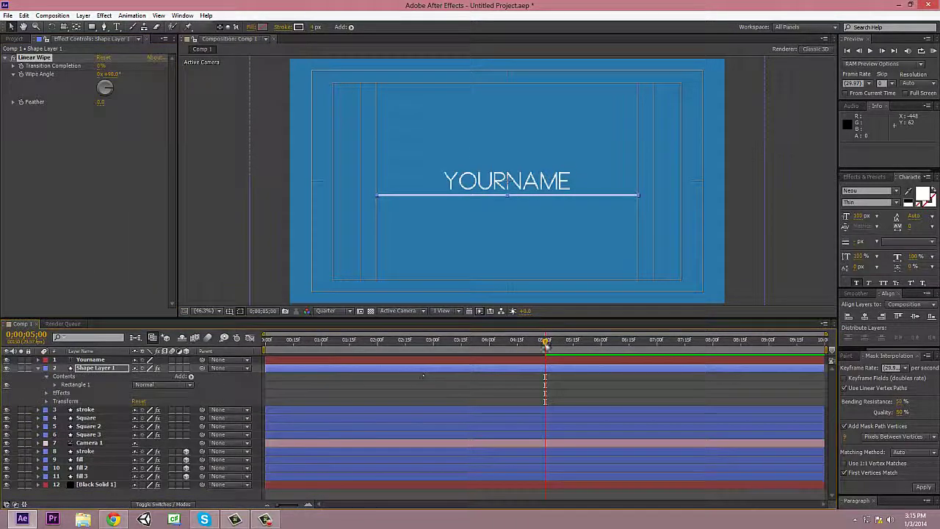
mouse_move(544, 342)
left_mouse_down()
mouse_move(506, 343)
mouse_move(545, 347)
left_mouse_up()
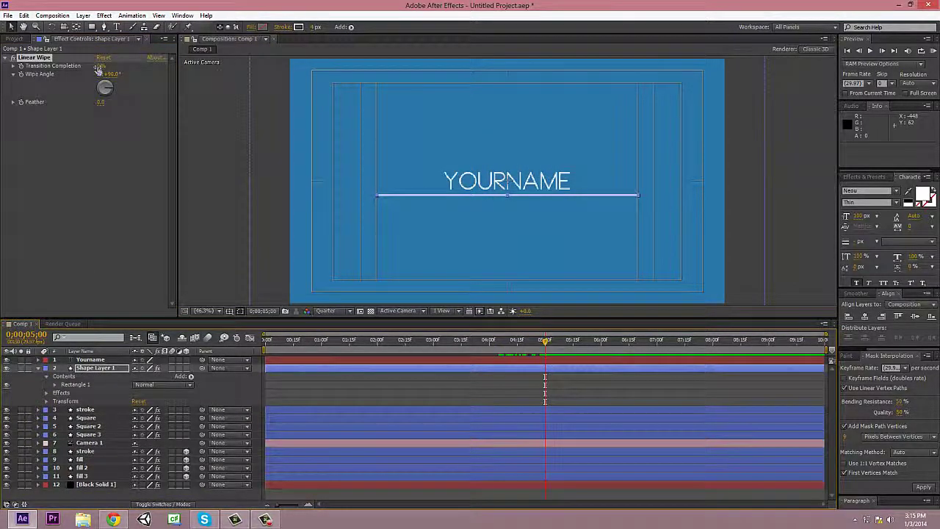
left_click(522, 342)
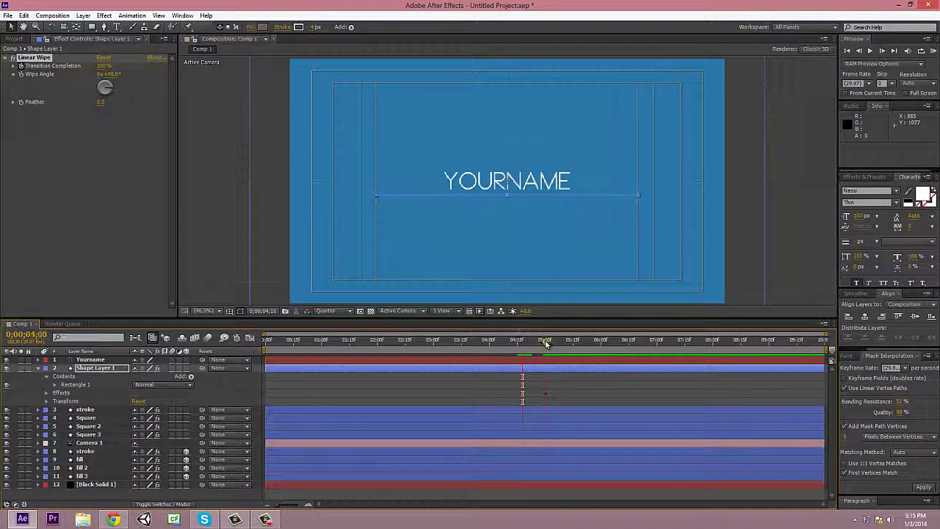
left_click_drag(103, 67, 133, 147)
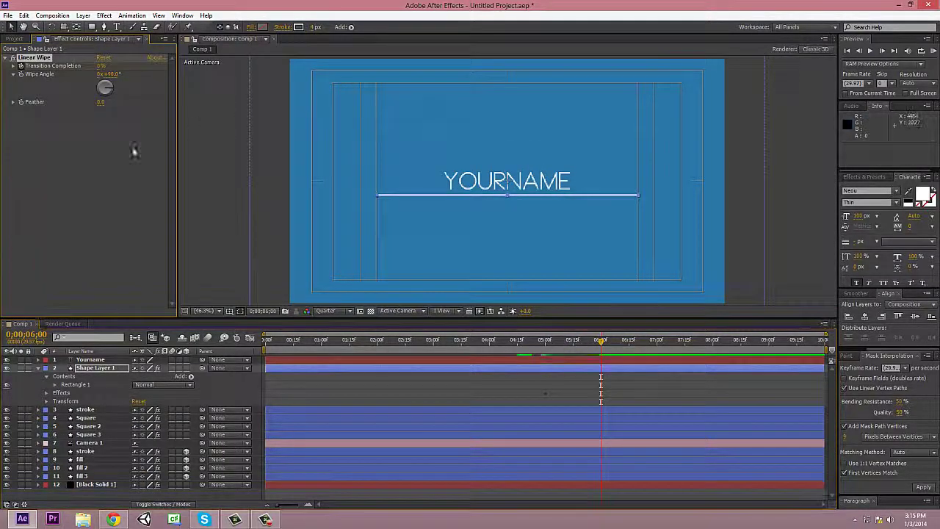
Apply Easy Ease to Shape Layer 1's Linear Wipe Transition Completion keyframes
left_click(46, 392)
left_click(55, 401)
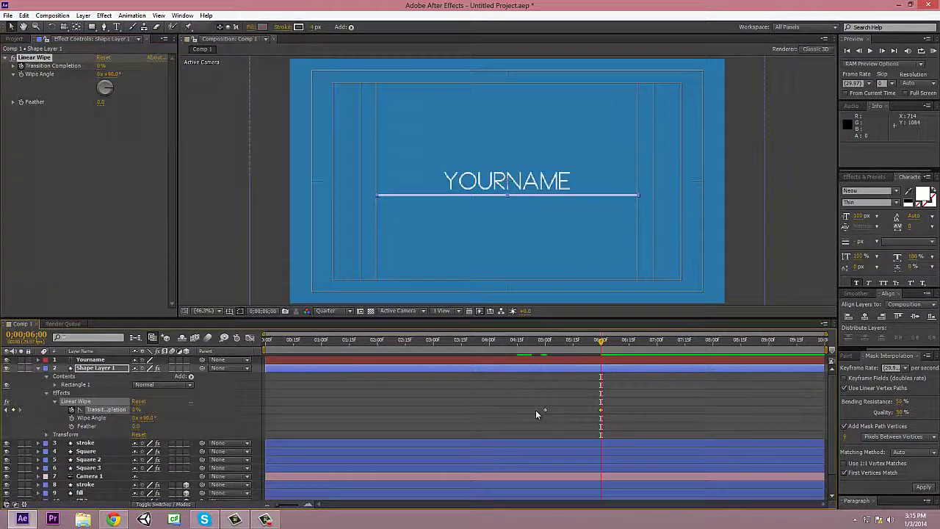
right_click(601, 410)
left_click(740, 424)
left_click(38, 367)
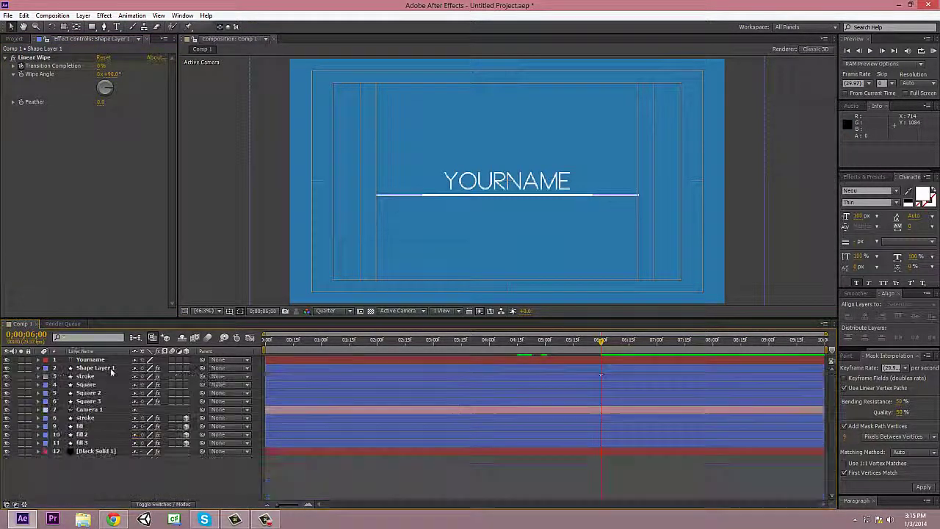
Copy Shape Layer 1's Linear Wipe effect onto the Yourname text layer and return to 0;00;05;00
left_click(33, 58)
left_click(91, 359)
key("ctrl+v")
key("shift+Page_Up")
key("shift+Page_Up")
key("shift+Page_Up")
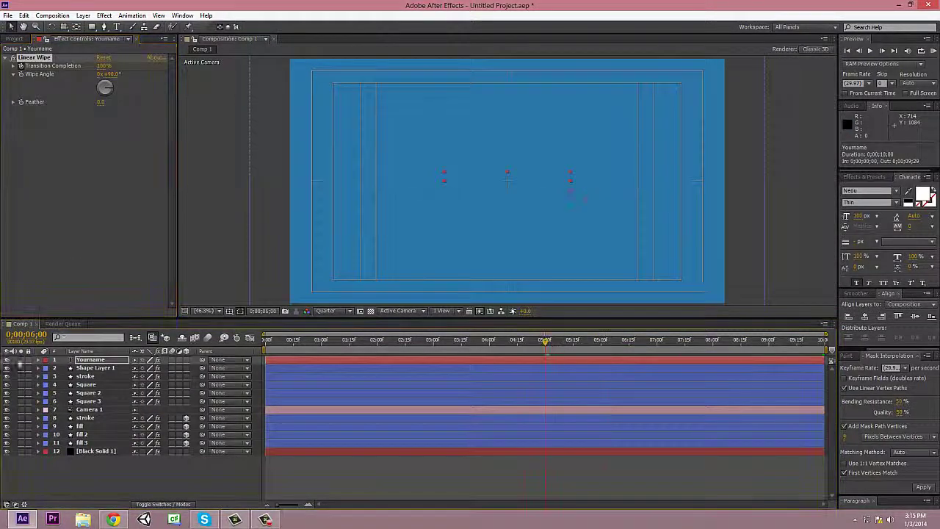
Shift the Yourname layer's Linear Wipe keyframes to 0;00;05;00 and 0;00;06;00 and preview the reveal
left_click(40, 359)
left_click(46, 376)
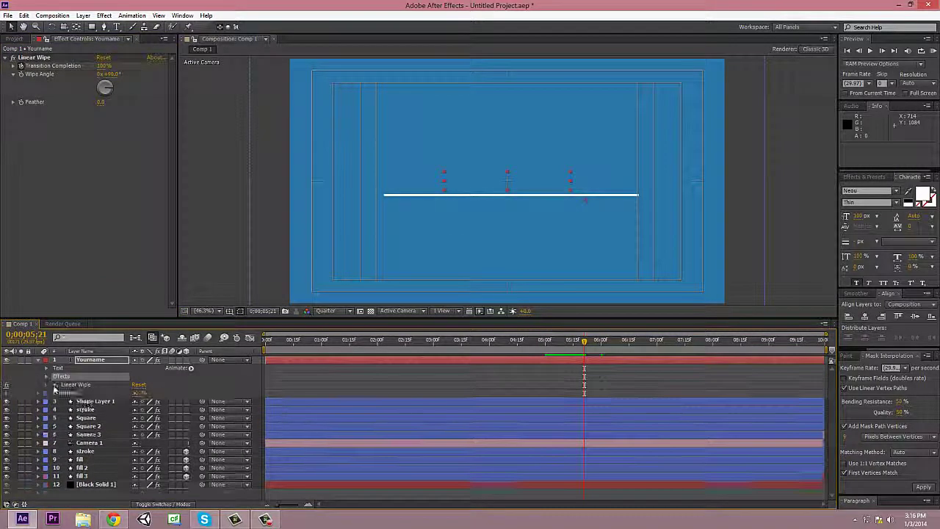
left_click(55, 384)
key("j")
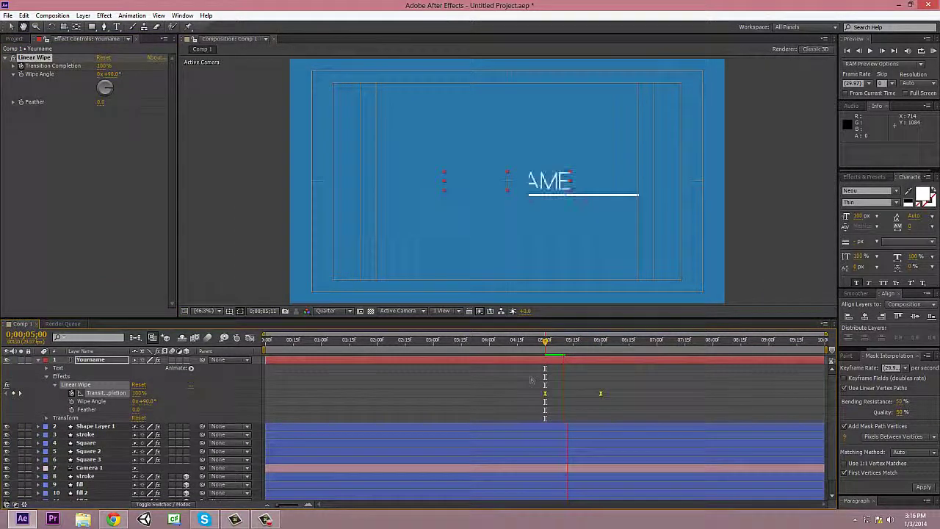
key("space")
key("u")
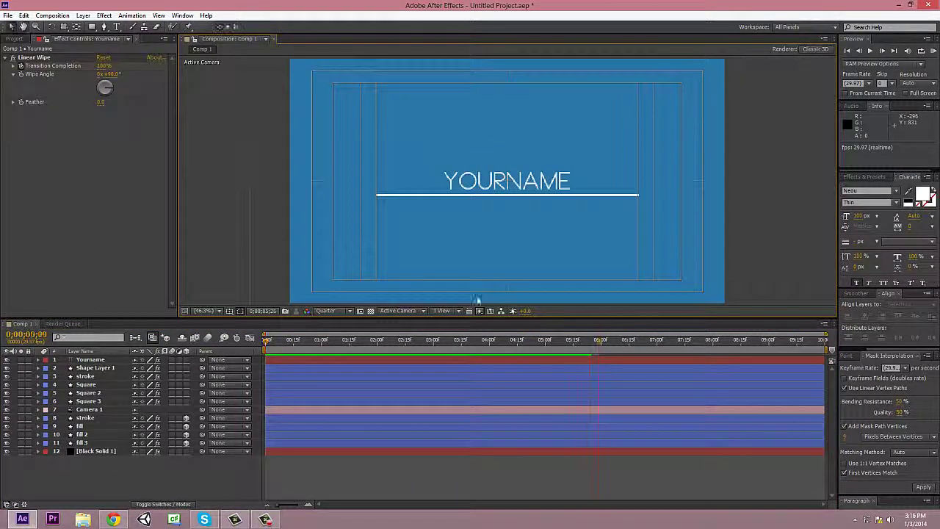
Keyframe Shape Layer 1's Position at 0;00;06;00 and raise the line above YOURNAME to 960.0, 420.0 at 0;00;07;00
left_click(603, 342)
left_click(95, 367)
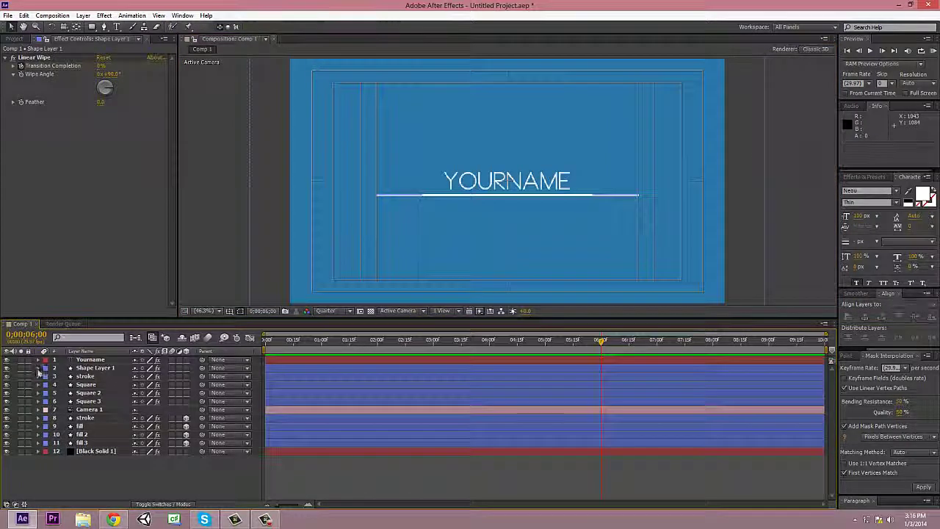
left_click(45, 367)
left_click(45, 426)
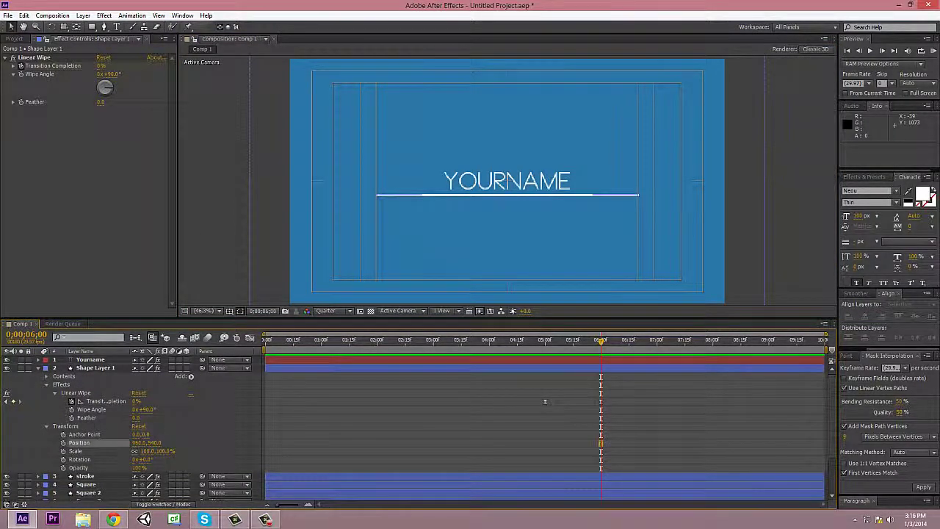
left_click(63, 442)
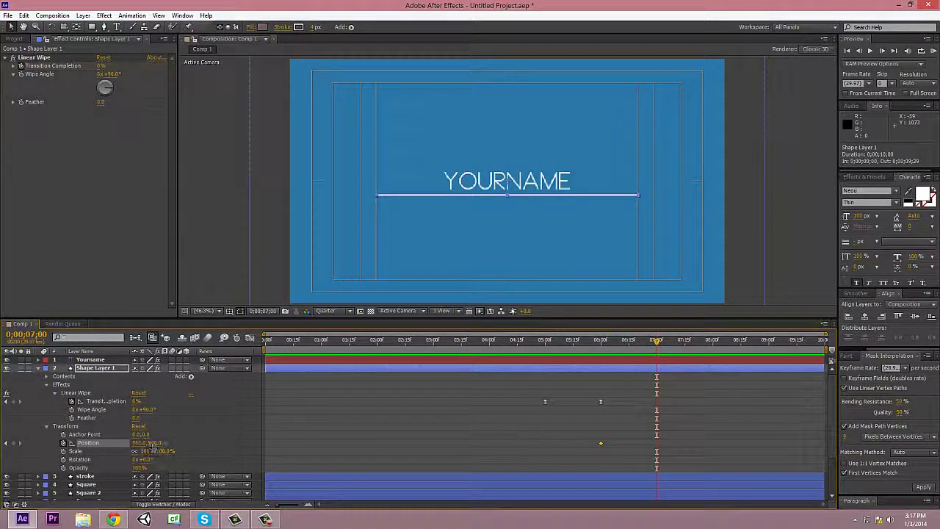
left_click_drag(507, 184, 508, 156)
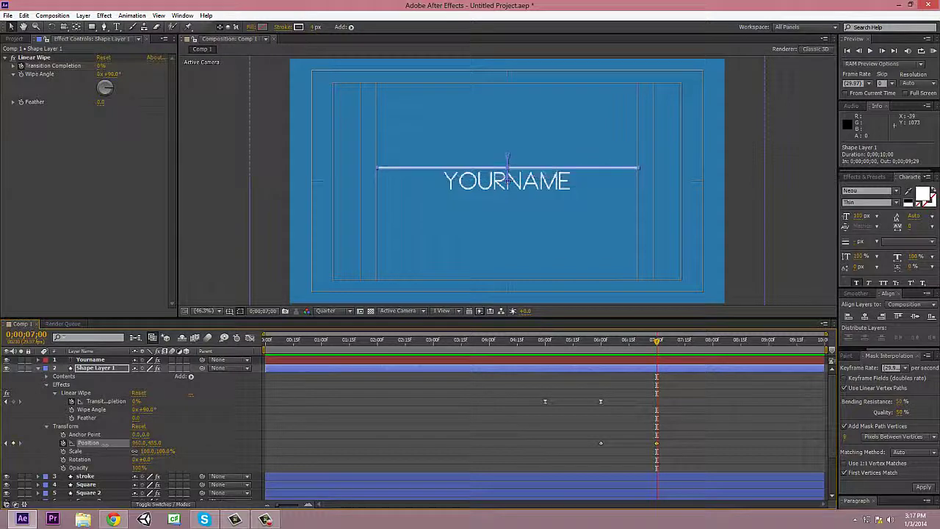
Apply Easy Ease to Shape Layer 1's Position keyframes and preview the line's upward movement
right_click(656, 443)
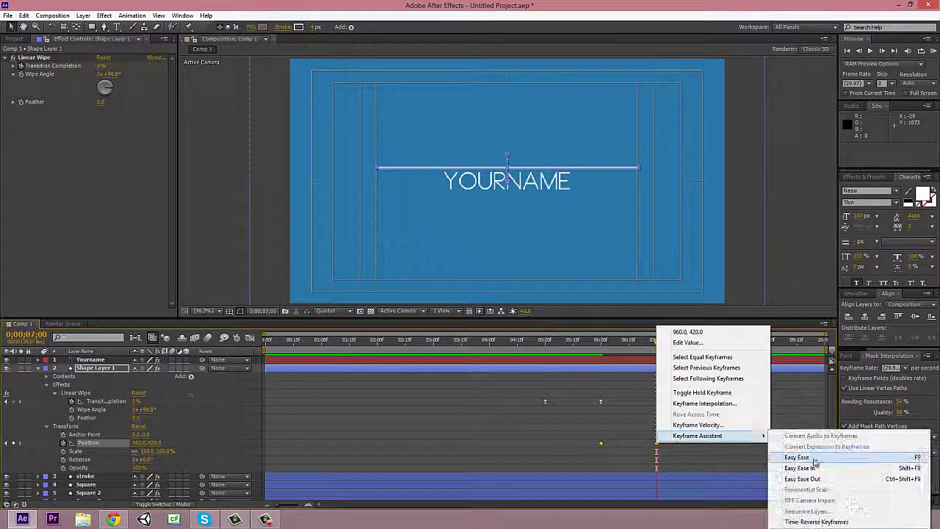
left_click(793, 455)
left_click(595, 340)
left_click_drag(595, 340, 608, 340)
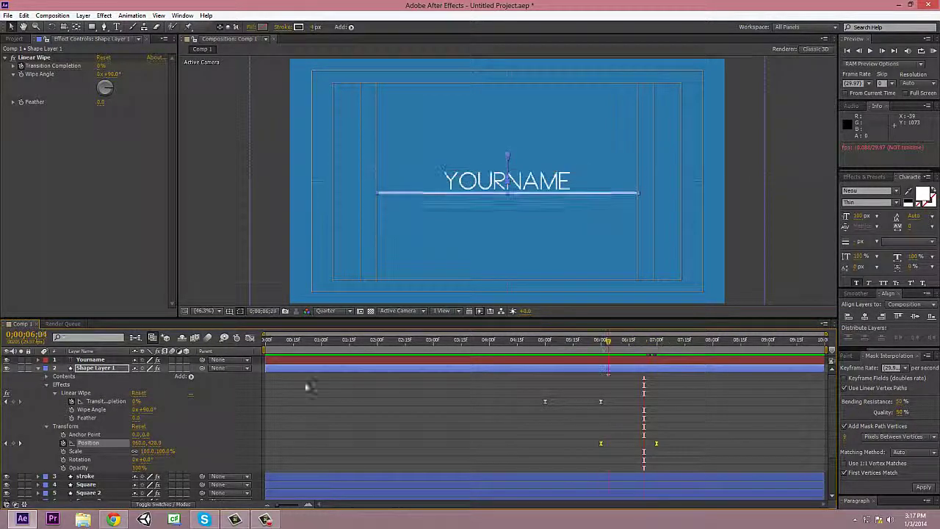
Add a second Linear Wipe at 0° to Yourname and keyframe Transition Completion from 0% at 0;00;06;08 to 100% at 0;00;07;00
left_click(90, 359)
left_click(103, 15)
mouse_move(128, 254)
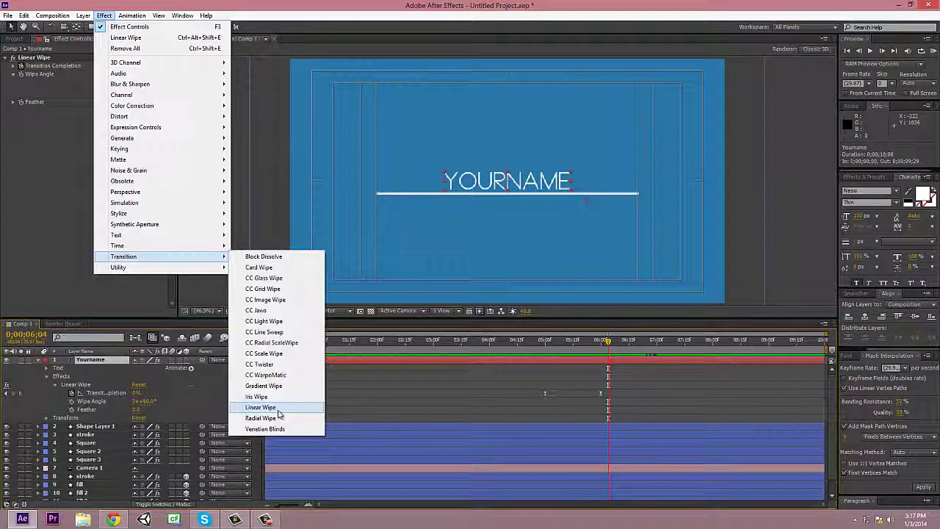
left_click(269, 405)
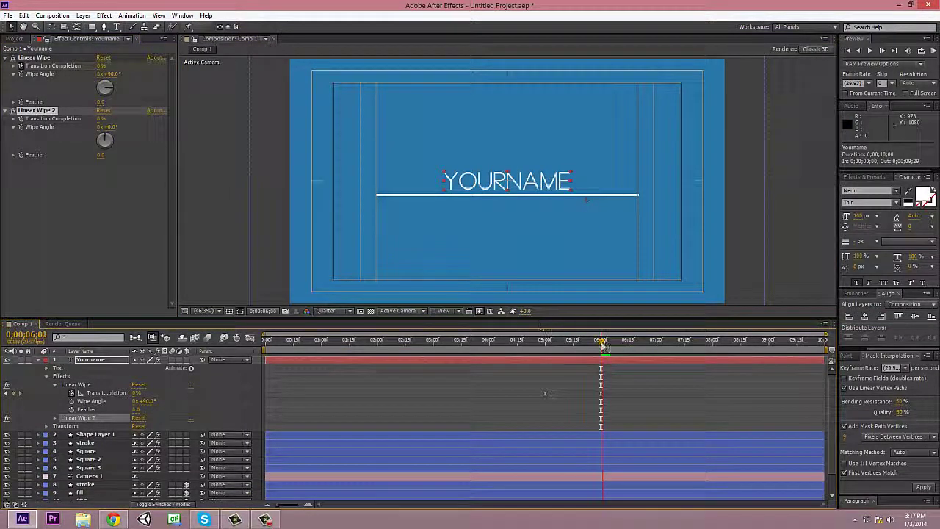
mouse_move(610, 342)
left_mouse_down()
mouse_move(644, 343)
mouse_move(602, 344)
left_mouse_up()
left_click(54, 417)
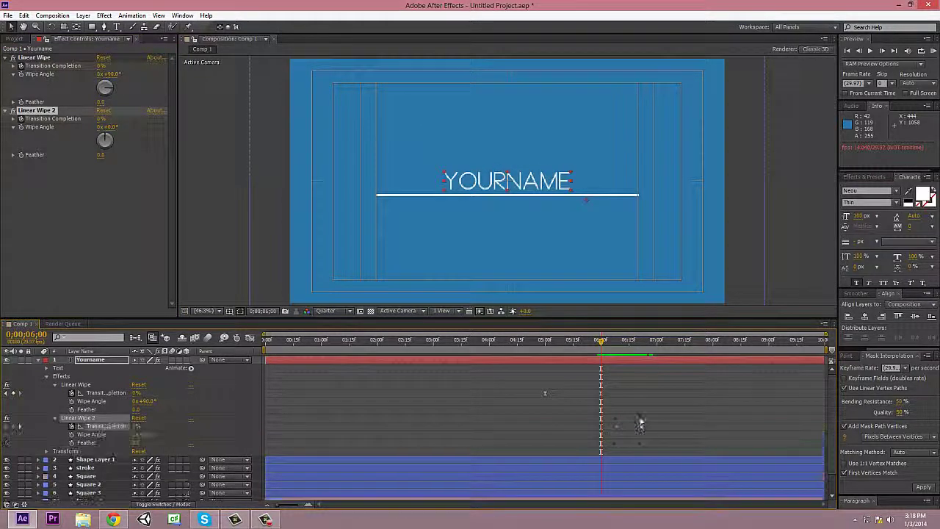
left_click(659, 343)
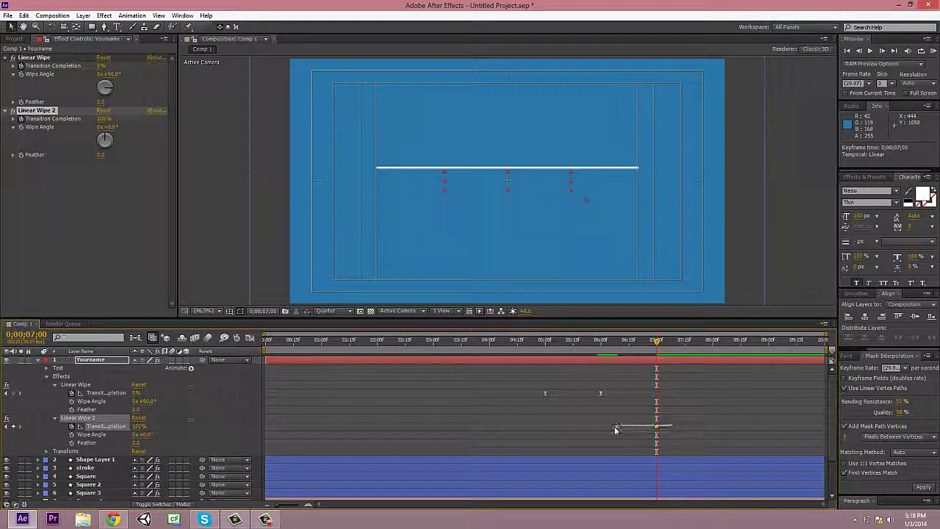
Apply Easy Ease to the Linear Wipe 2 keyframes and shift the end keyframe earlier, to about 0;00;06;22
right_click(615, 430)
left_click(738, 439)
left_click(643, 344)
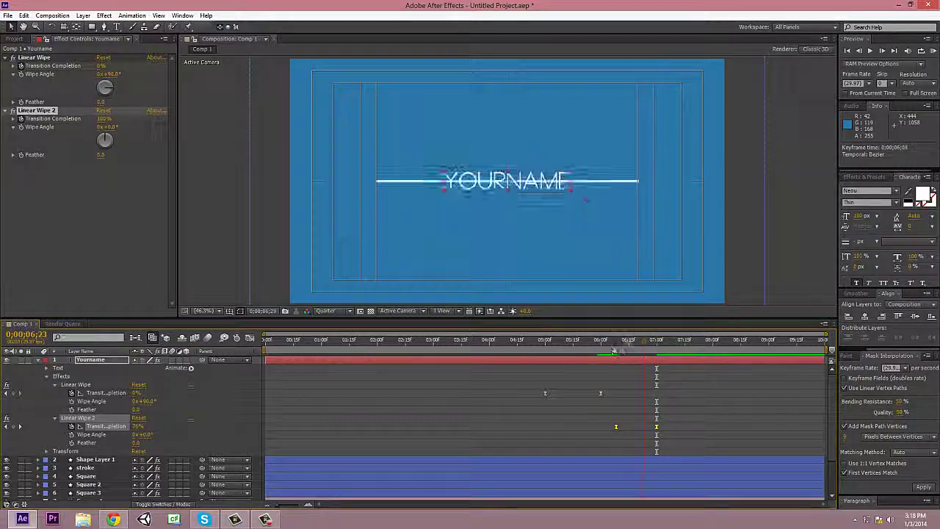
left_click_drag(656, 427, 641, 427)
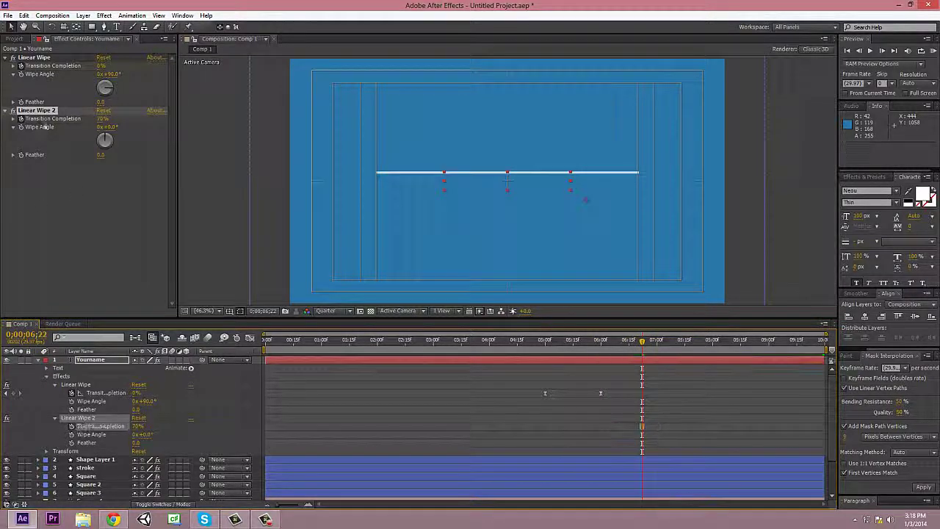
Remove Linear Wipe 2 from Yourname and the Position animation from Shape Layer 1, and collapse the layers at 0;00;06;00
key("Delete")
left_click(95, 425)
left_click(656, 471)
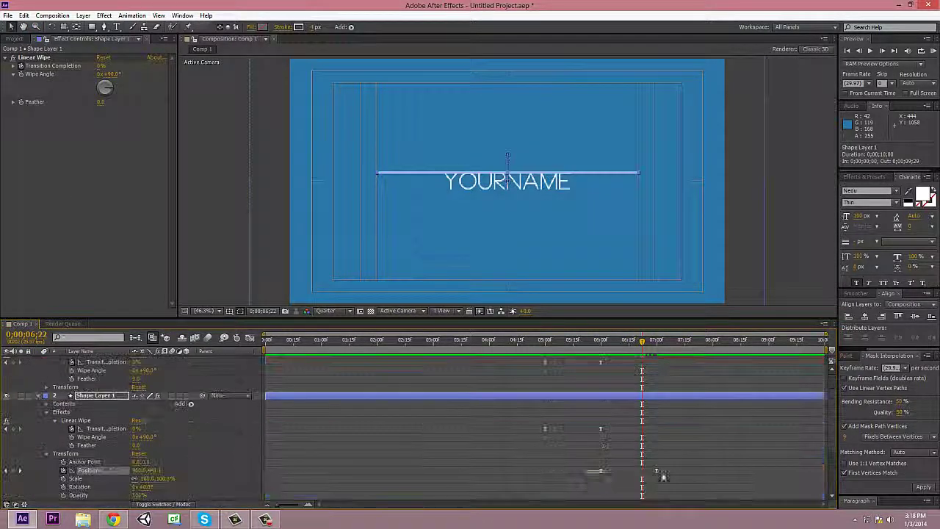
left_click(602, 342)
key("ctrl+a")
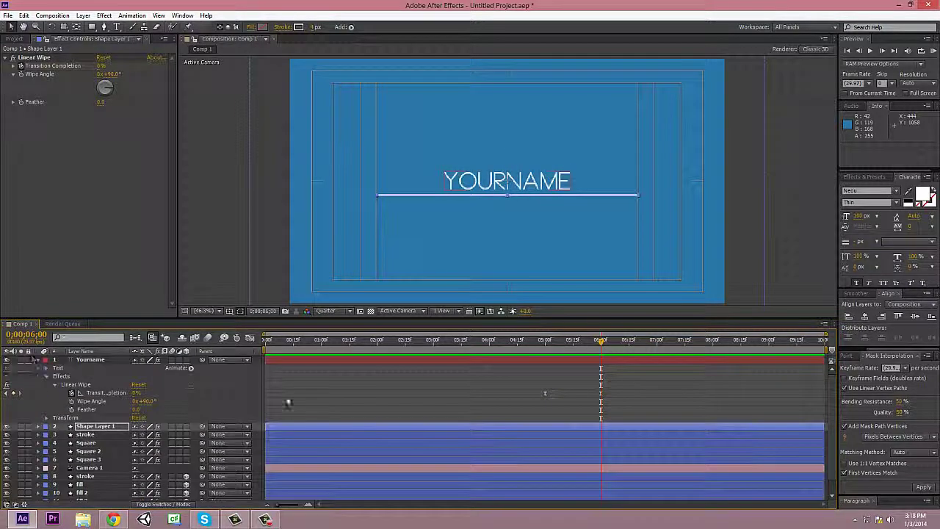
key("u")
key("F2")
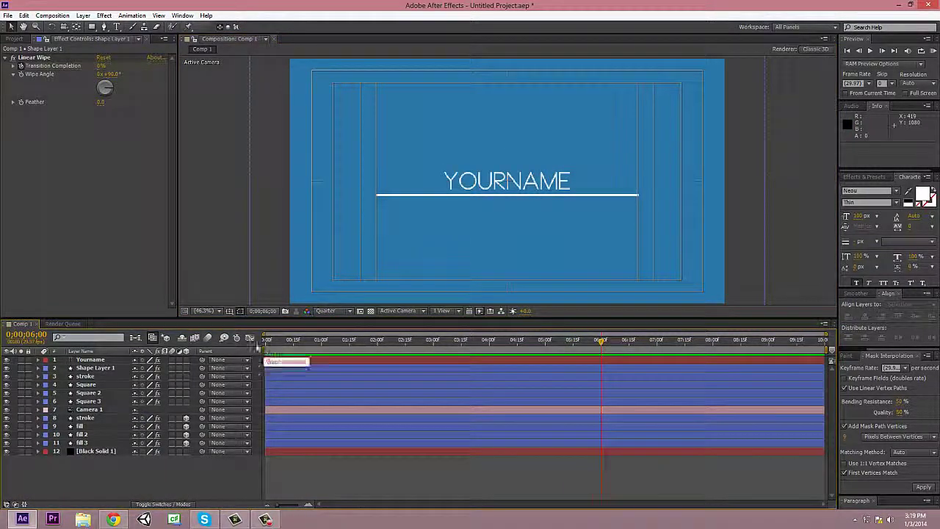
Move the Yourname text and the Shape Layer 1 line up together so the line sits just above the frame's centre
left_click(91, 359)
left_click(96, 367, "shift")
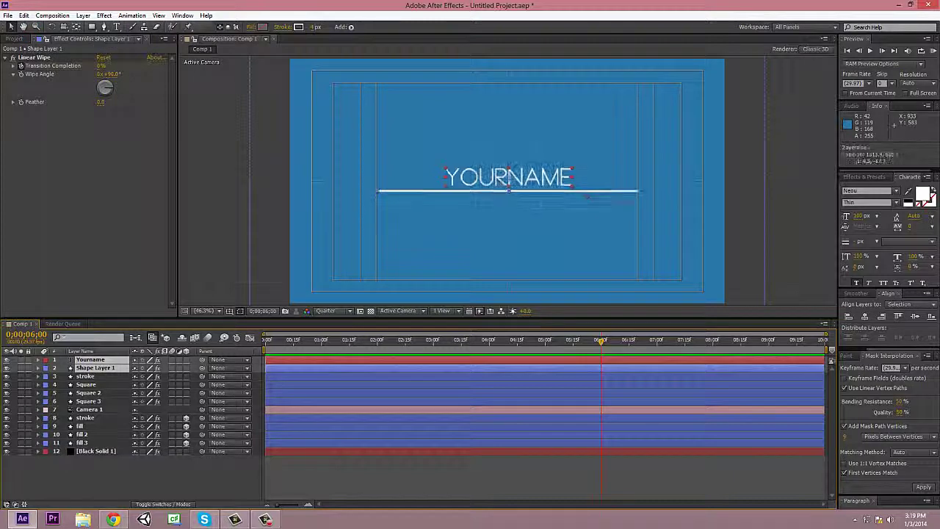
left_click_drag(509, 185, 509, 165)
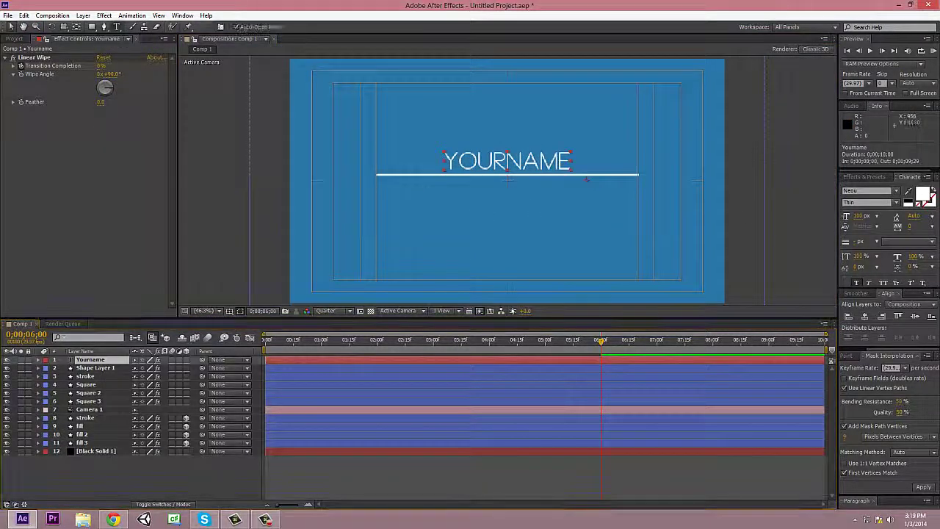
Add a YOURLOGO text layer and place it directly below the white line, aligned with YOURNAME
key("ctrl+alt+shift+t")
type("YOURLOGO")
key("ctrl+z")
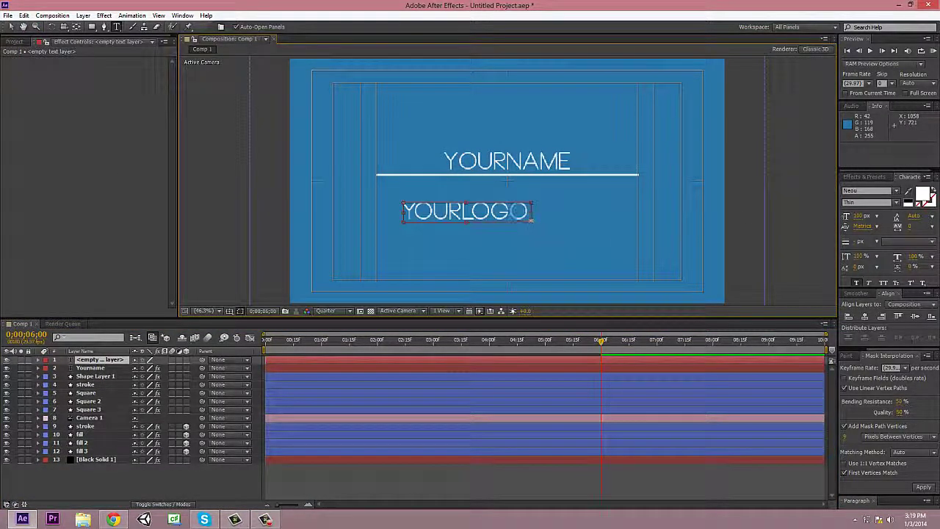
left_click(13, 31)
left_click_drag(485, 217, 524, 203)
left_click(534, 206)
left_click(132, 359)
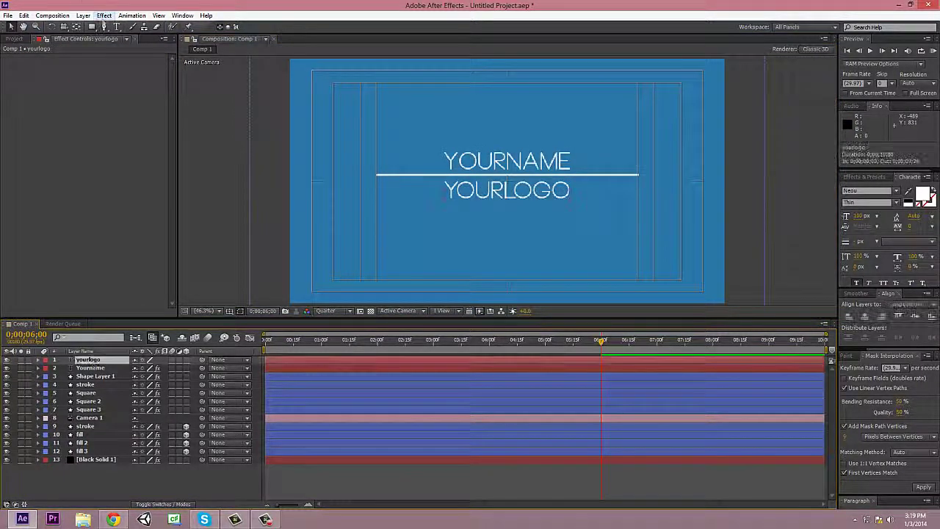
Apply Linear Wipe at -45° to yourlogo and keyframe Transition Completion at 100% at 0;00;06;00 and 0% at 0;00;07;00
left_click(104, 15)
mouse_move(147, 254)
left_click(275, 391)
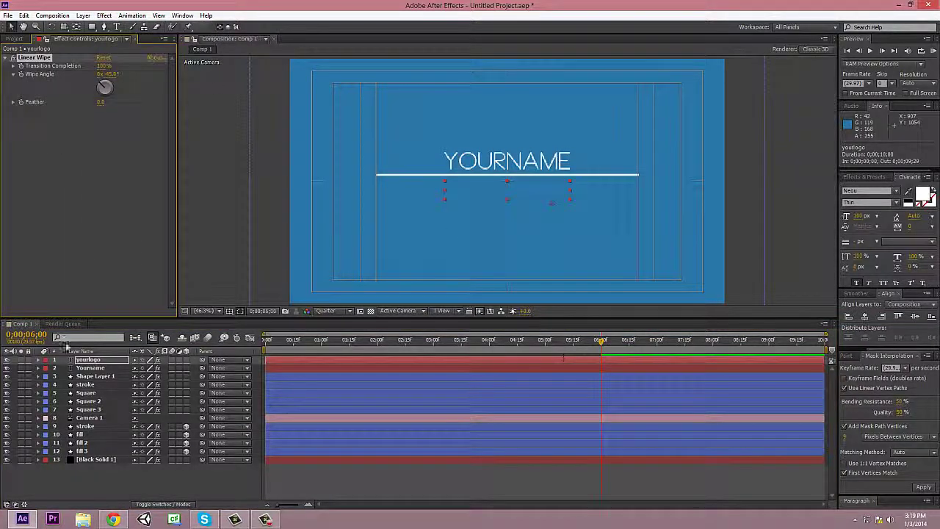
left_click_drag(102, 65, 73, 65)
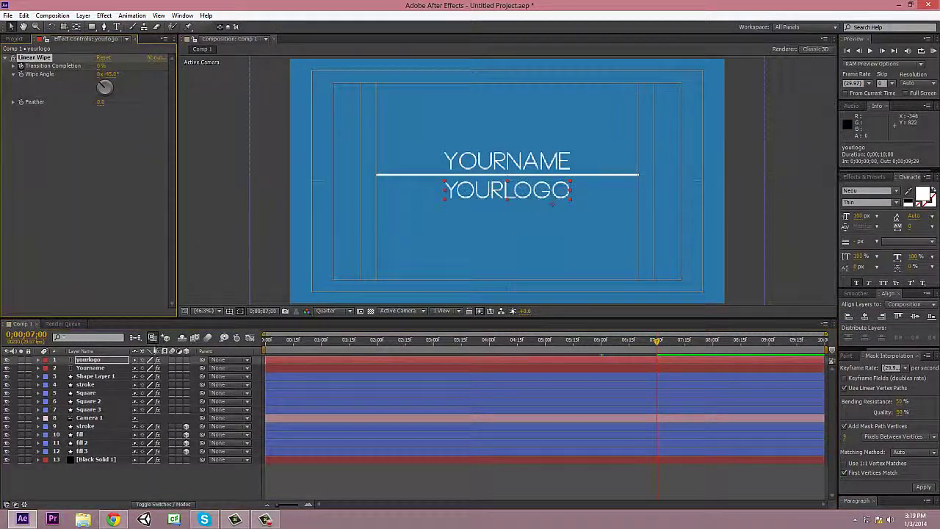
Apply Easy Ease to yourlogo's Linear Wipe Transition Completion keyframes and preview the text reveal
left_click(38, 359)
right_click(600, 394)
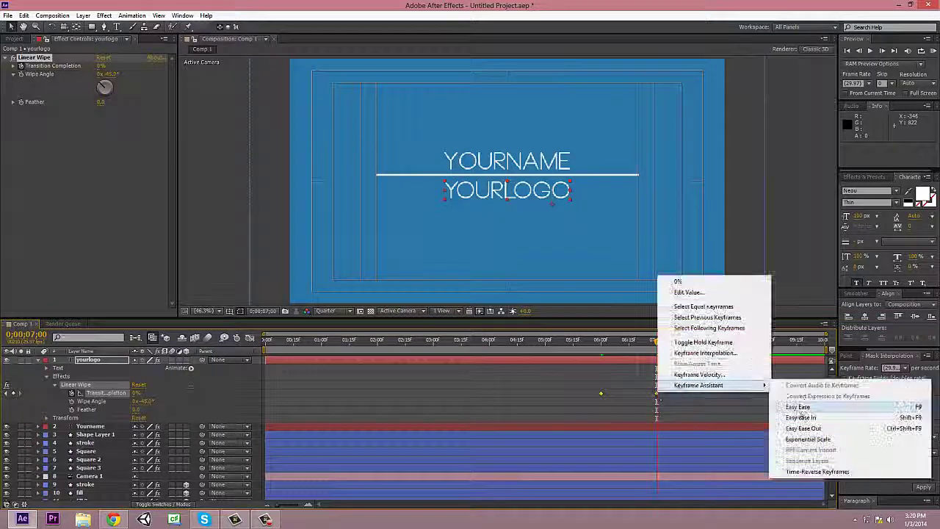
left_click(827, 404)
key("u")
left_click_drag(630, 346, 676, 348)
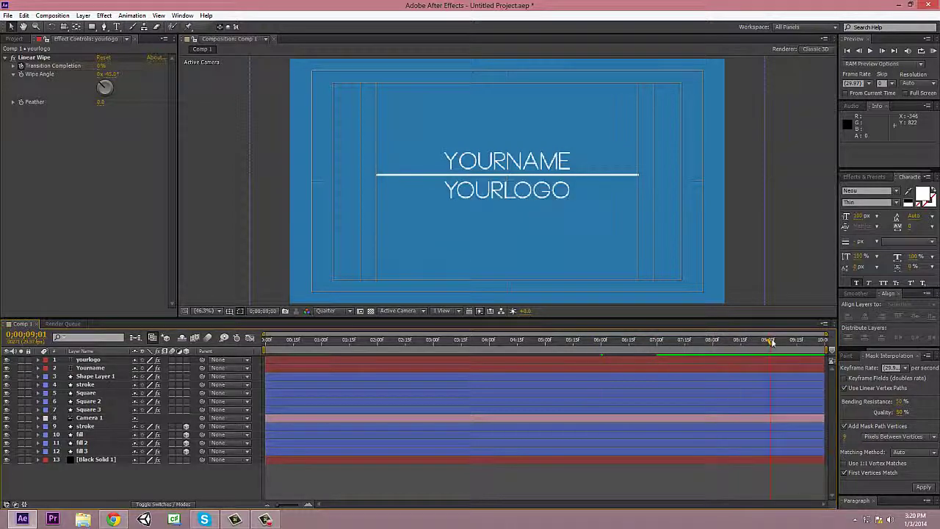
Shorten Comp 1's duration to 0;00;09;00 in the composition settings
left_click(52, 15)
left_click(81, 37)
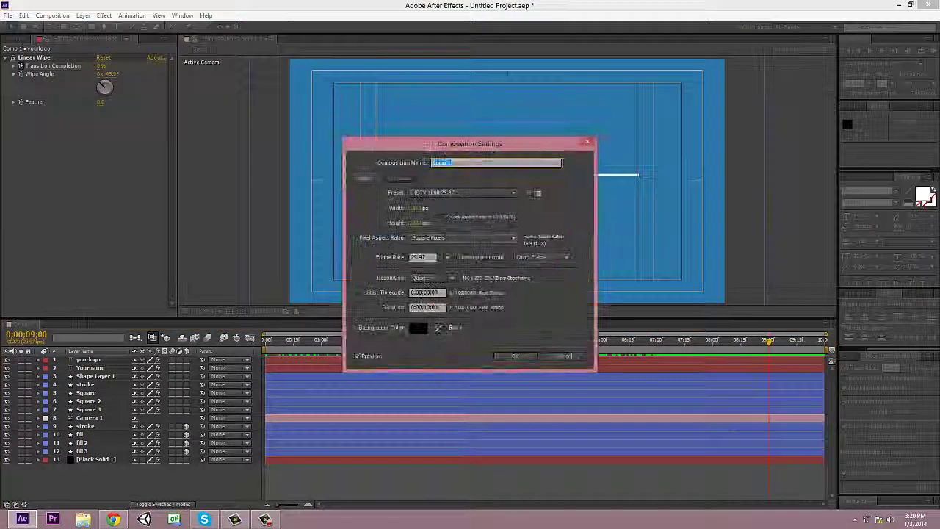
key("Escape")
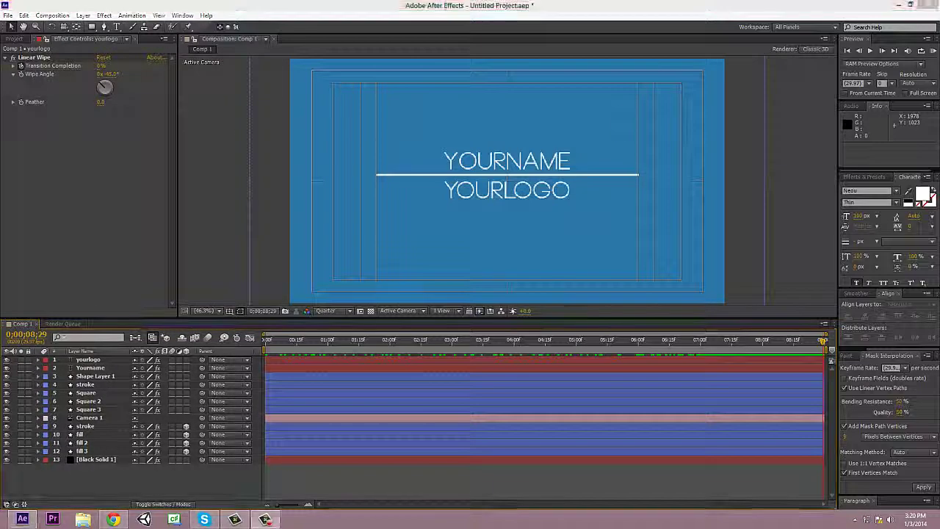